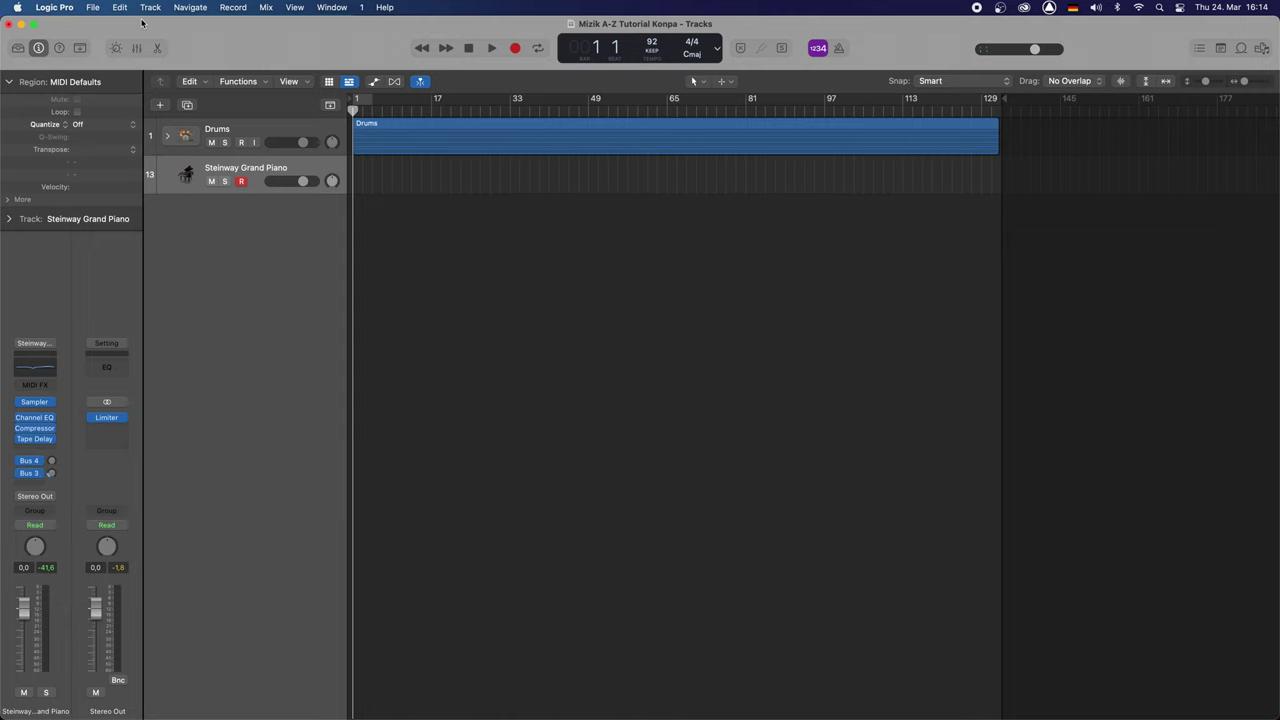
Expand the Drums track stack, briefly play it from bar 12, and return the playhead to the project start.
left_click(167, 138)
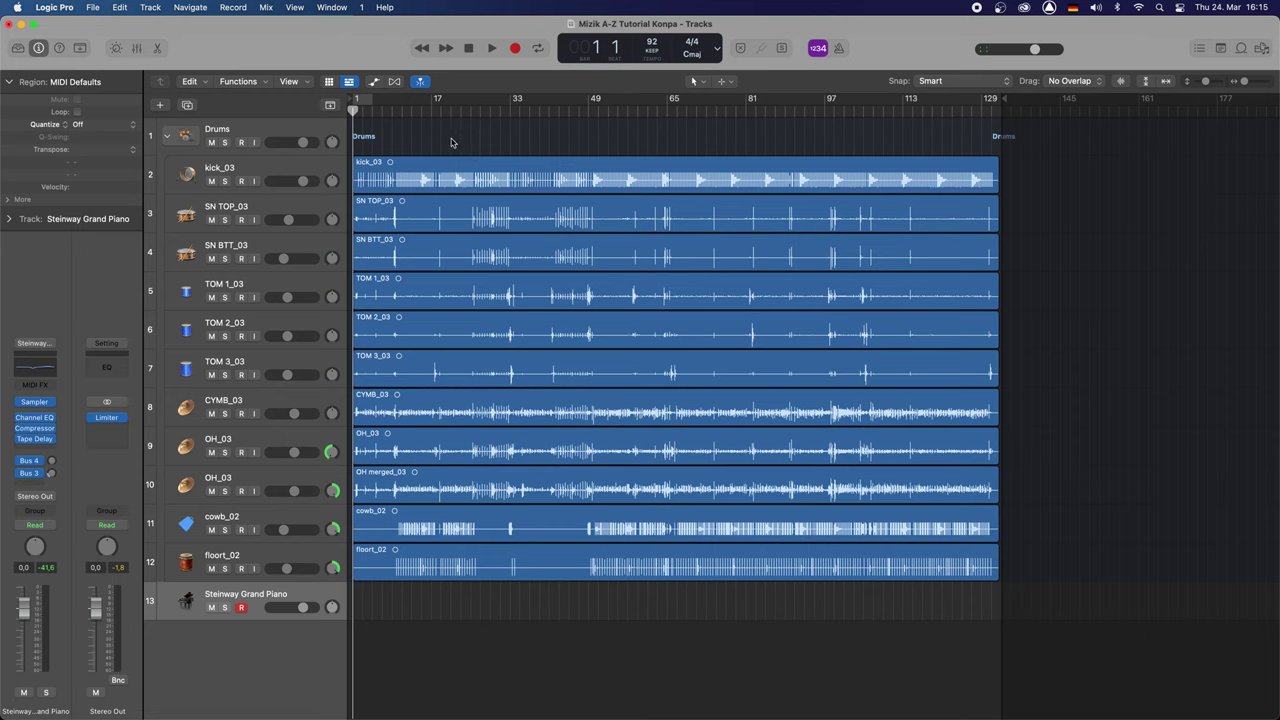
left_click(406, 113)
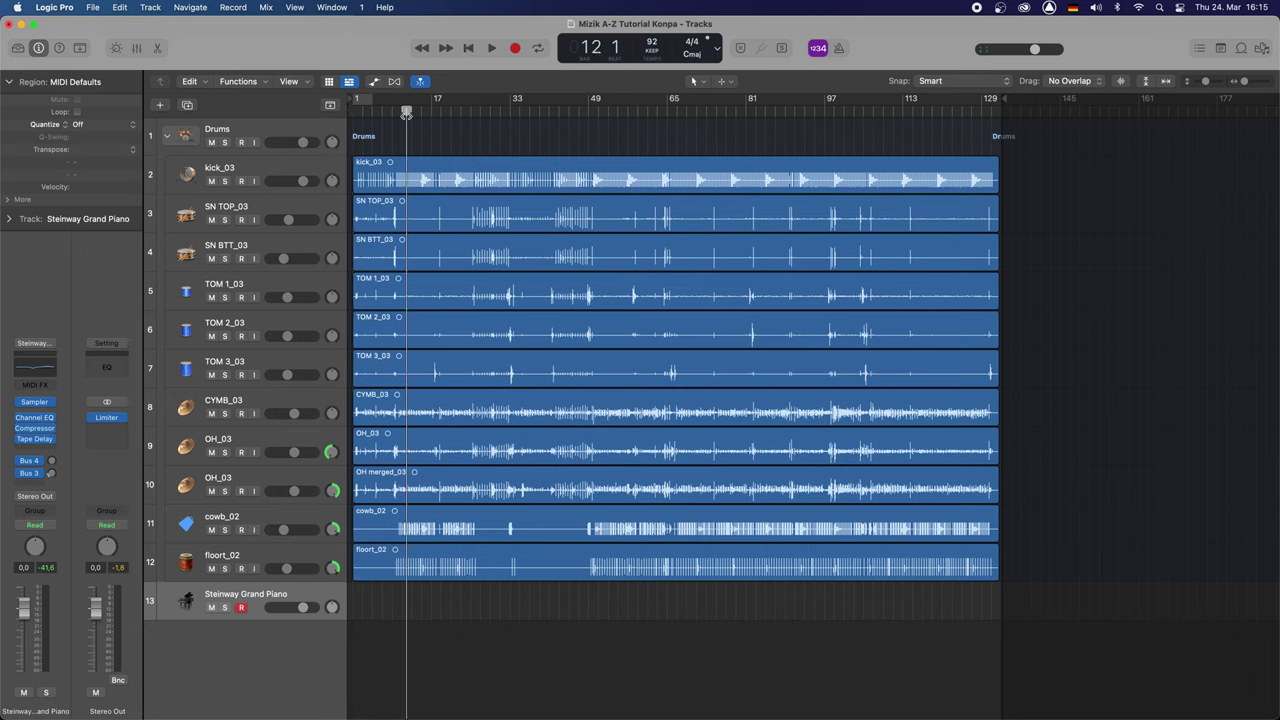
key("space")
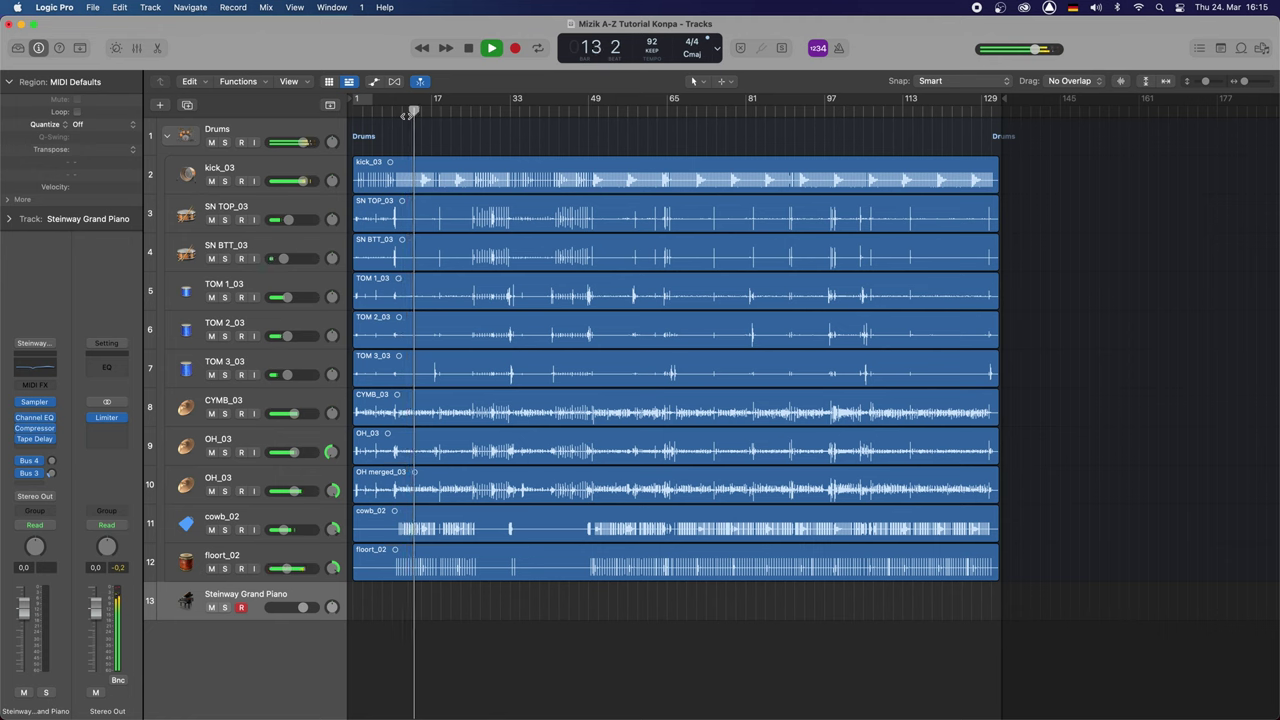
key("space")
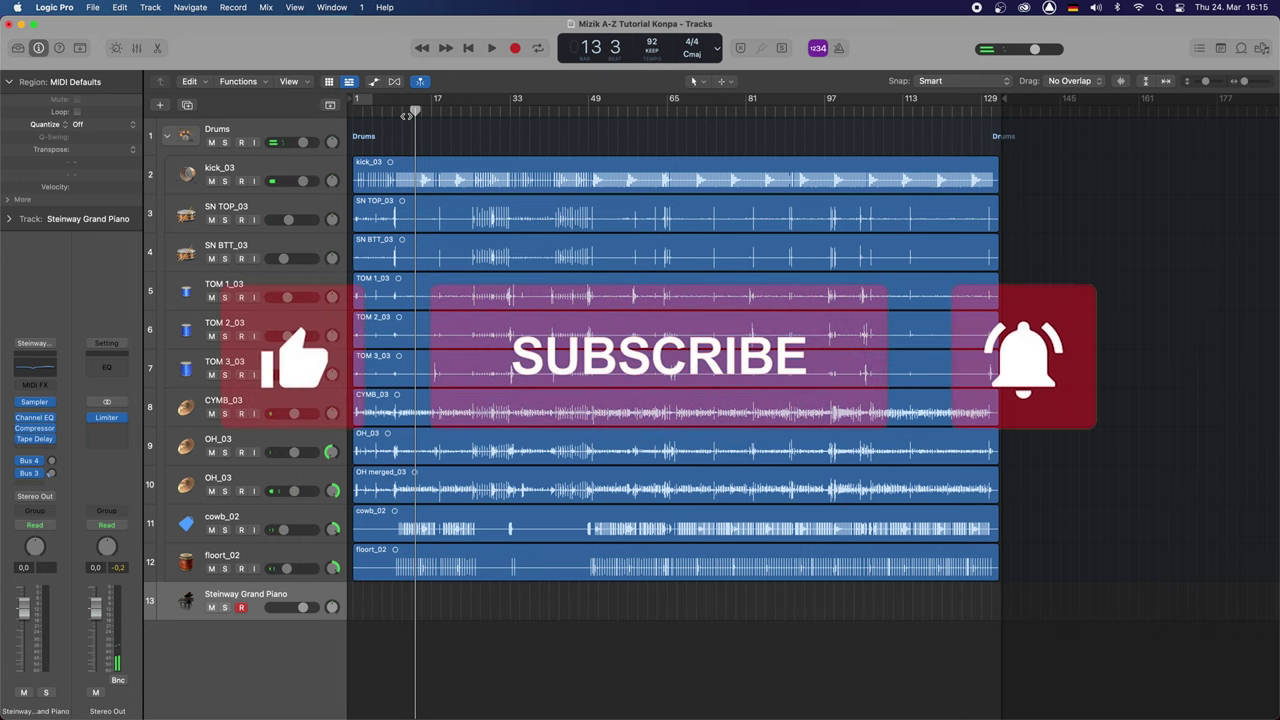
key("Return")
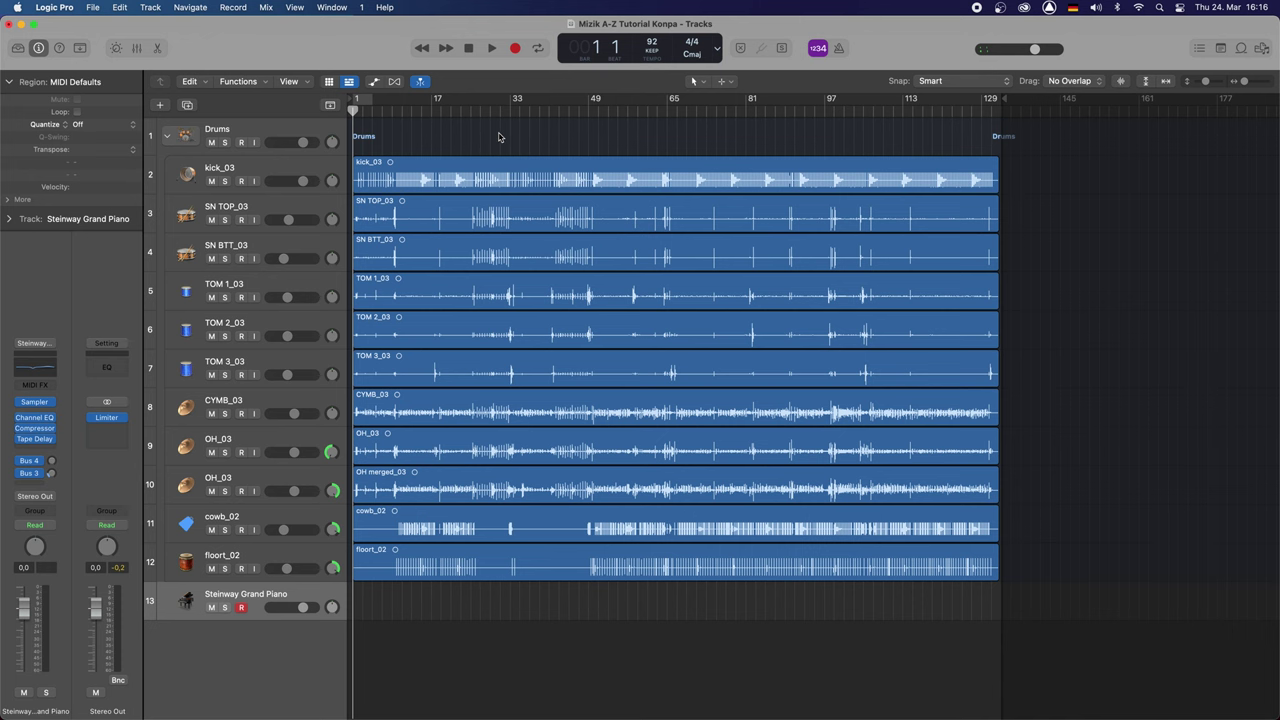
Play the drums from about bar 6 to find where the intro ends and place the playhead at bar 10.
key("super+Right")
key("super+Right")
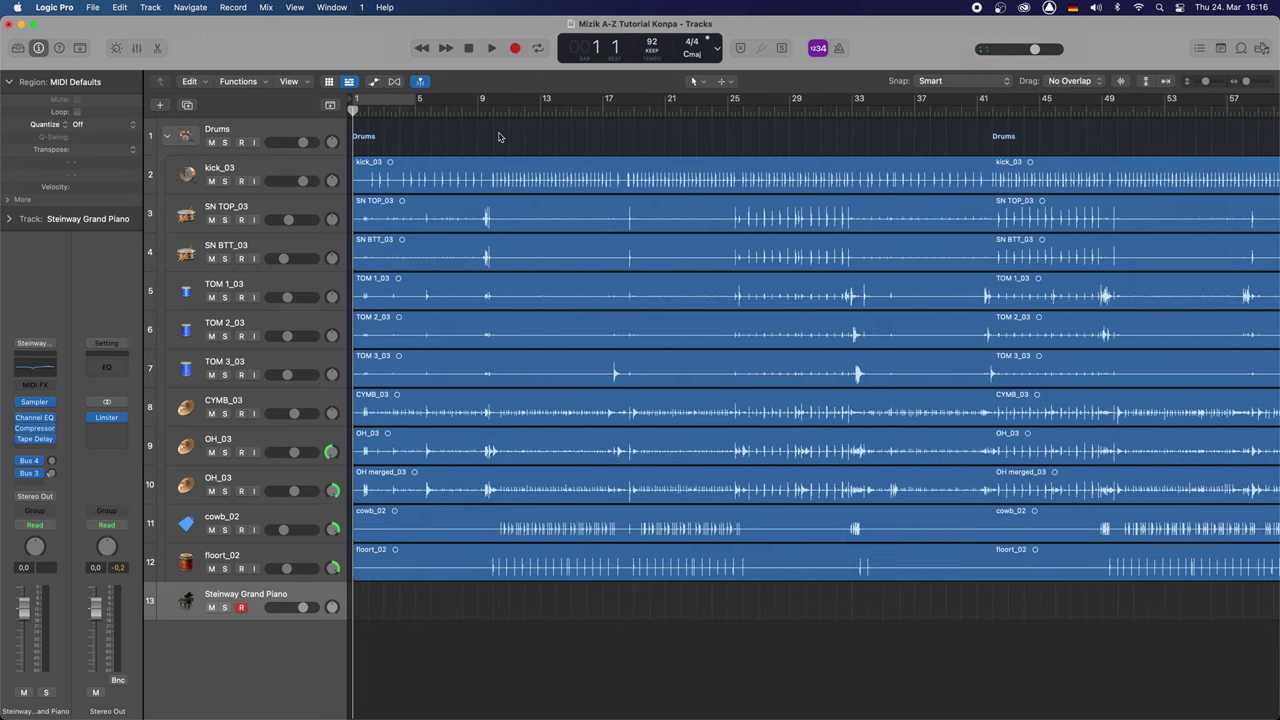
left_click(429, 113)
key("space")
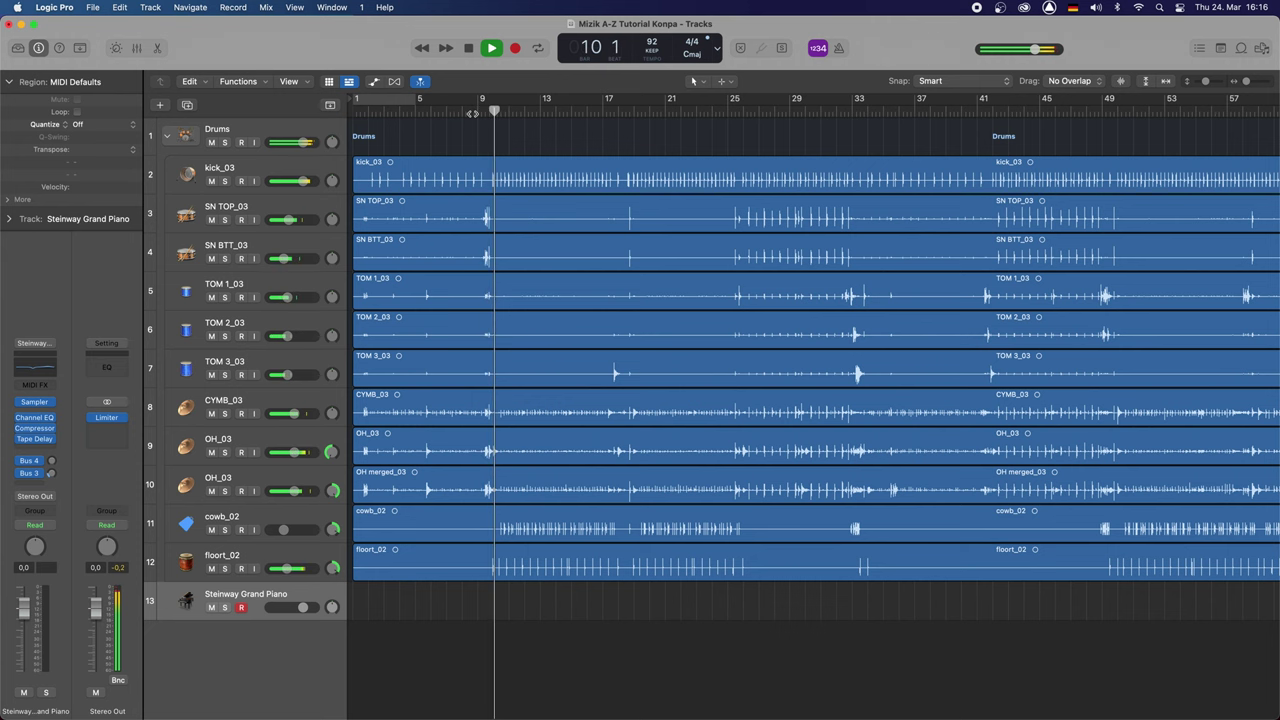
key("space")
key("space")
left_click(493, 110)
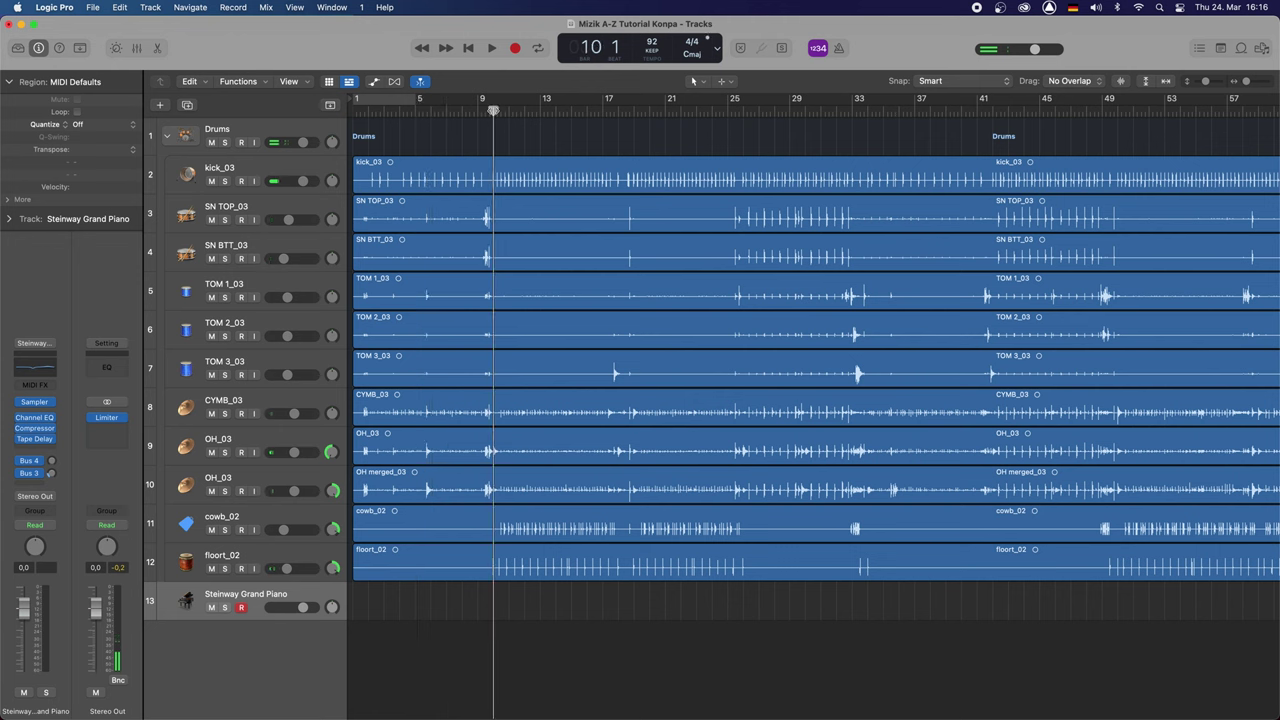
Set the cycle range from bar 1 to bar 10 and create a marker named "Intro" from it.
left_click_drag(416, 100, 491, 114)
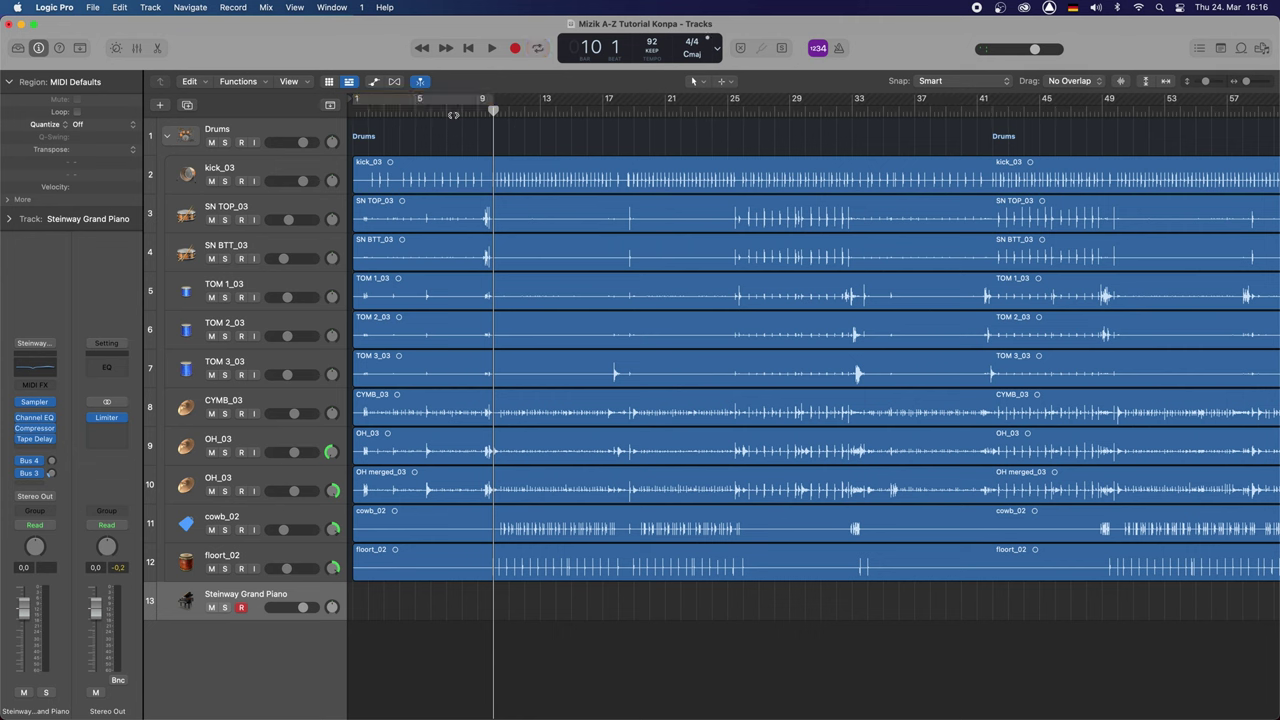
left_click_drag(450, 97, 450, 110)
double_click(450, 111)
type("Intro")
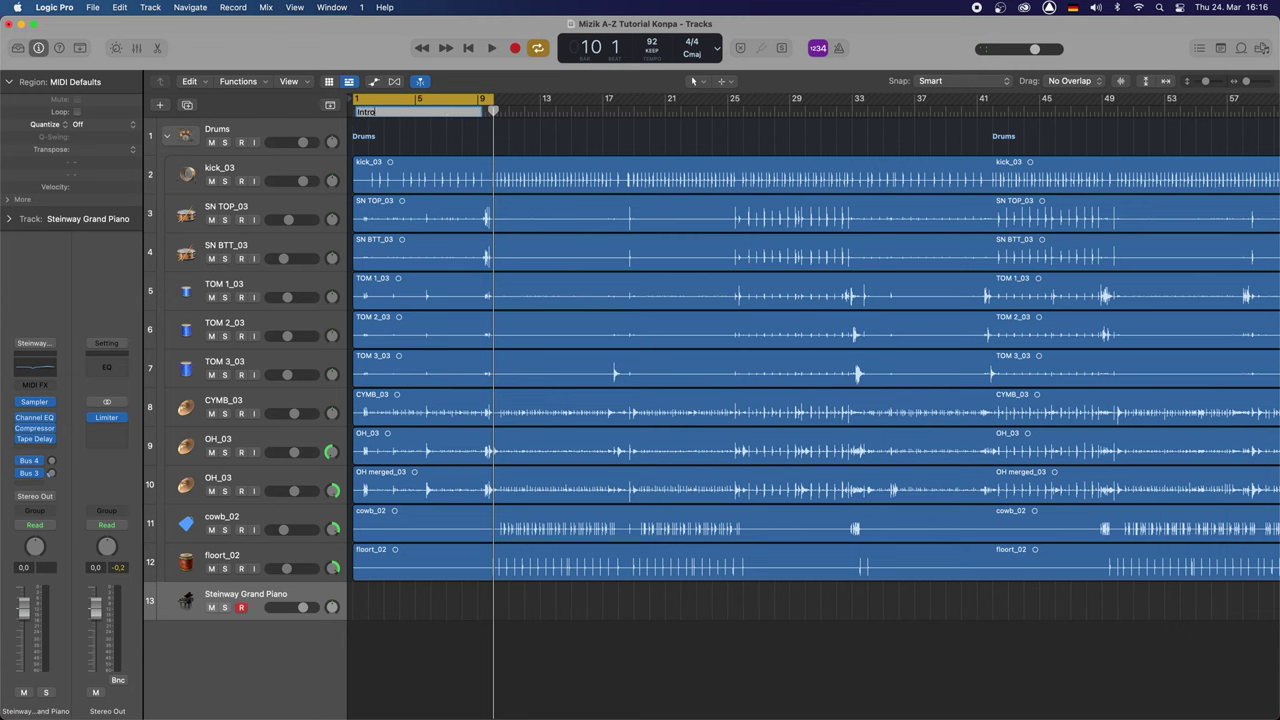
key("Return")
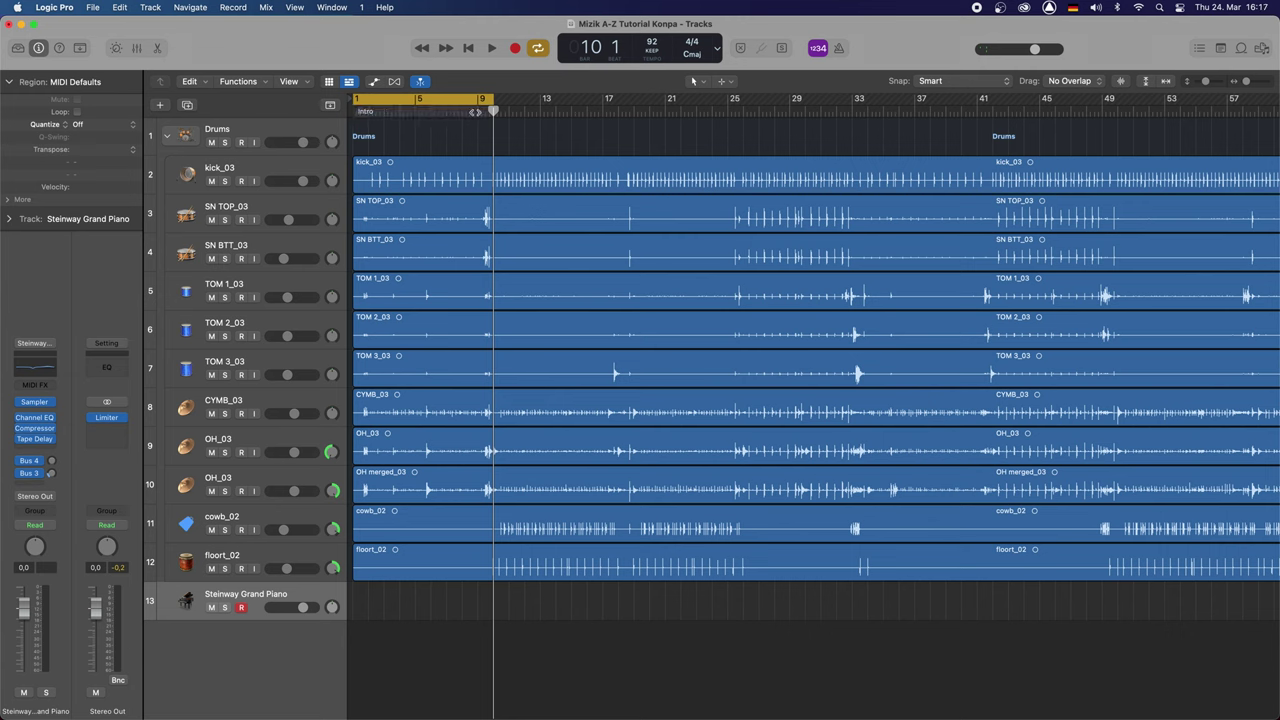
Move the cycle range to bars 10 to 19 and listen past its end with cycling off.
left_click_drag(445, 101, 584, 114)
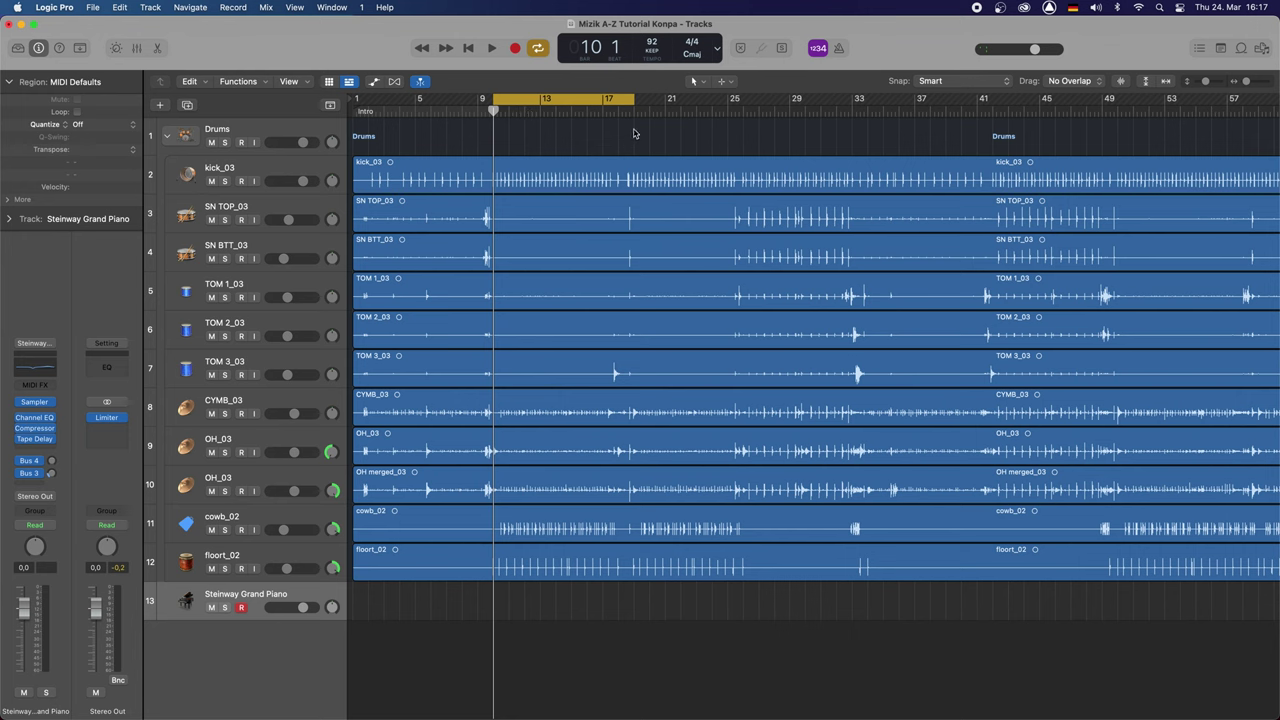
key("space")
key("c")
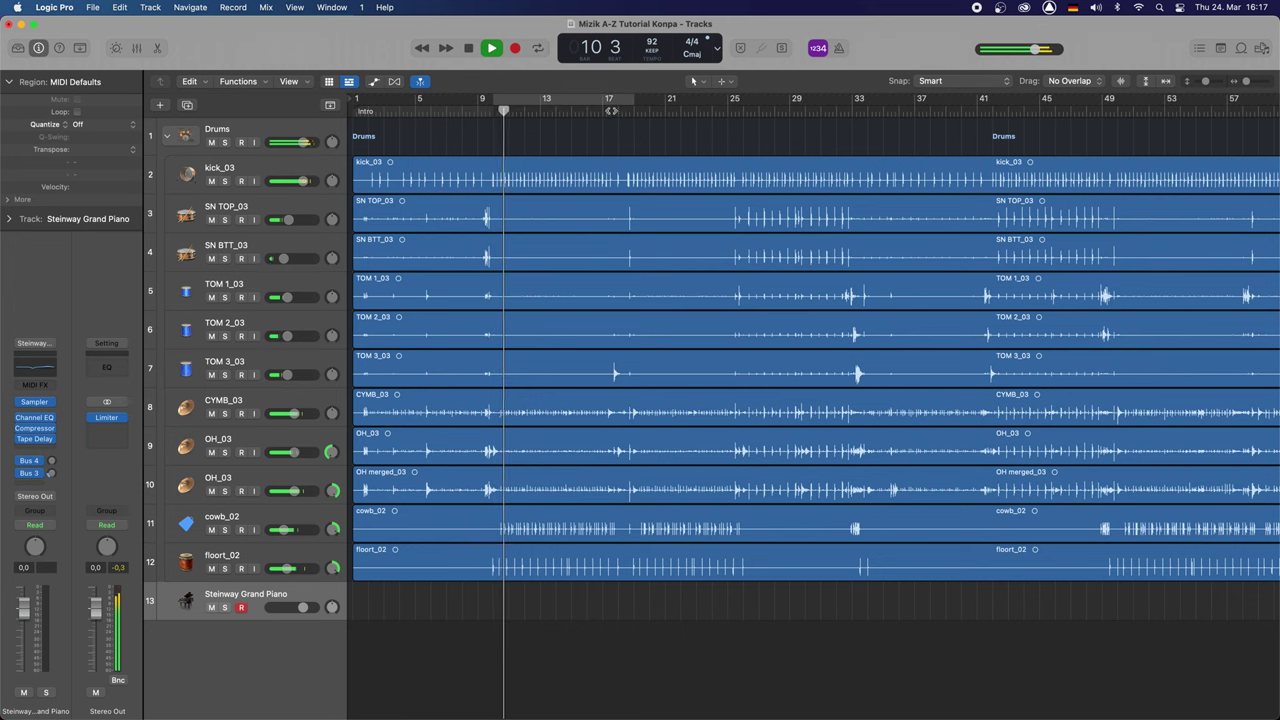
left_click(611, 110)
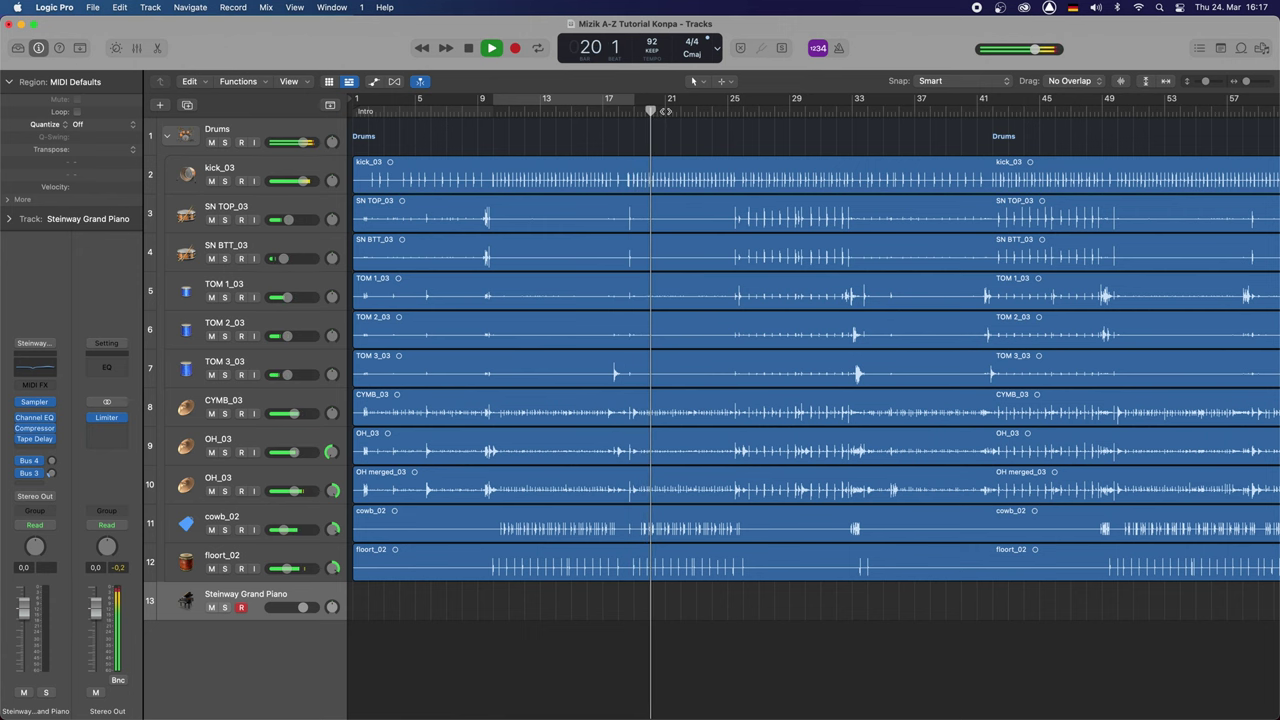
key("space")
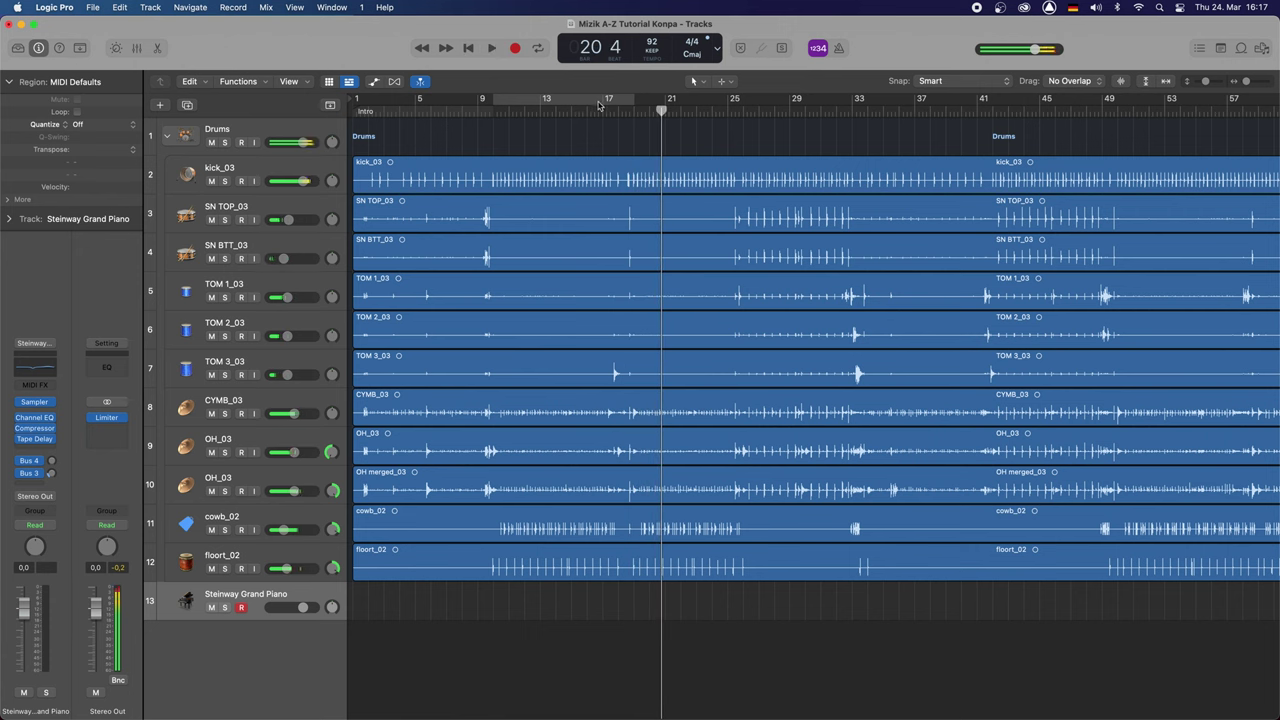
Turn the cycle range at bars 10 to 19 back on and create a marker named "Kouplè 1" from it.
left_click(592, 102)
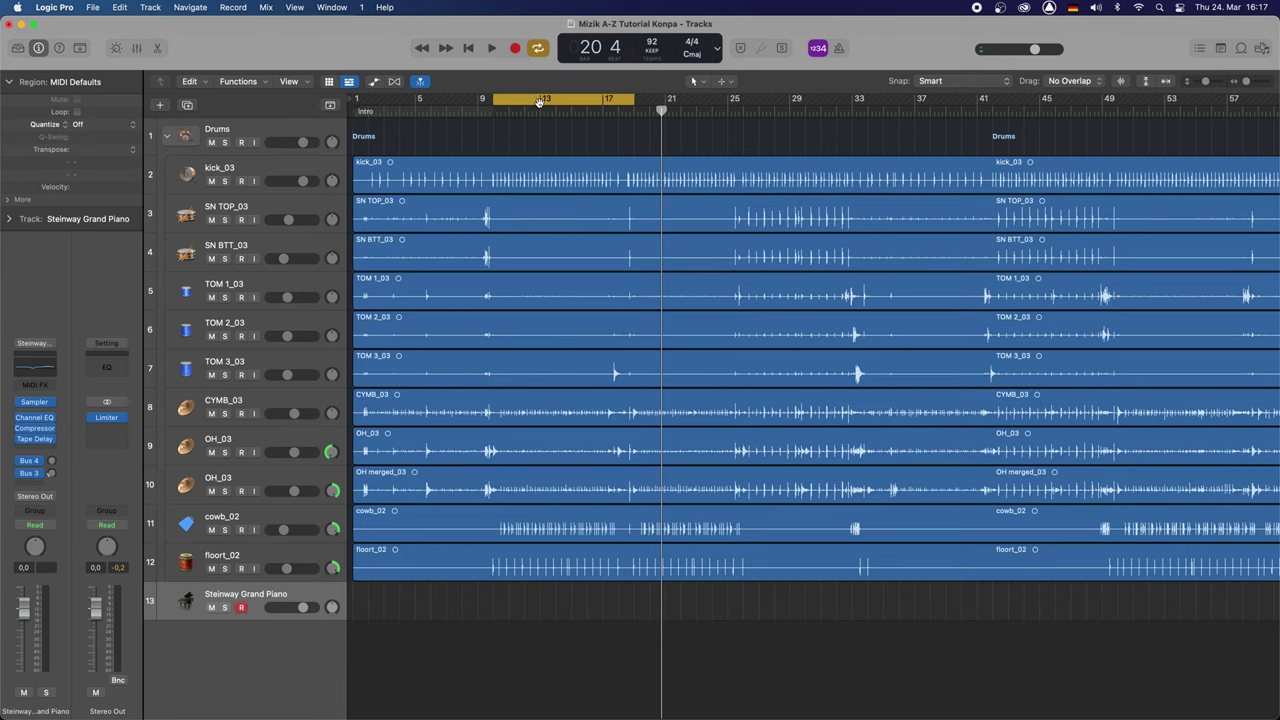
left_click_drag(540, 101, 538, 118)
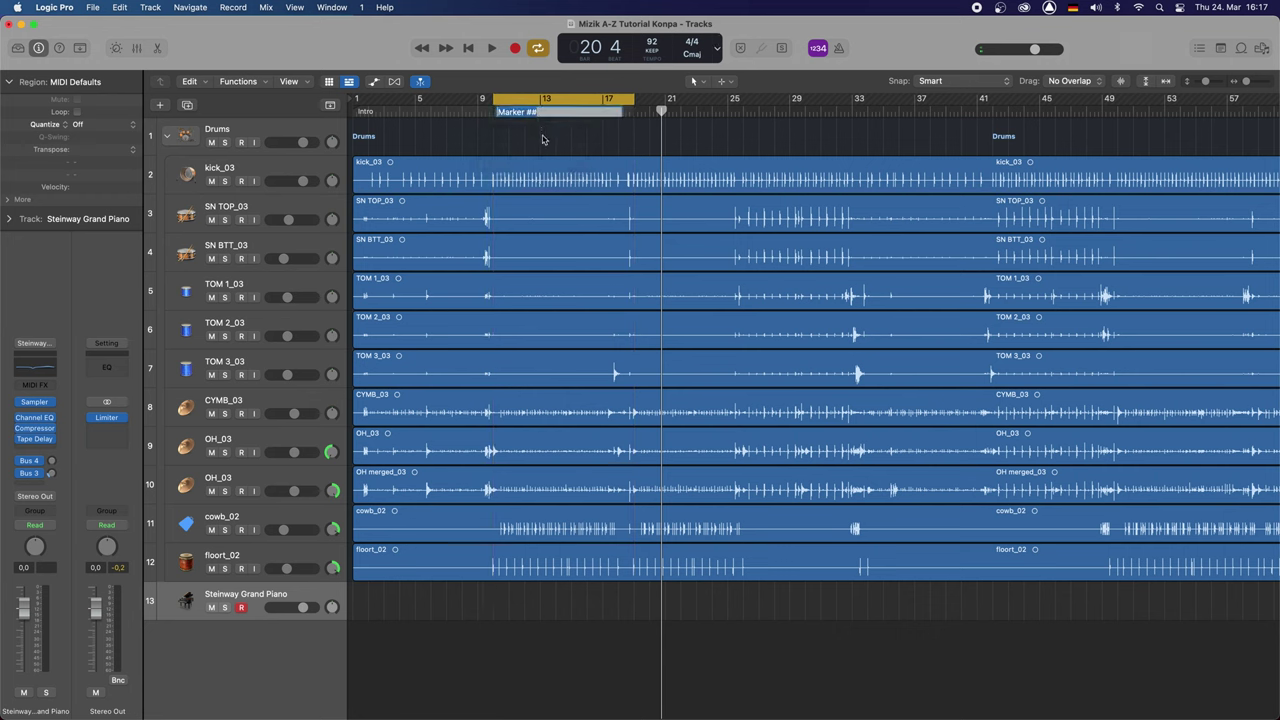
type("Kouple")
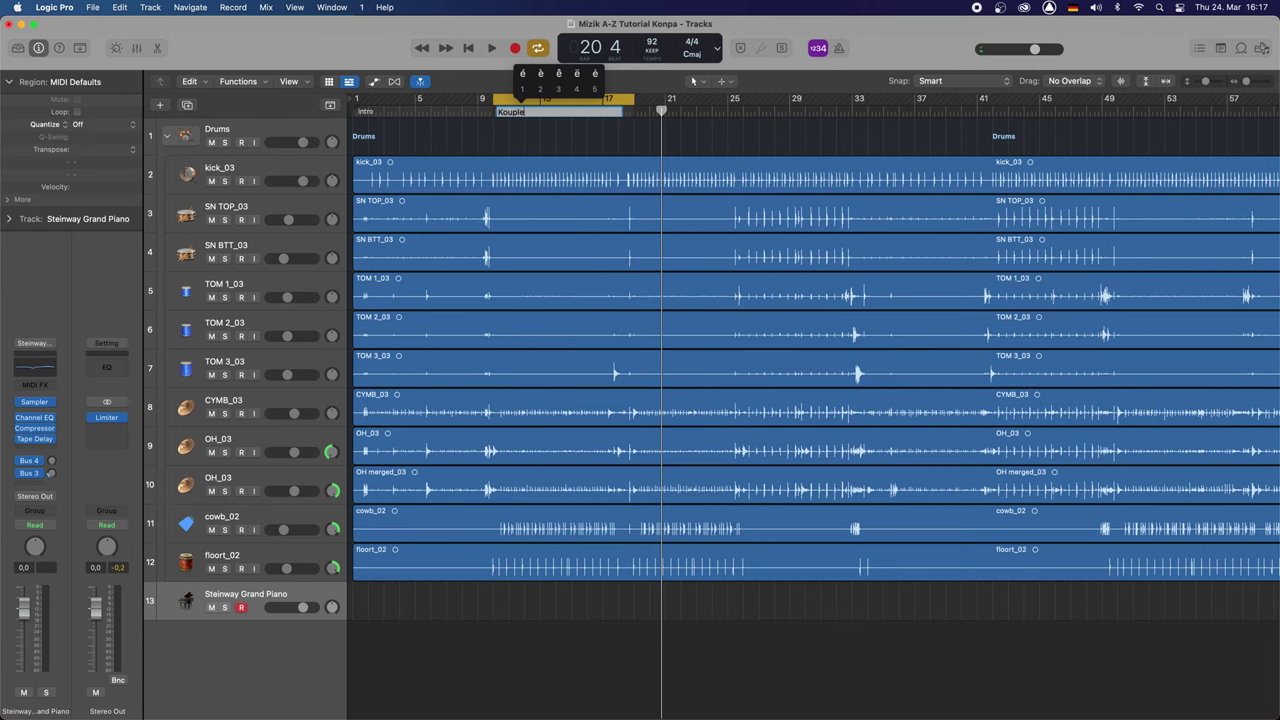
type("1 1")
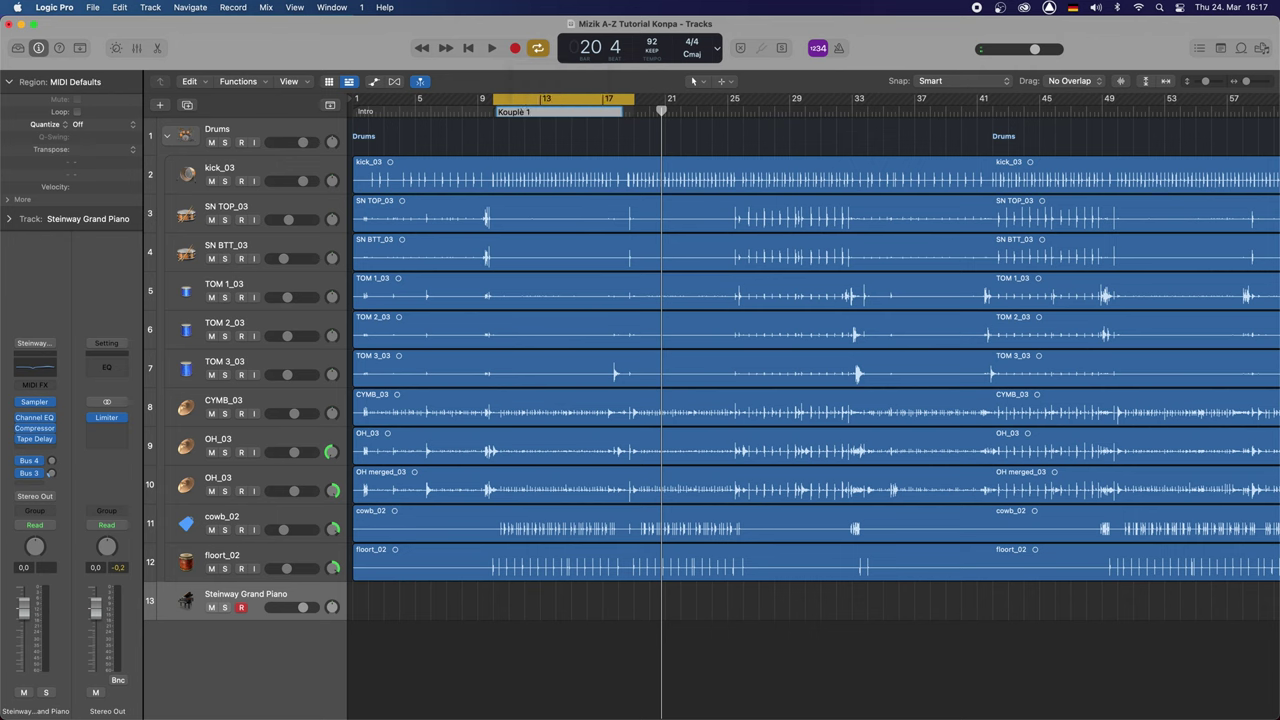
key("Return")
key("Escape")
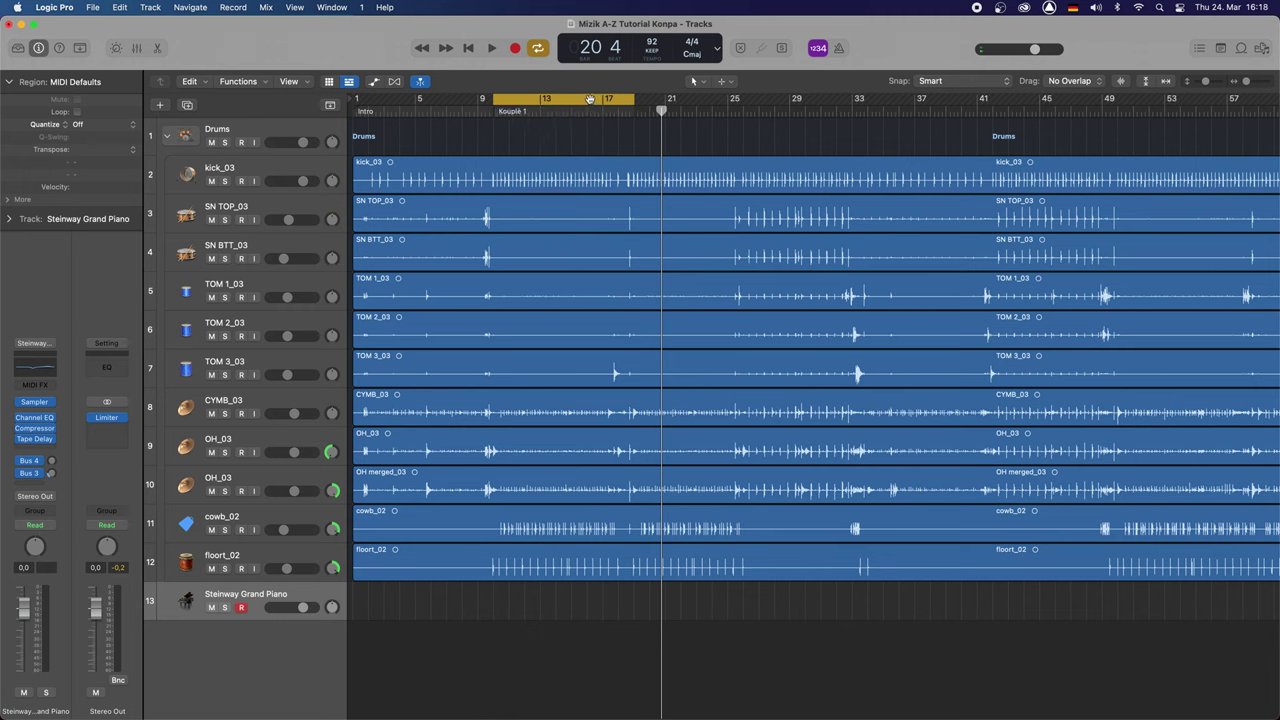
Turn cycling off and play the drums from about bar 18, across the end of the Kouplè 1 marker.
left_click(605, 97)
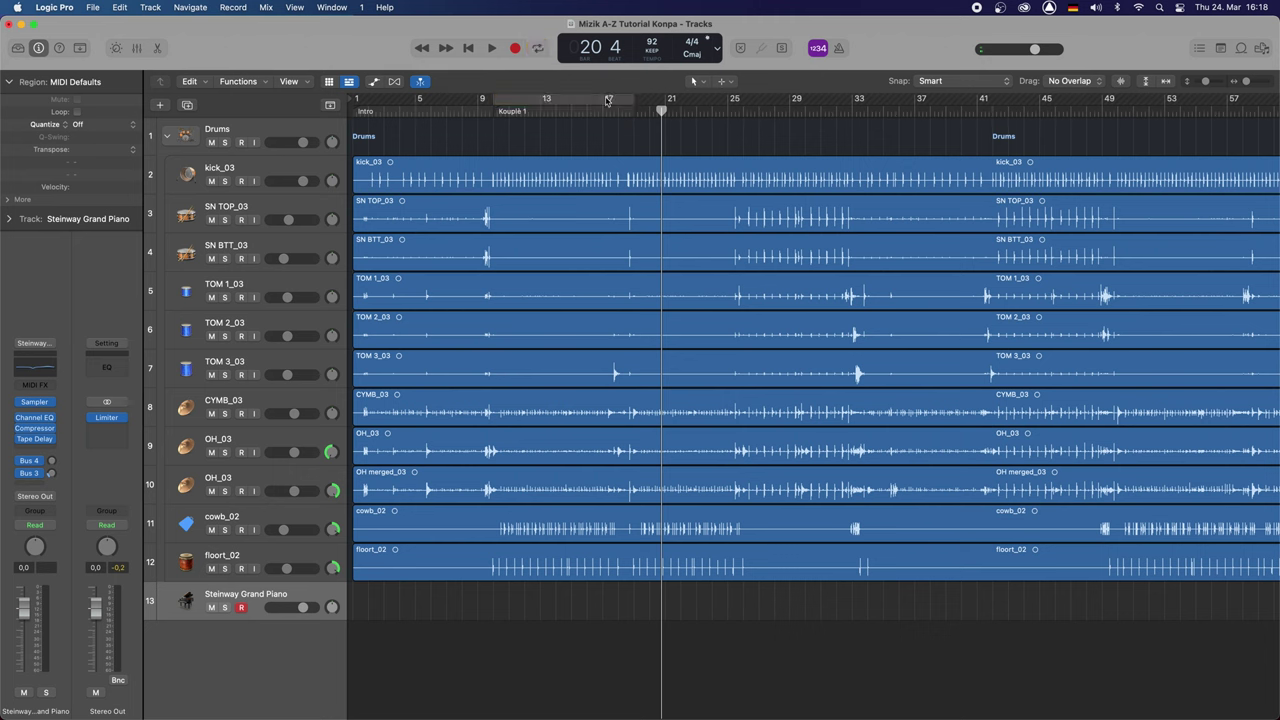
left_click(620, 104)
key("space")
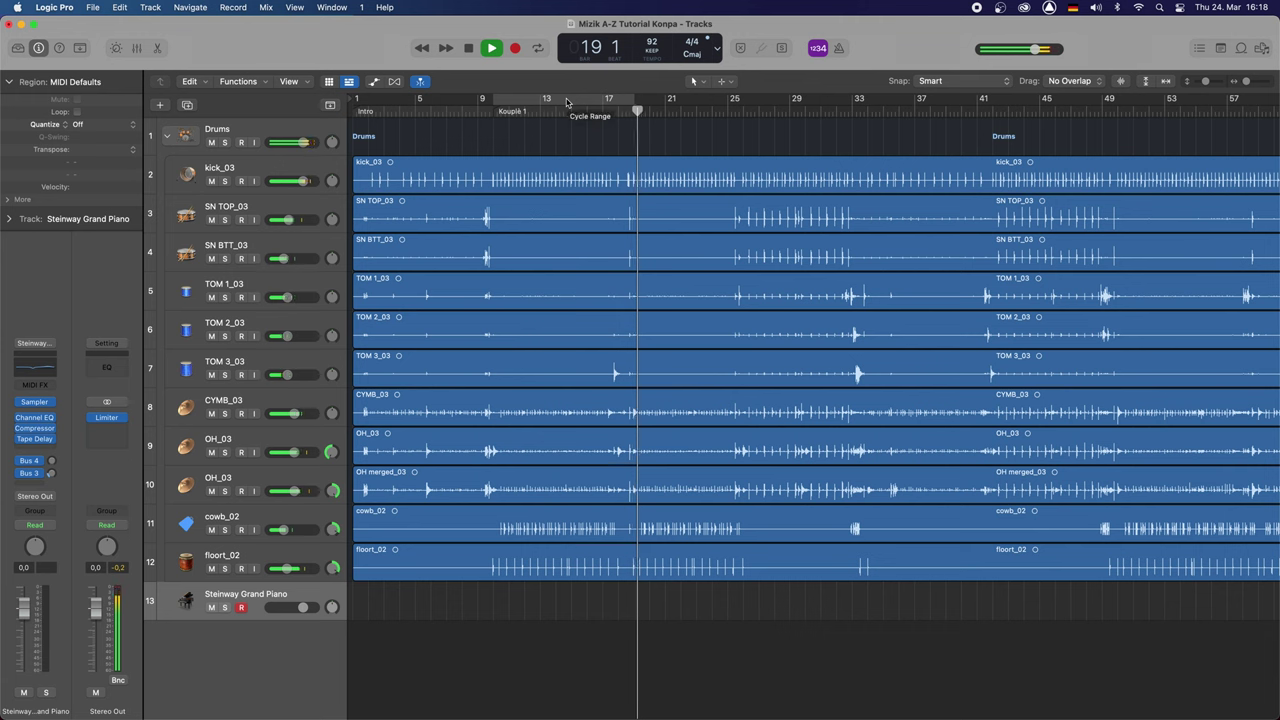
Set the cycle range to bars 19 to 26 while listening for the section's end, and leave cycling off.
left_click_drag(566, 103, 706, 115)
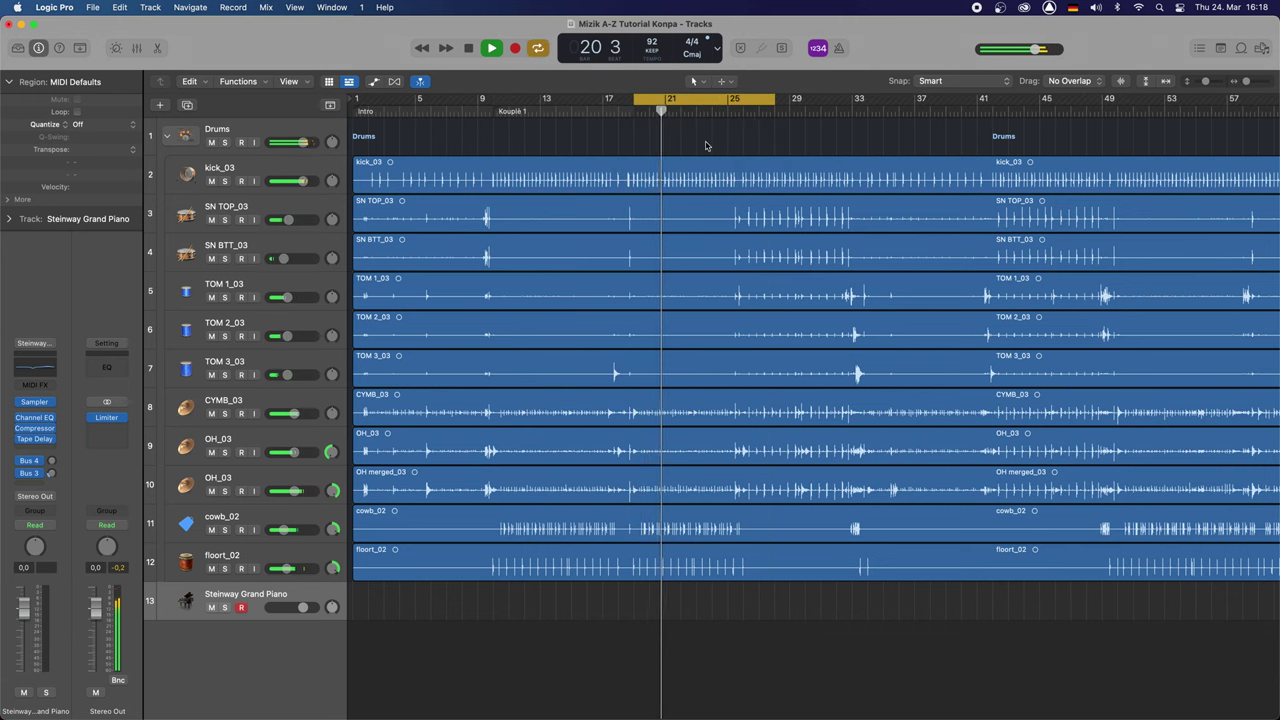
key("space")
left_click(704, 114)
key("space")
left_click(704, 114)
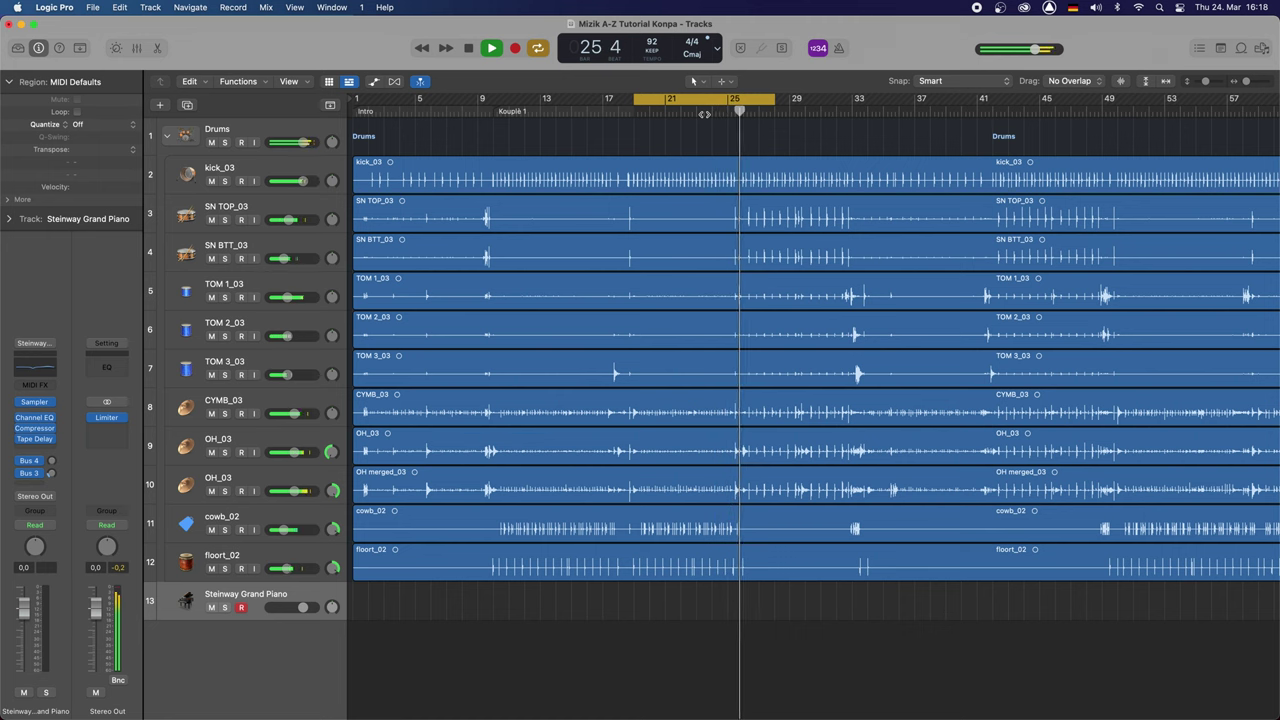
key("space")
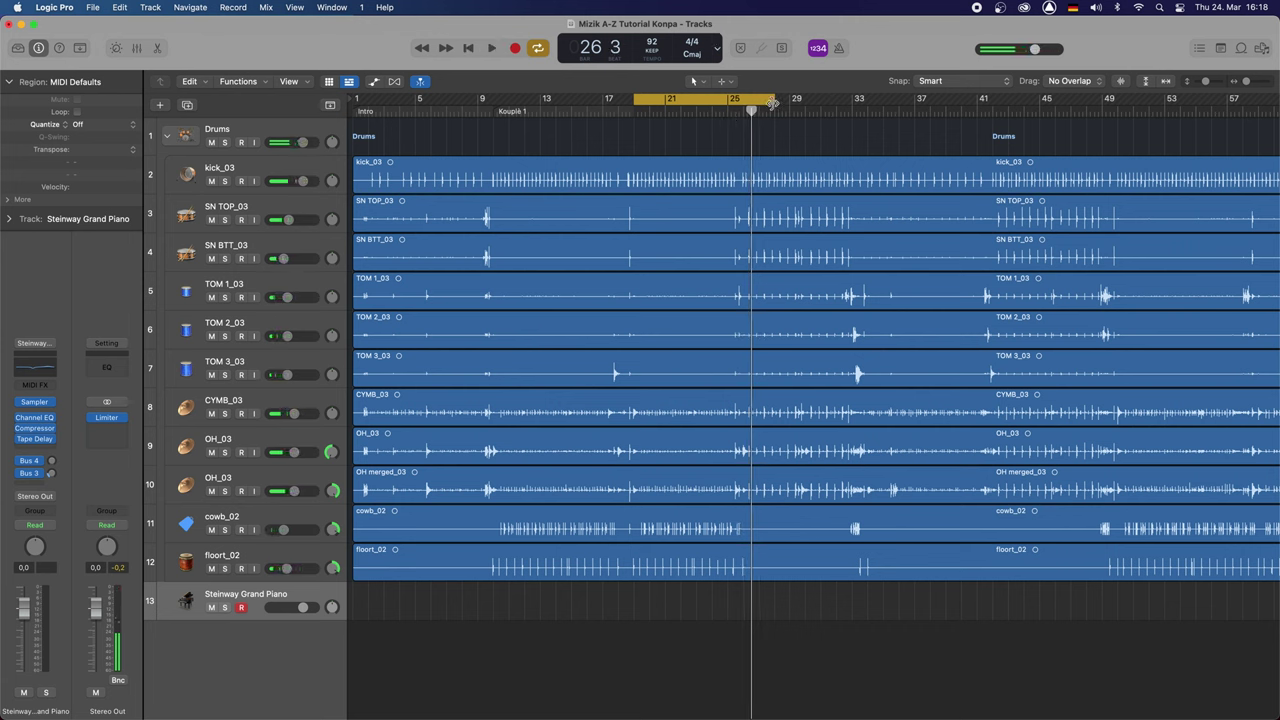
left_click_drag(773, 104, 748, 108)
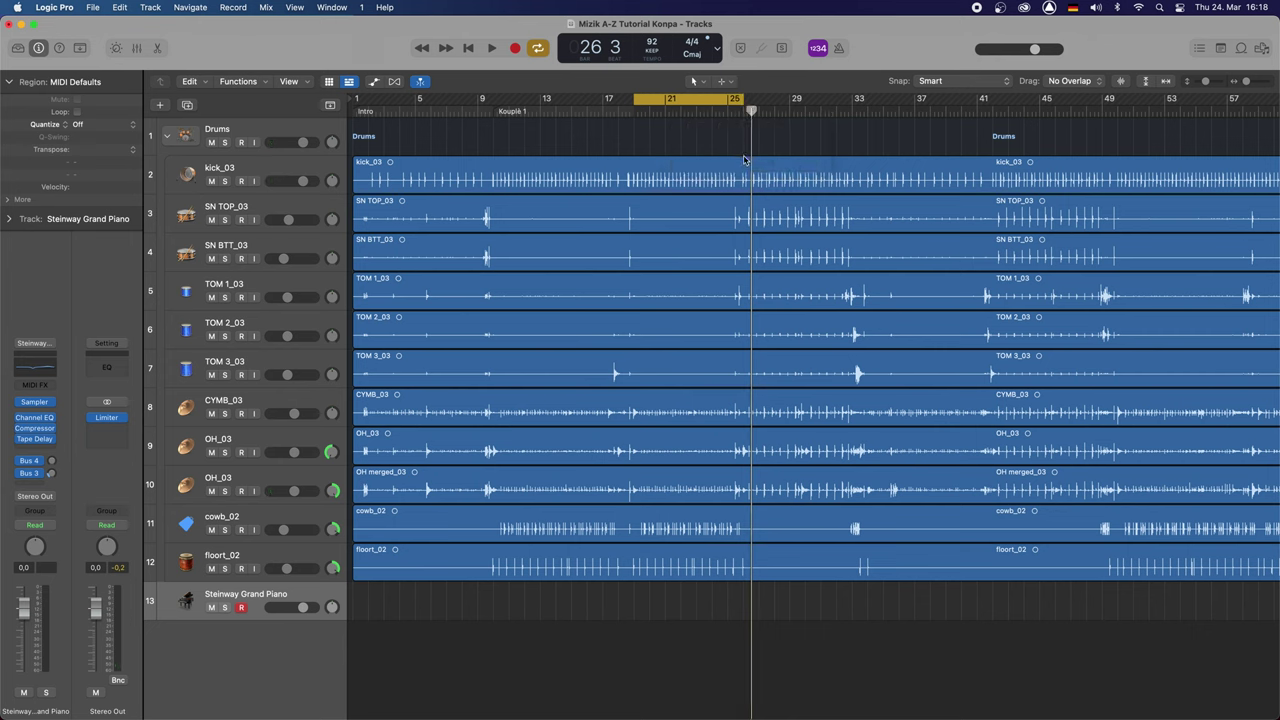
left_click(713, 103)
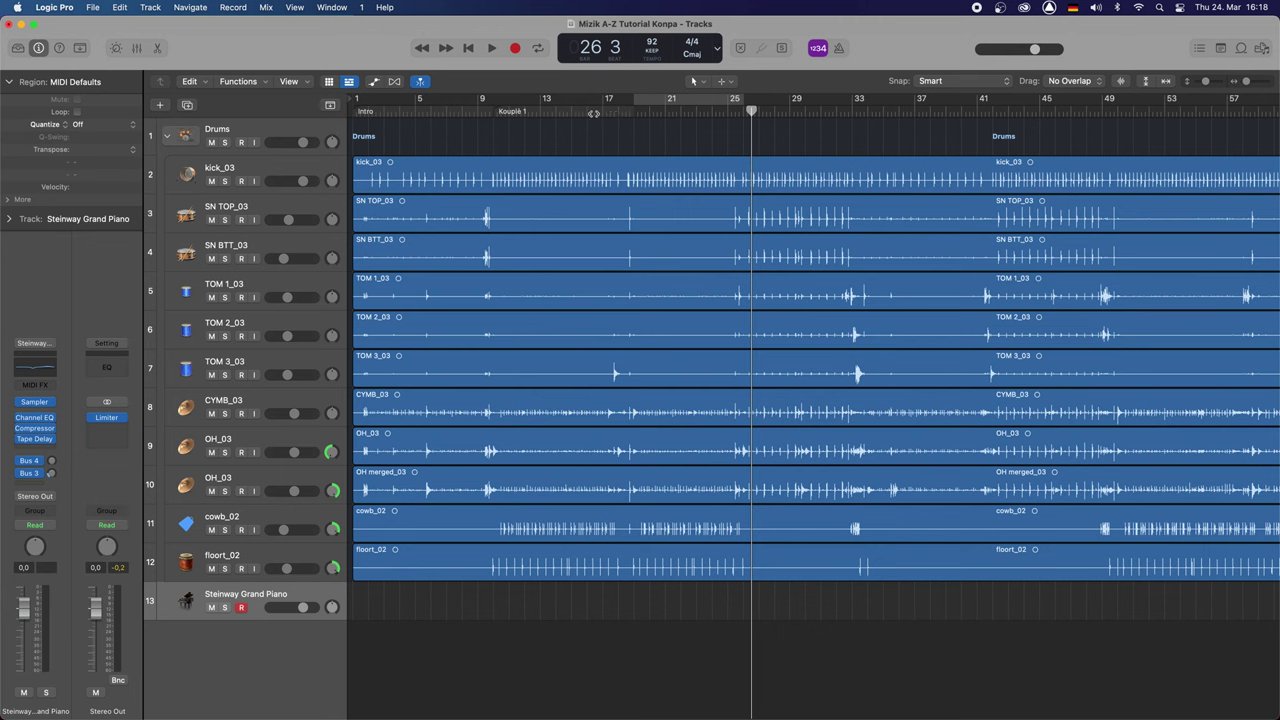
Show the global tracks and extend the end of the Kouplè 1 marker to bar 26.
left_click(329, 107)
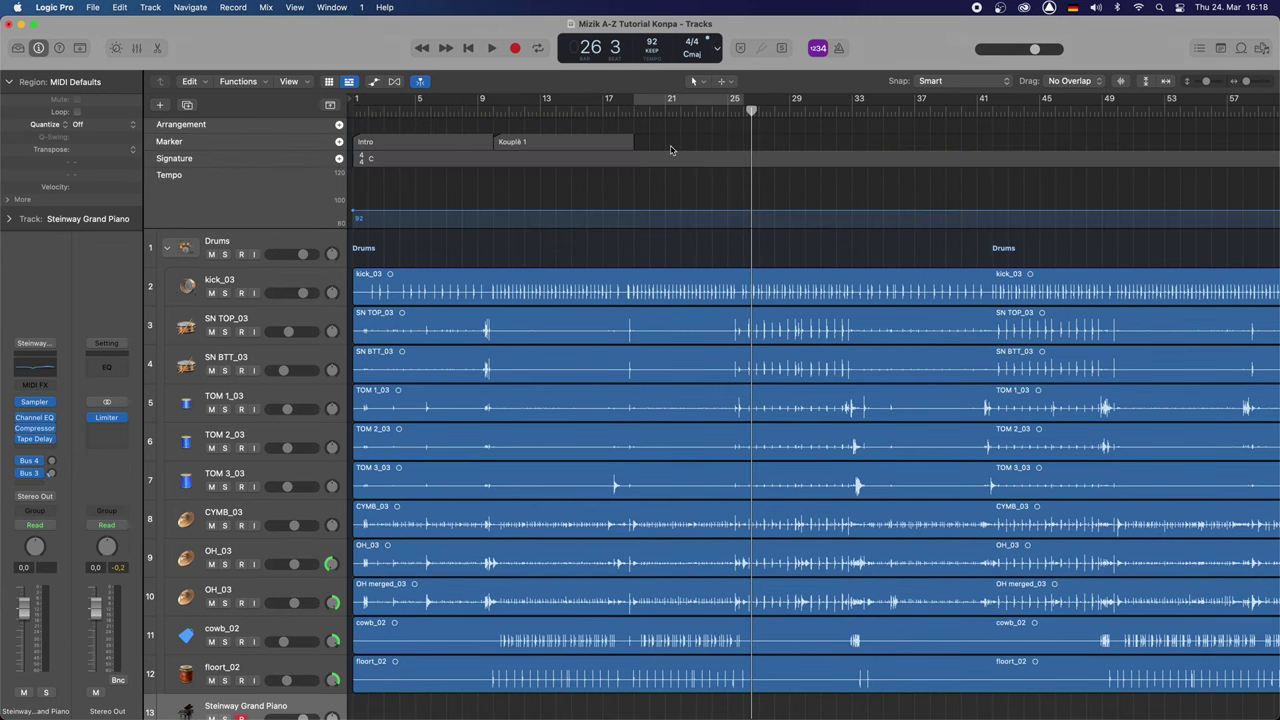
left_click_drag(631, 141, 742, 149)
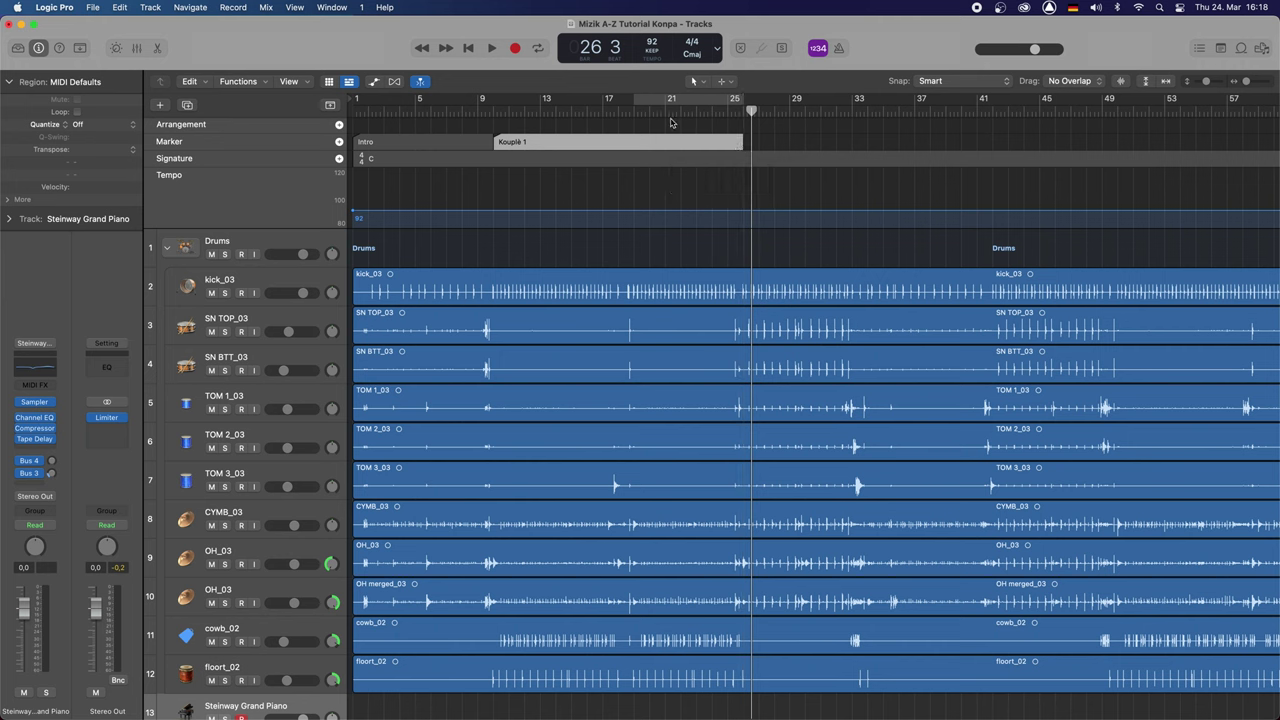
Play the transition from bar 25 past the Kouplè 1 marker's end and hide the global tracks.
left_click(727, 111)
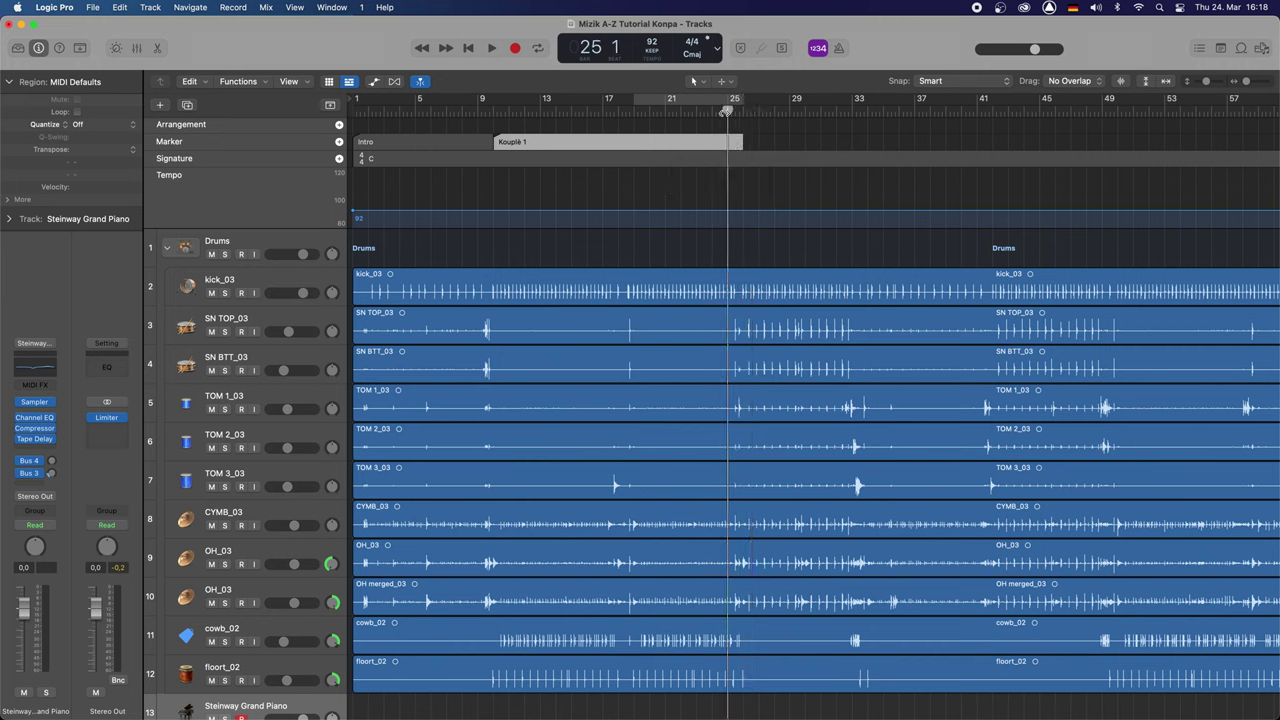
key("space")
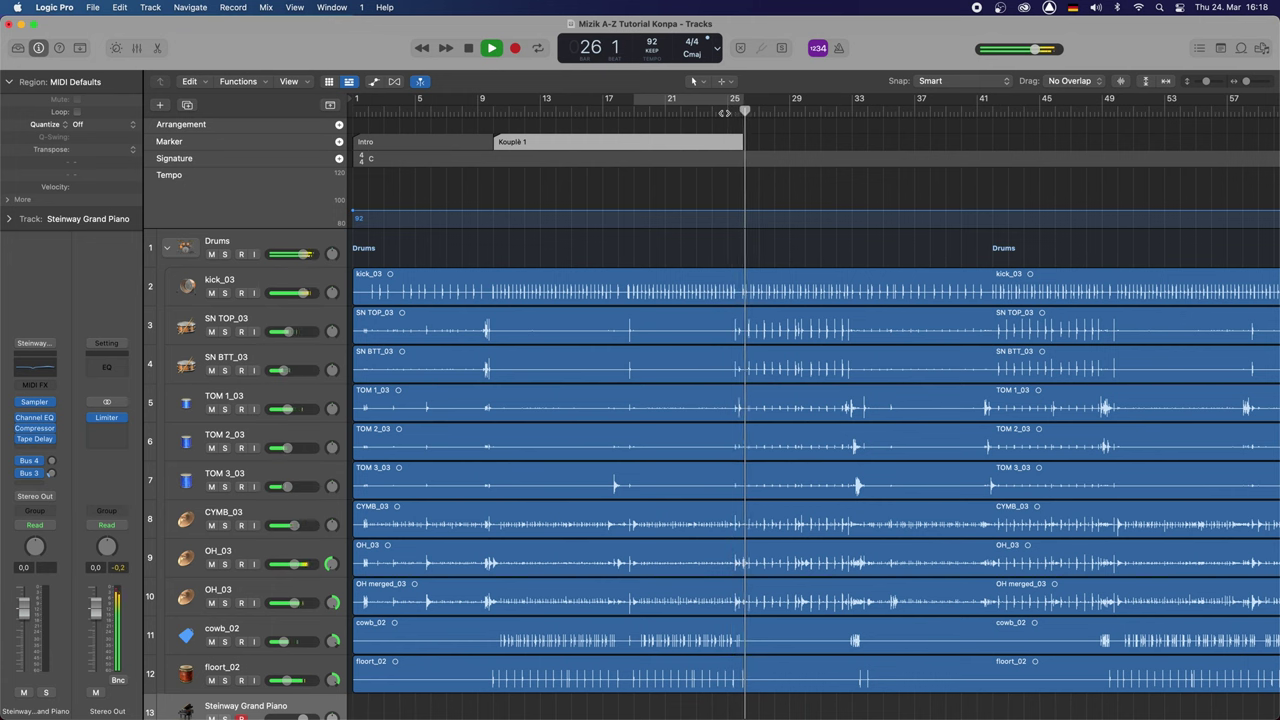
key("space")
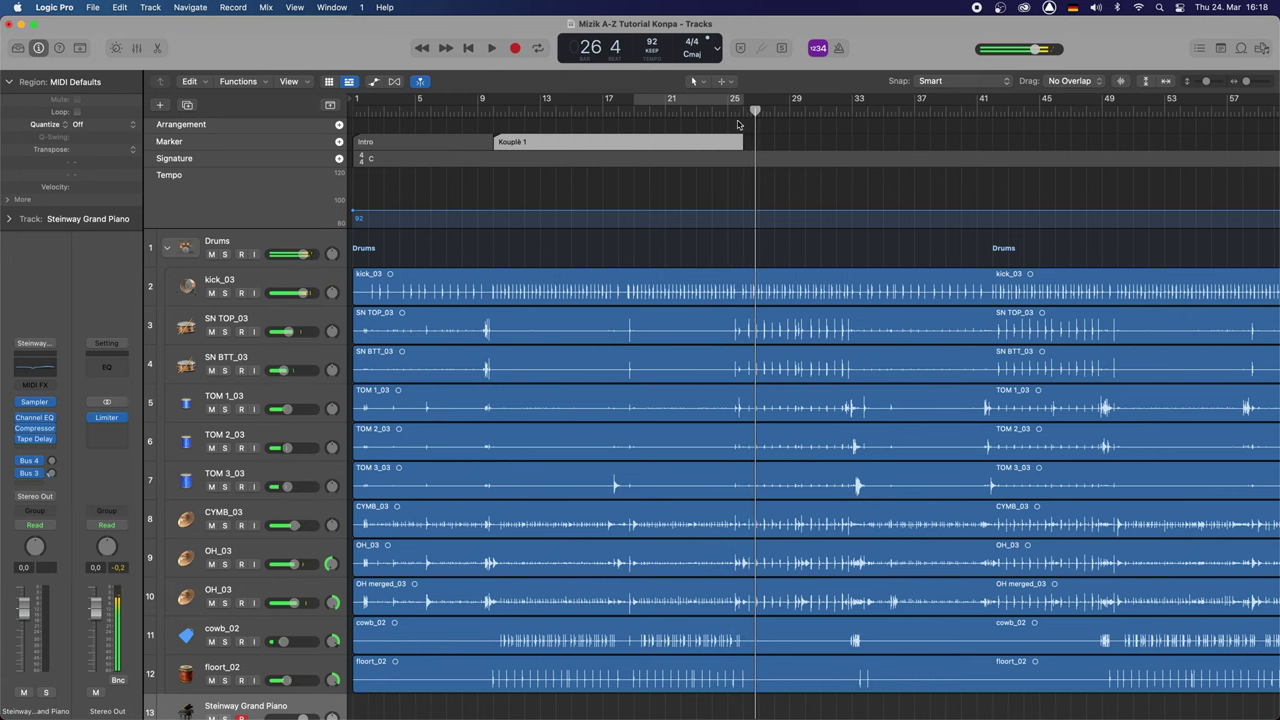
left_click(330, 105)
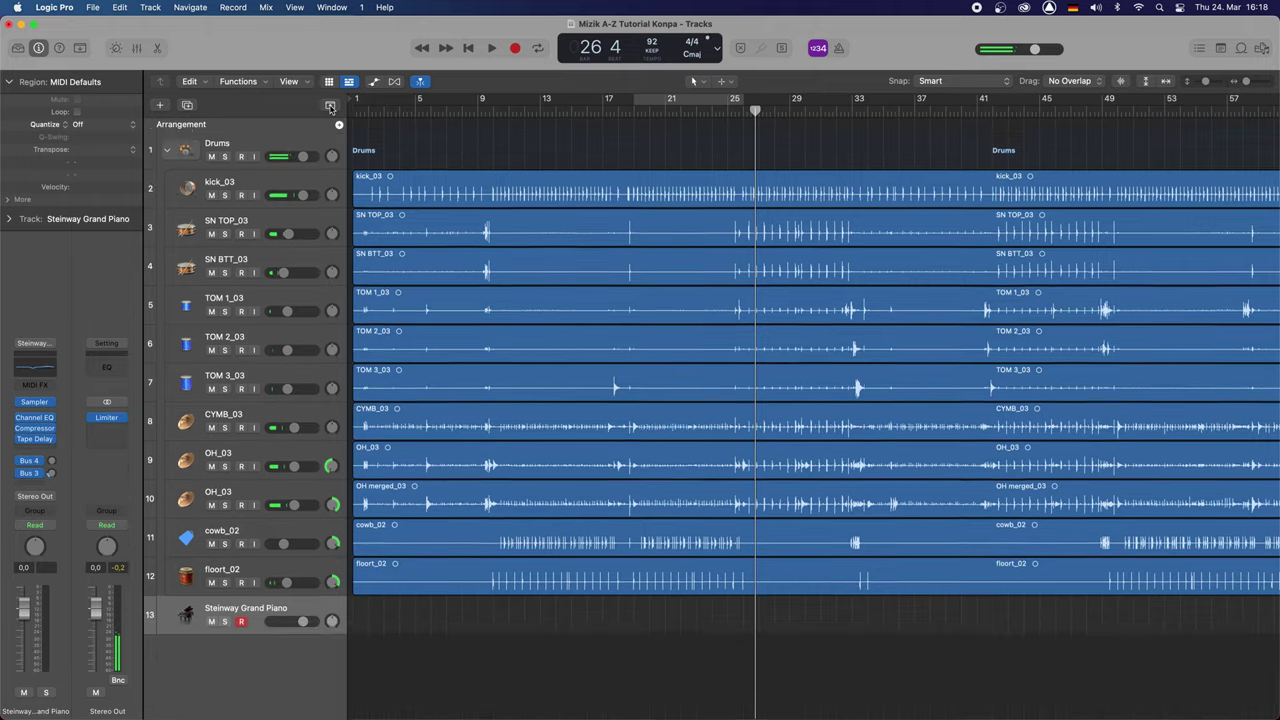
Move the cycle range to bars 26 to 33, after the Kouplè 1 marker, and leave cycling off.
scroll(699, 135, "right", 3)
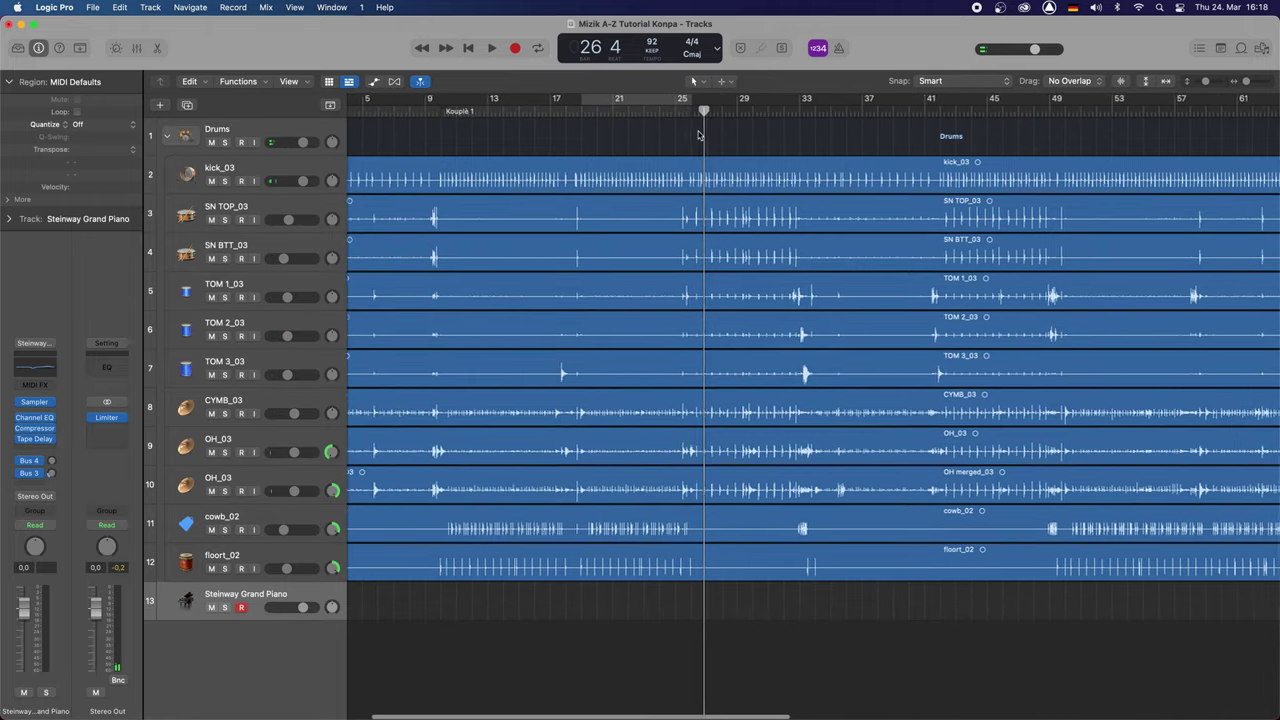
left_click(614, 98)
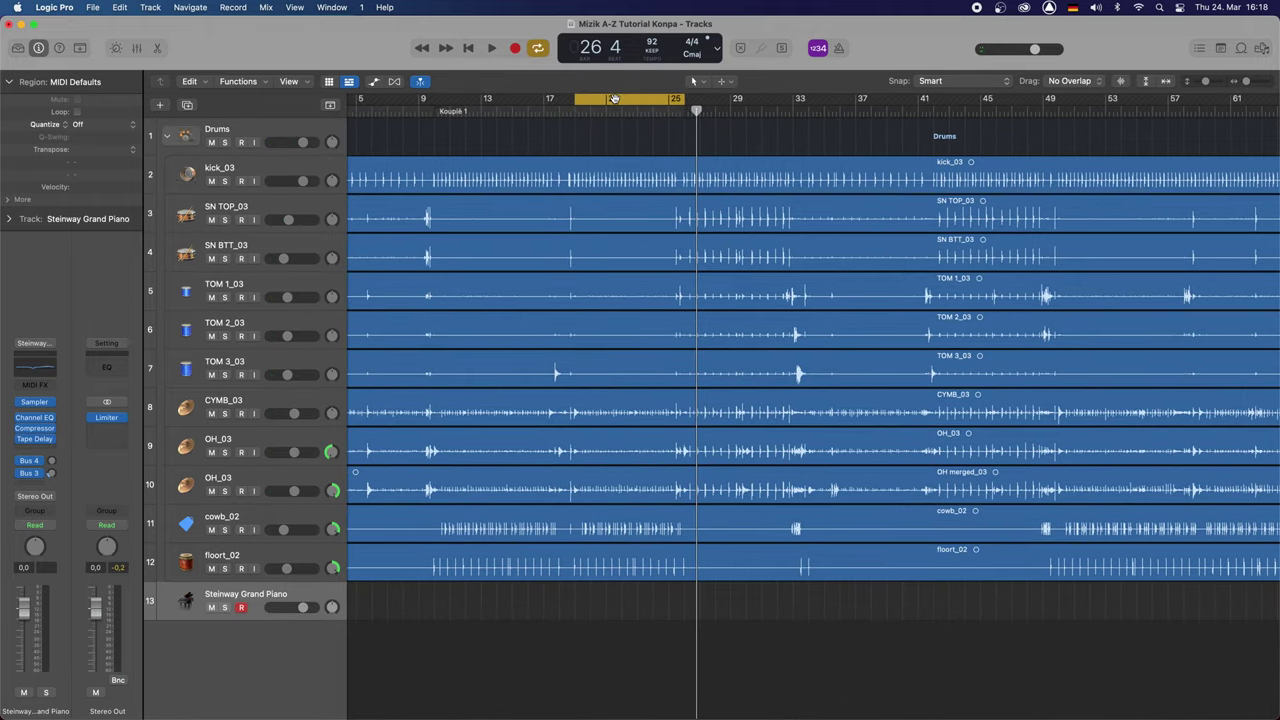
left_click_drag(614, 98, 724, 99)
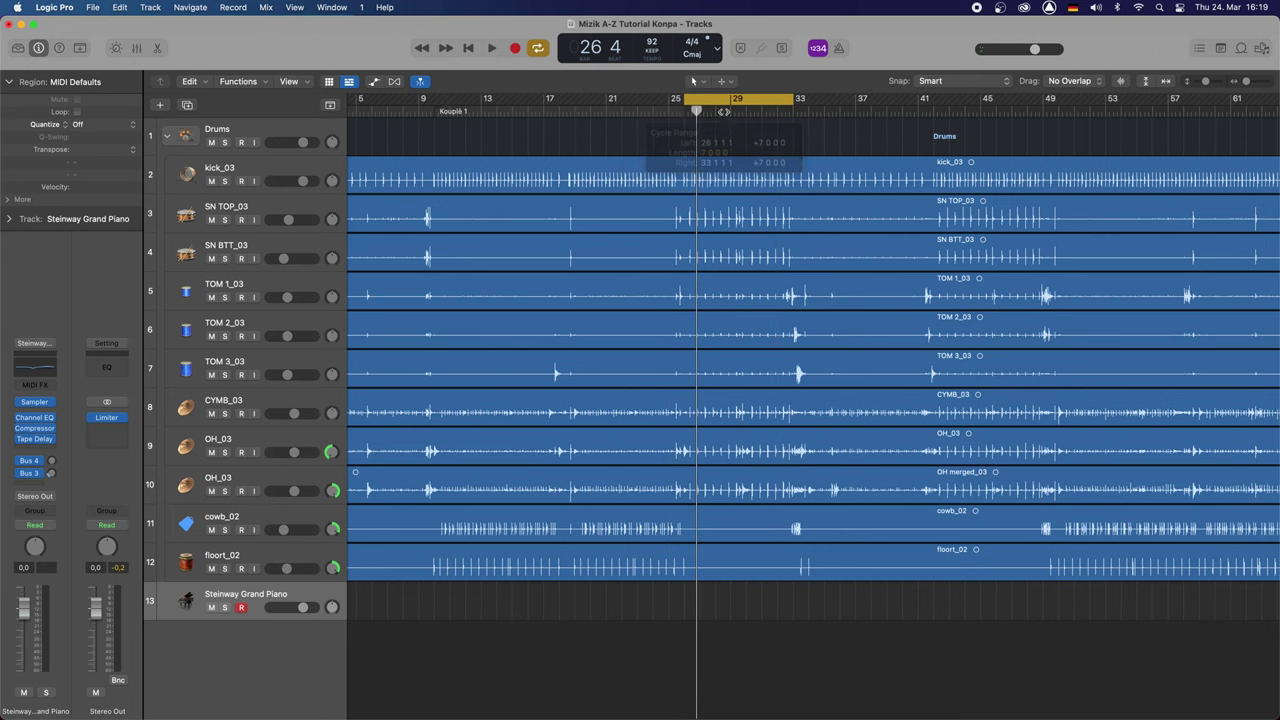
left_click(746, 104)
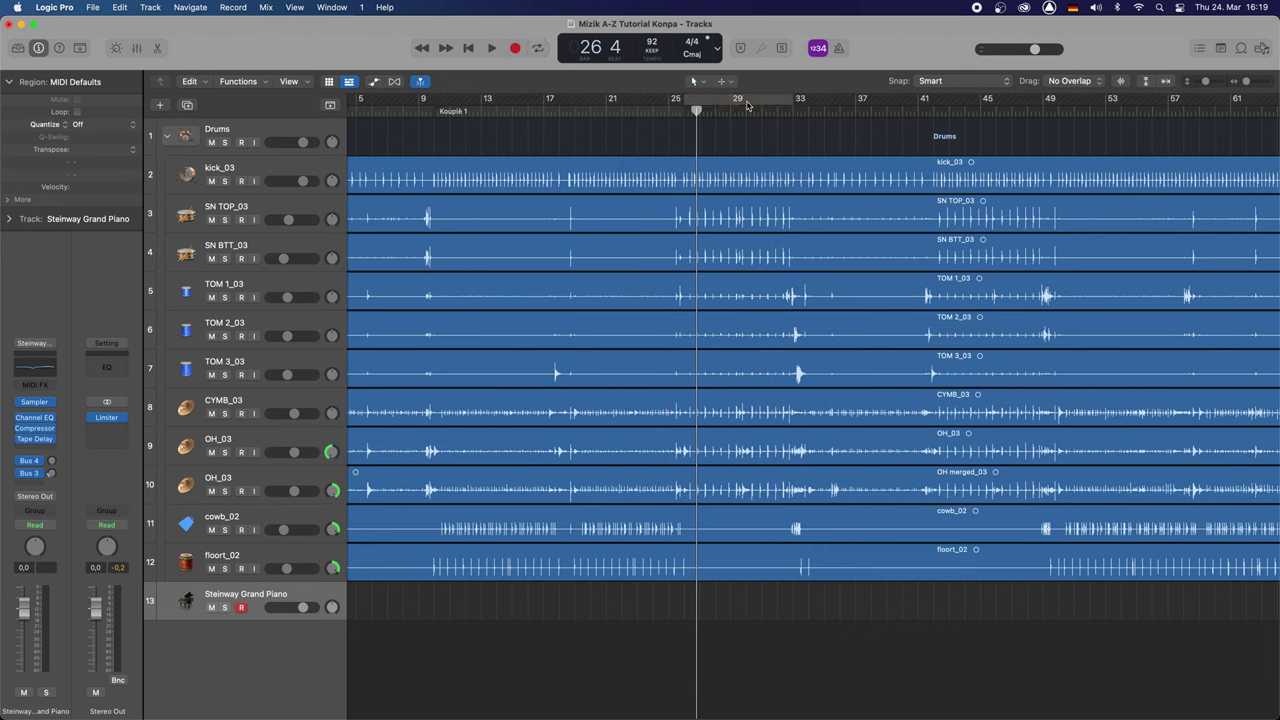
Play the drums from bar 23 past bar 33 to listen for the end of the section after Kouplè 1.
left_click(642, 110)
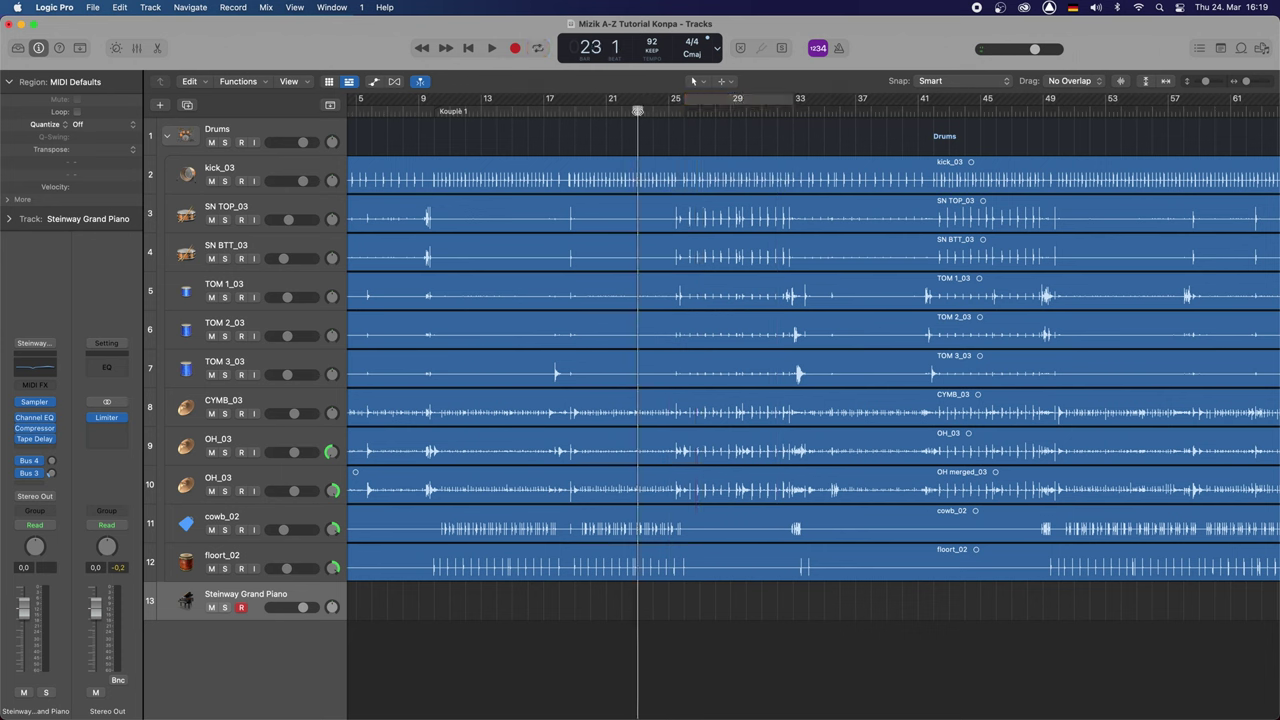
key("space")
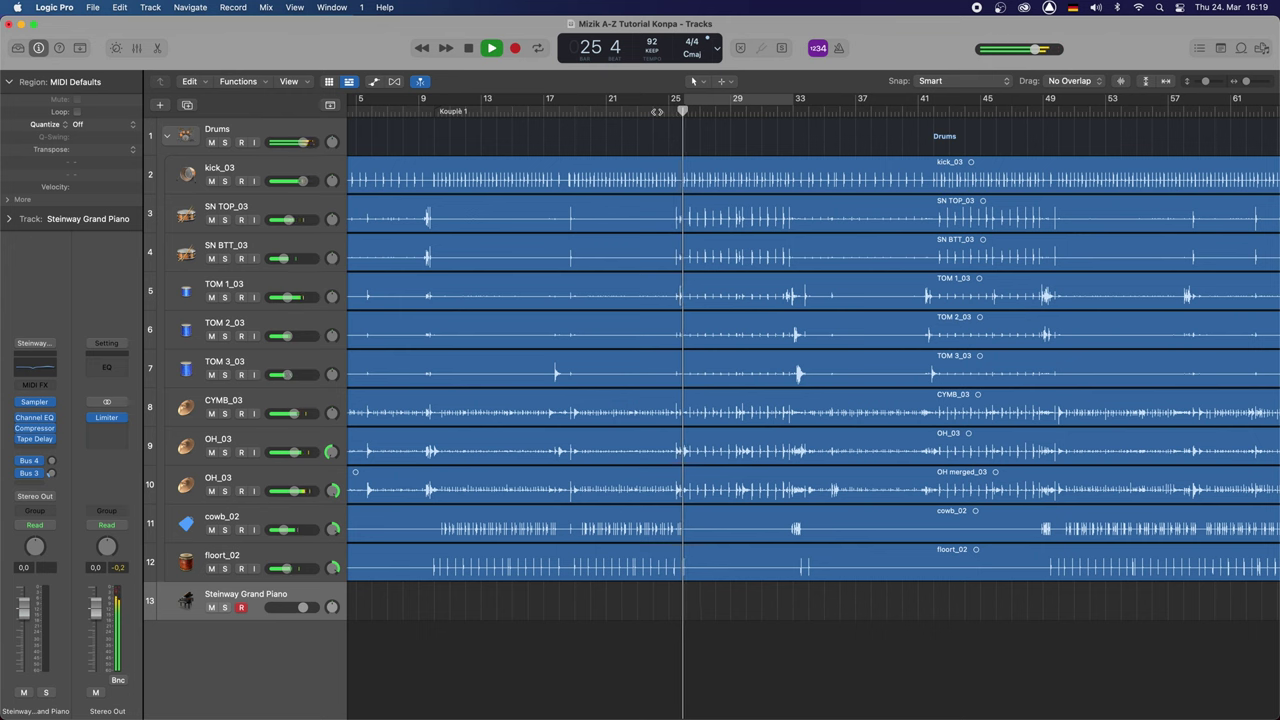
left_click(770, 111)
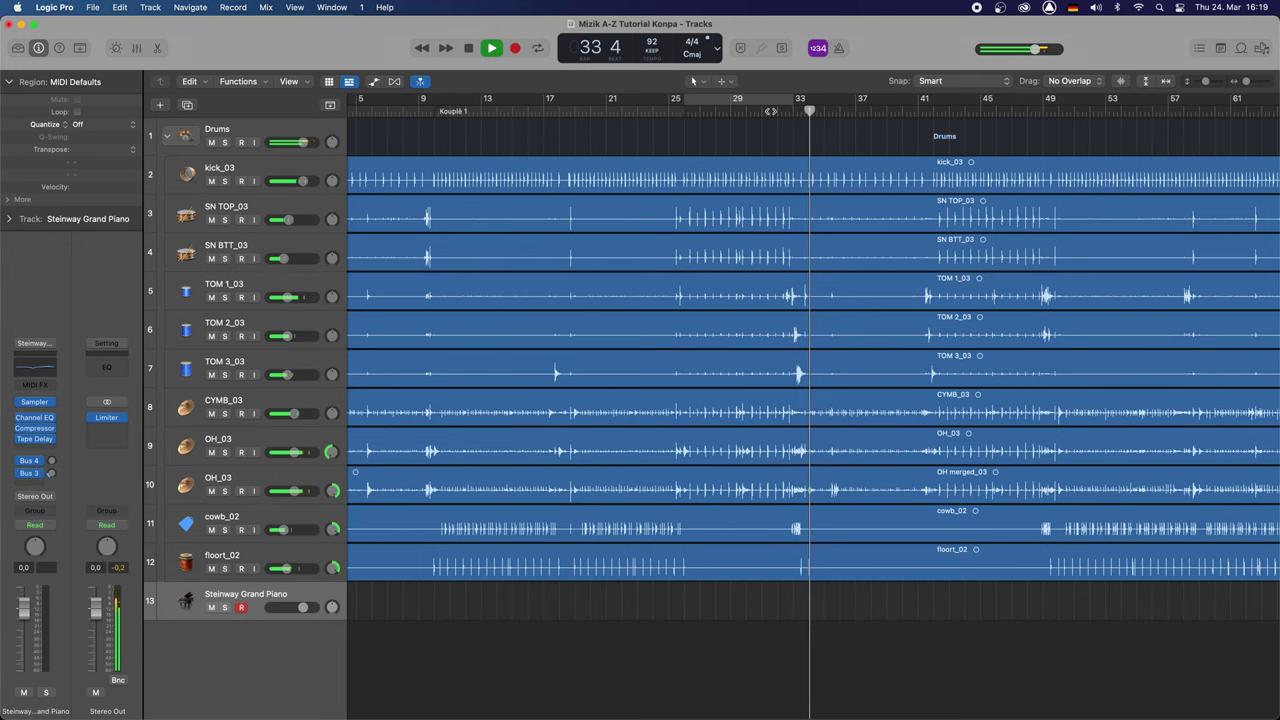
key("space")
Extend the end of the cycle range to bar 34 and leave cycling off.
left_click(788, 98)
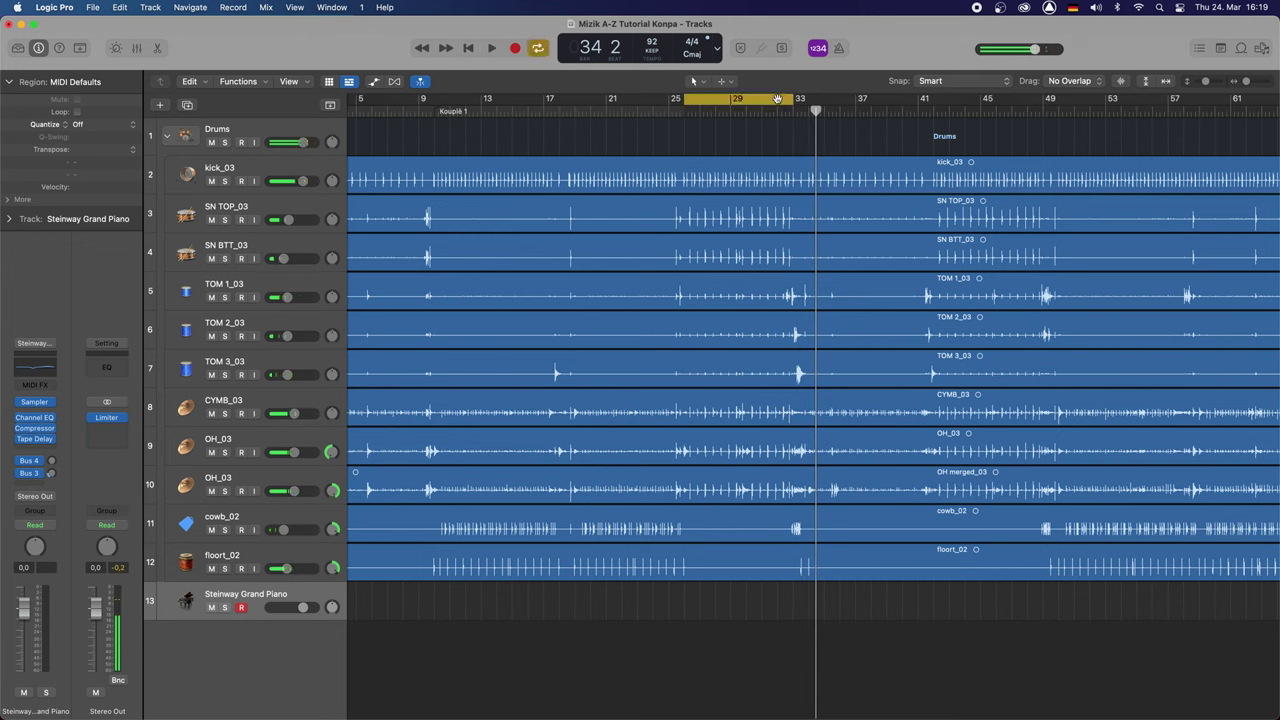
left_click_drag(791, 98, 795, 104)
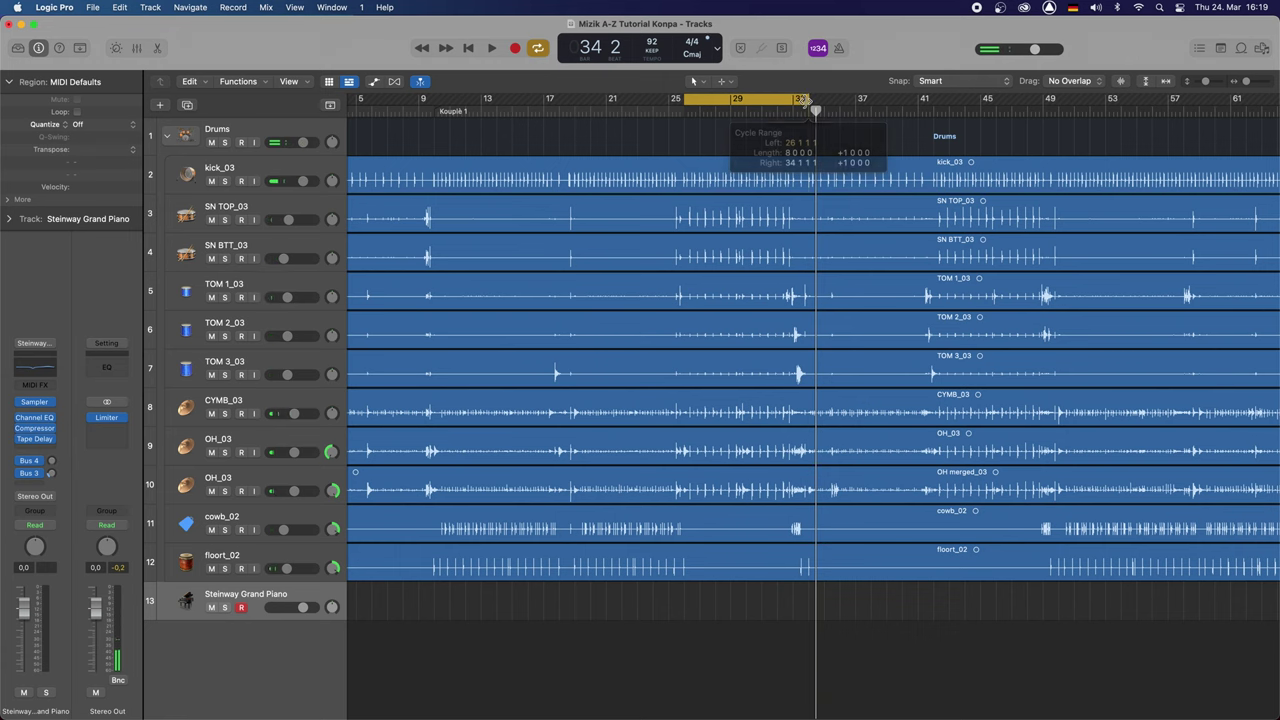
left_click(793, 100)
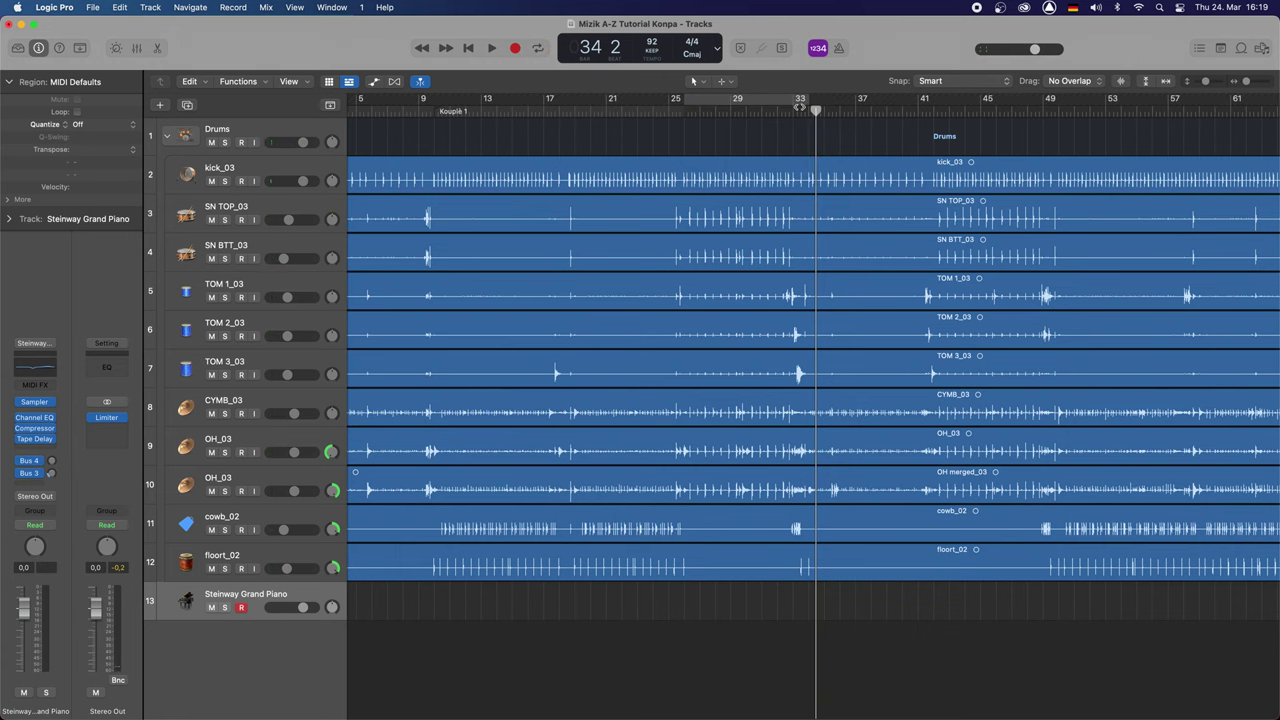
Play the opening of the Intro from bar 1 and the drums around bar 34 to compare the two passages.
scroll(657, 128, "left", 3)
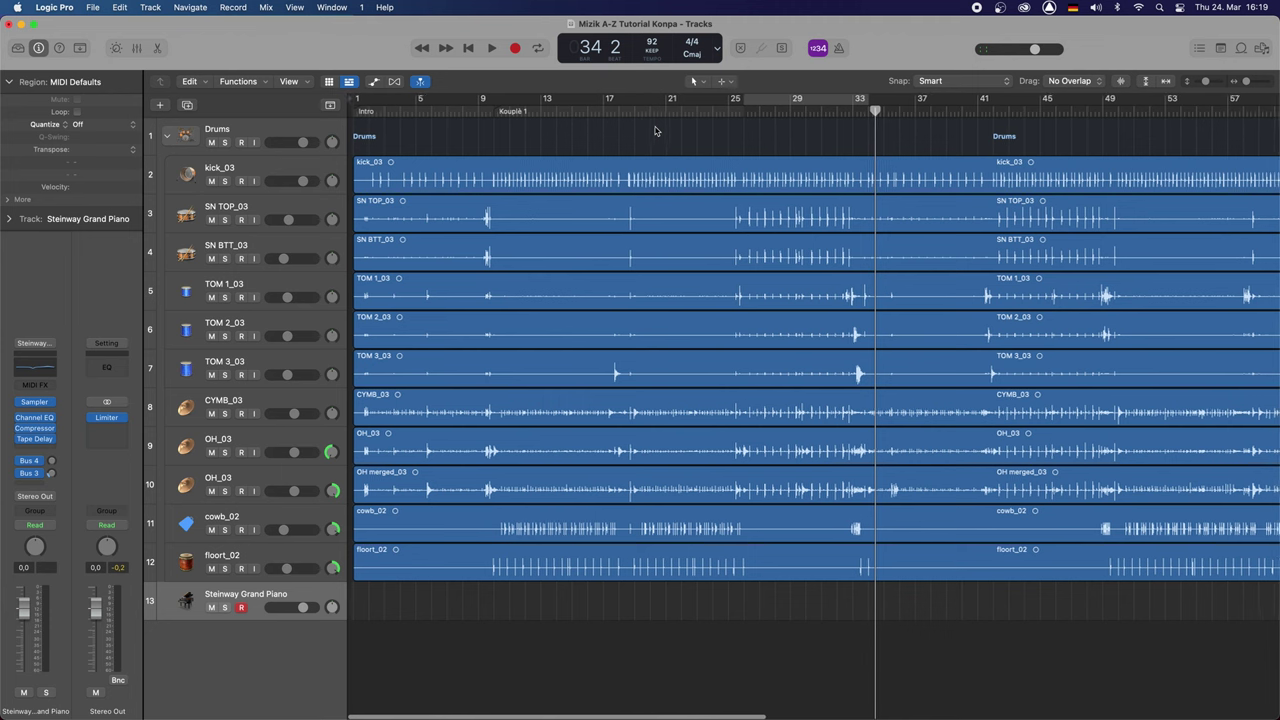
key("Return")
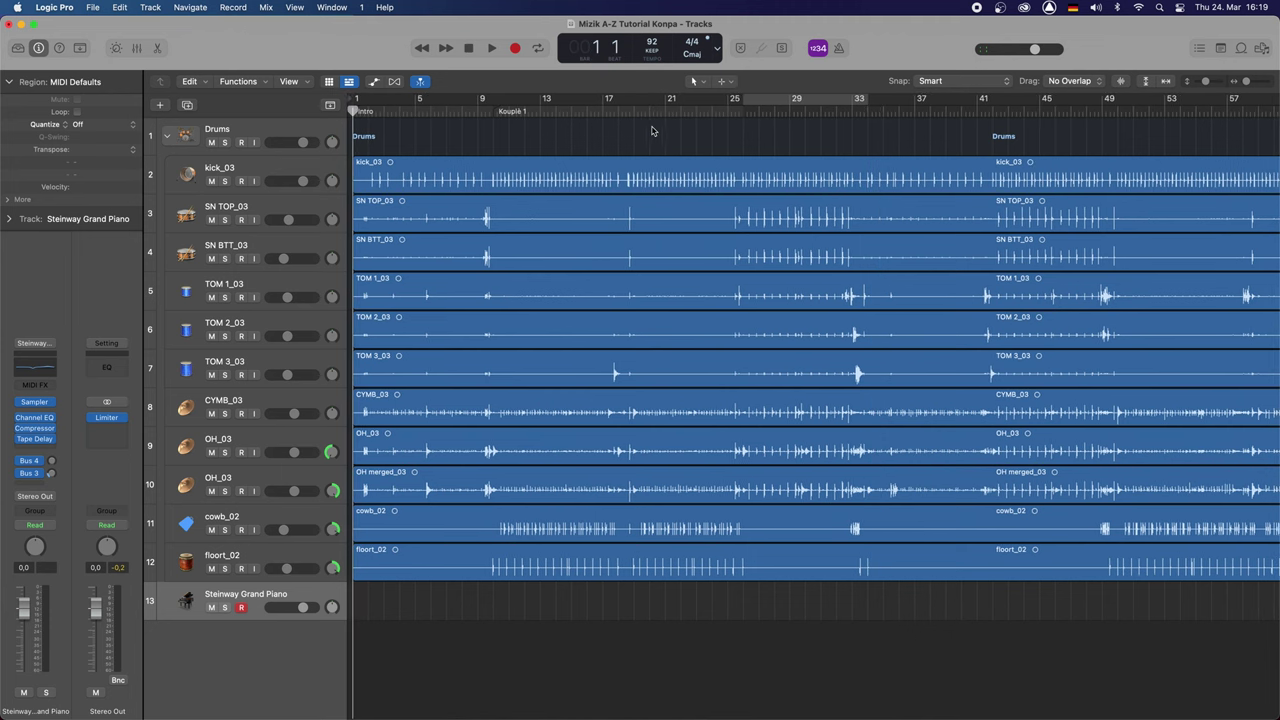
key("space")
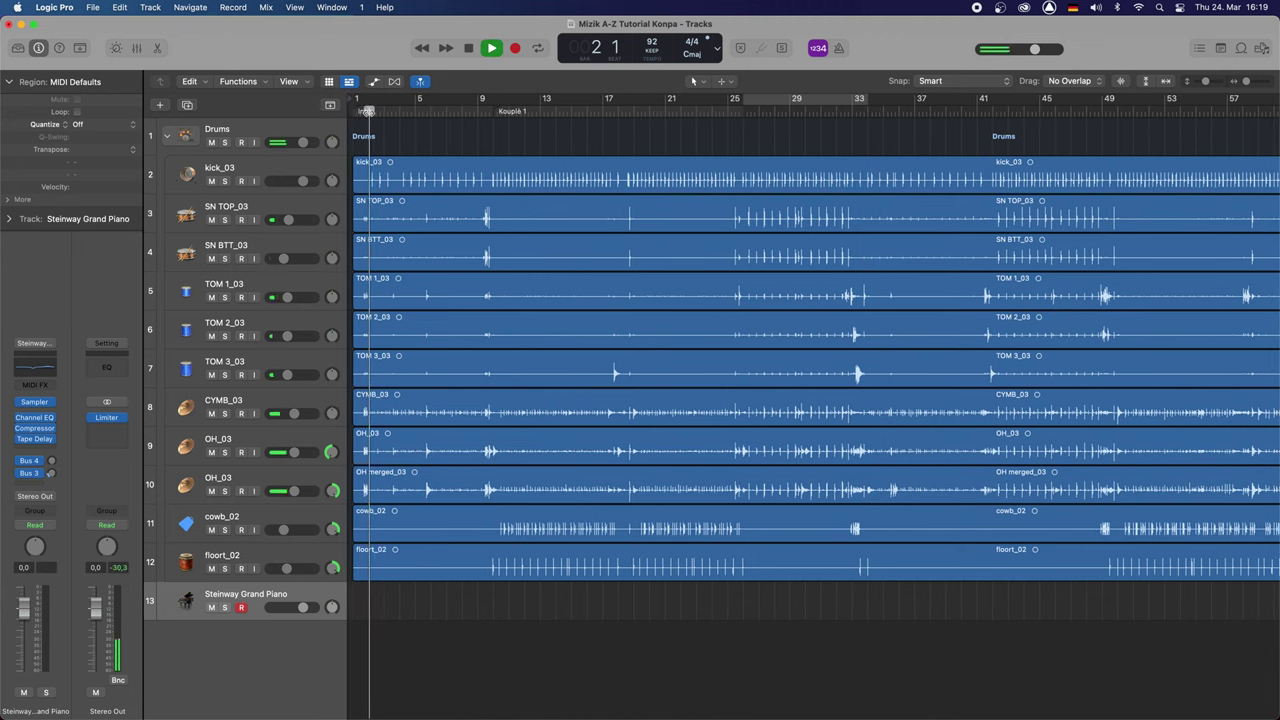
key("space")
left_click(866, 111)
key("space")
key("space")
Create a marker from the cycle range covering bars 26 to 34 and name it "Brigde".
left_click(827, 103)
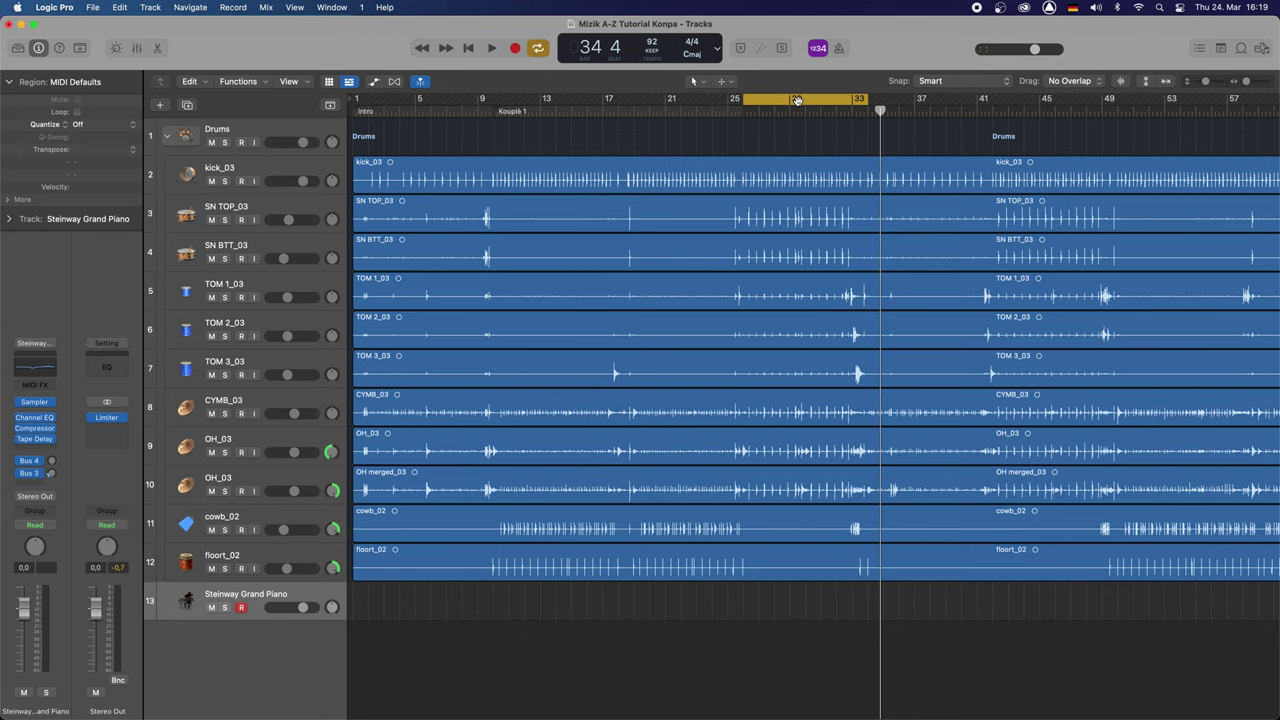
left_click_drag(797, 100, 798, 111)
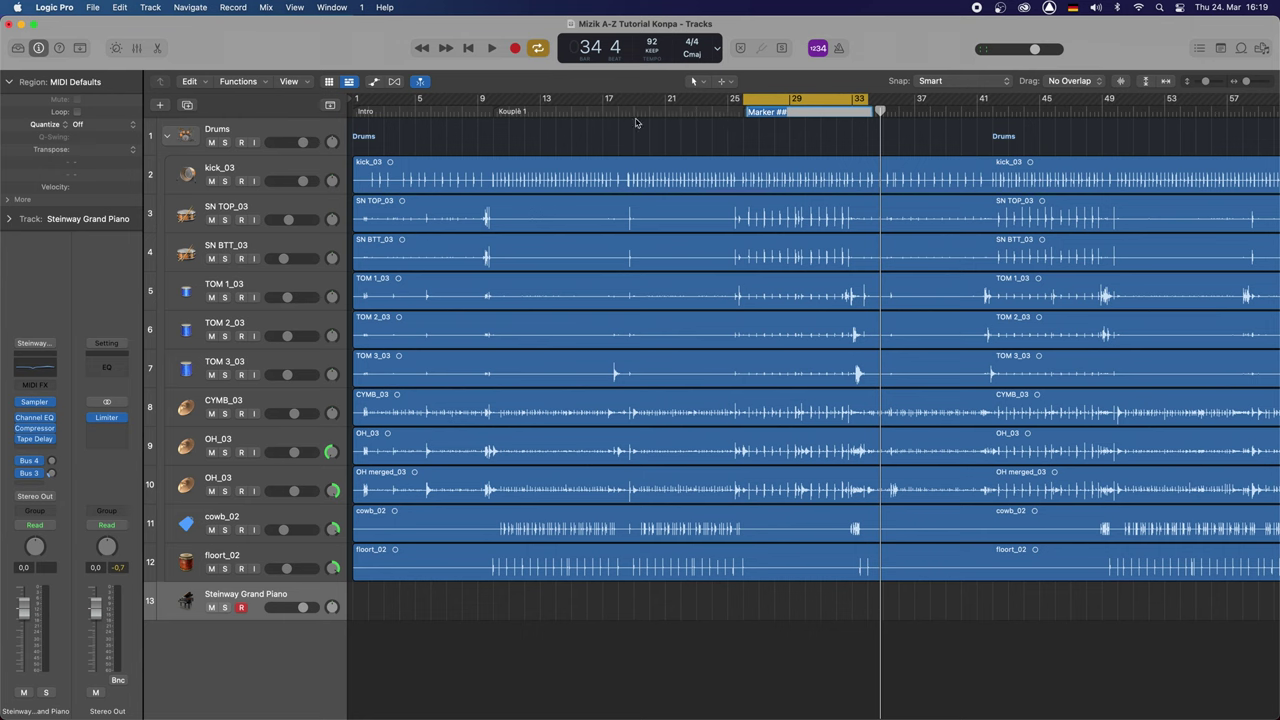
double_click(793, 114)
type("Brigde")
key("Return")
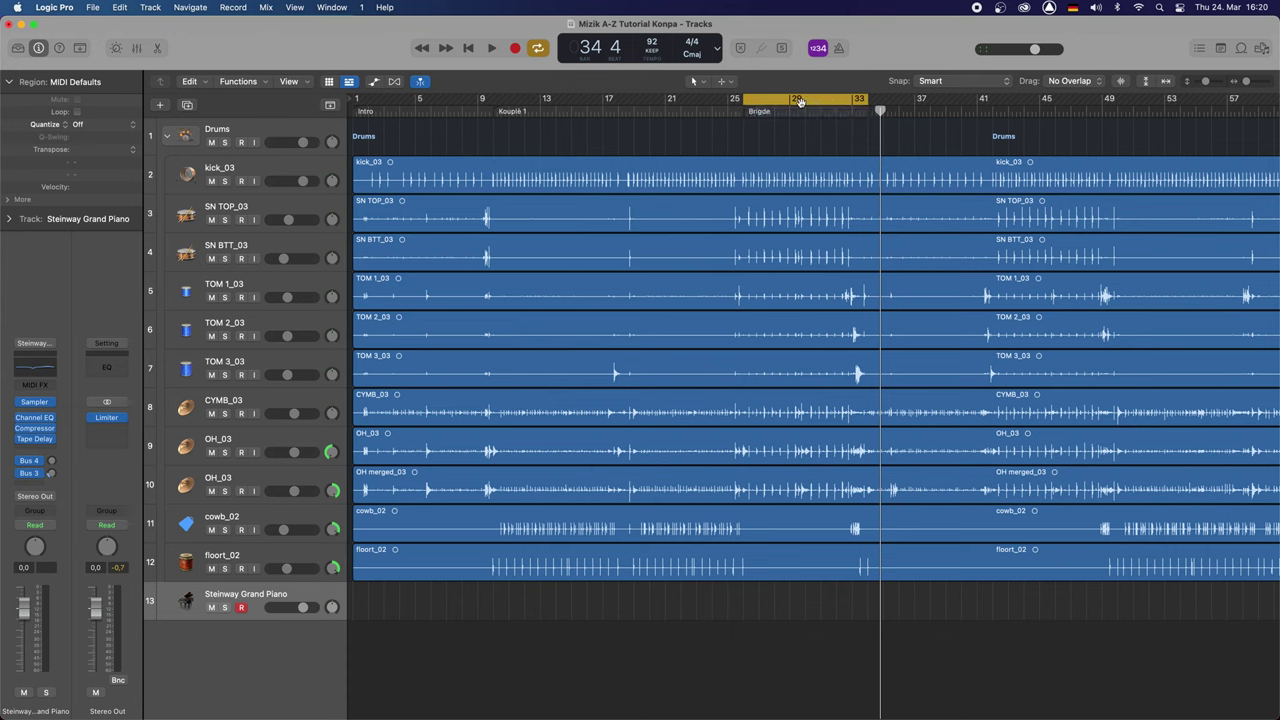
Move the cycle range to bars 34 to 42 and play across its end with cycling turned off.
left_click_drag(795, 101, 919, 111)
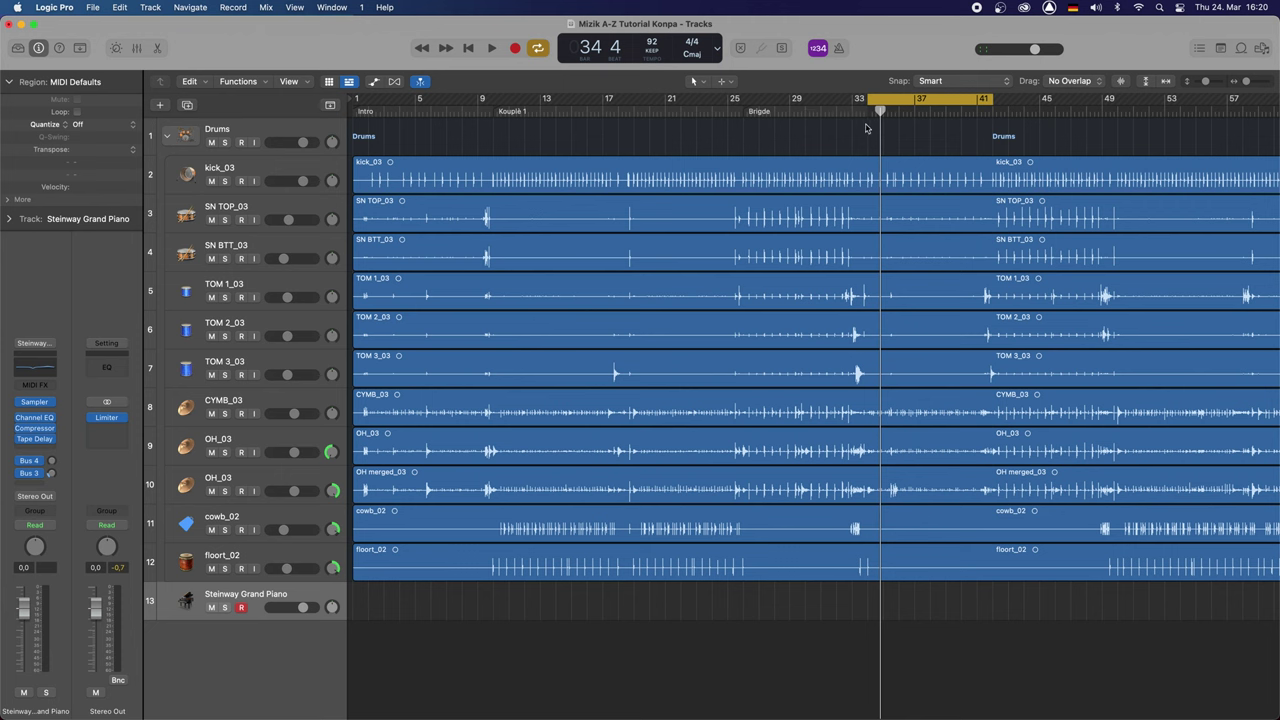
scroll(866, 128, "right", 5)
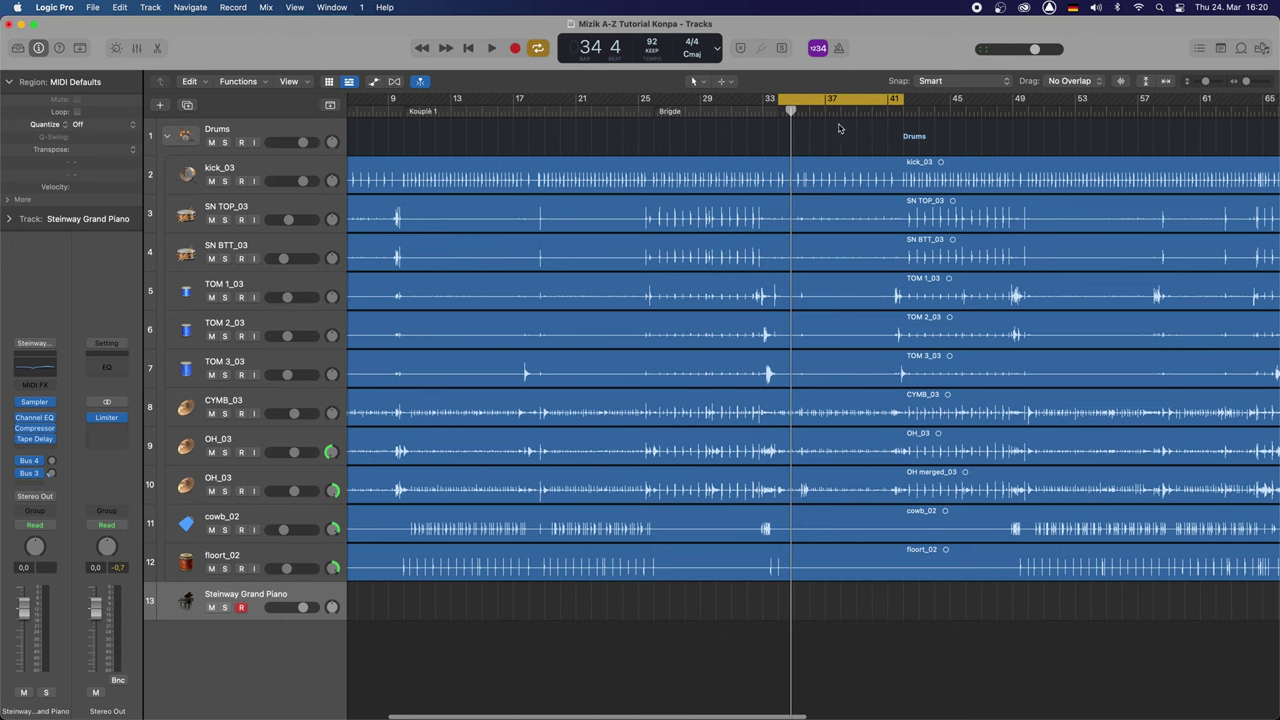
key("space")
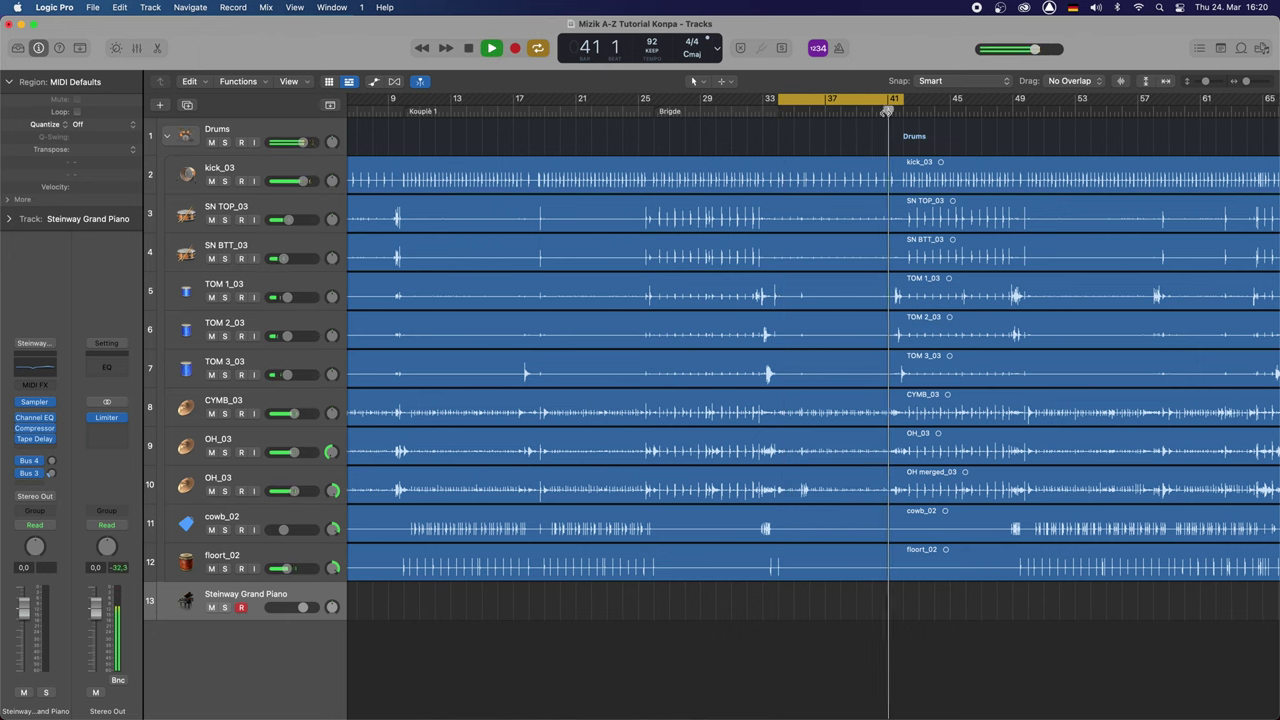
left_click(867, 104)
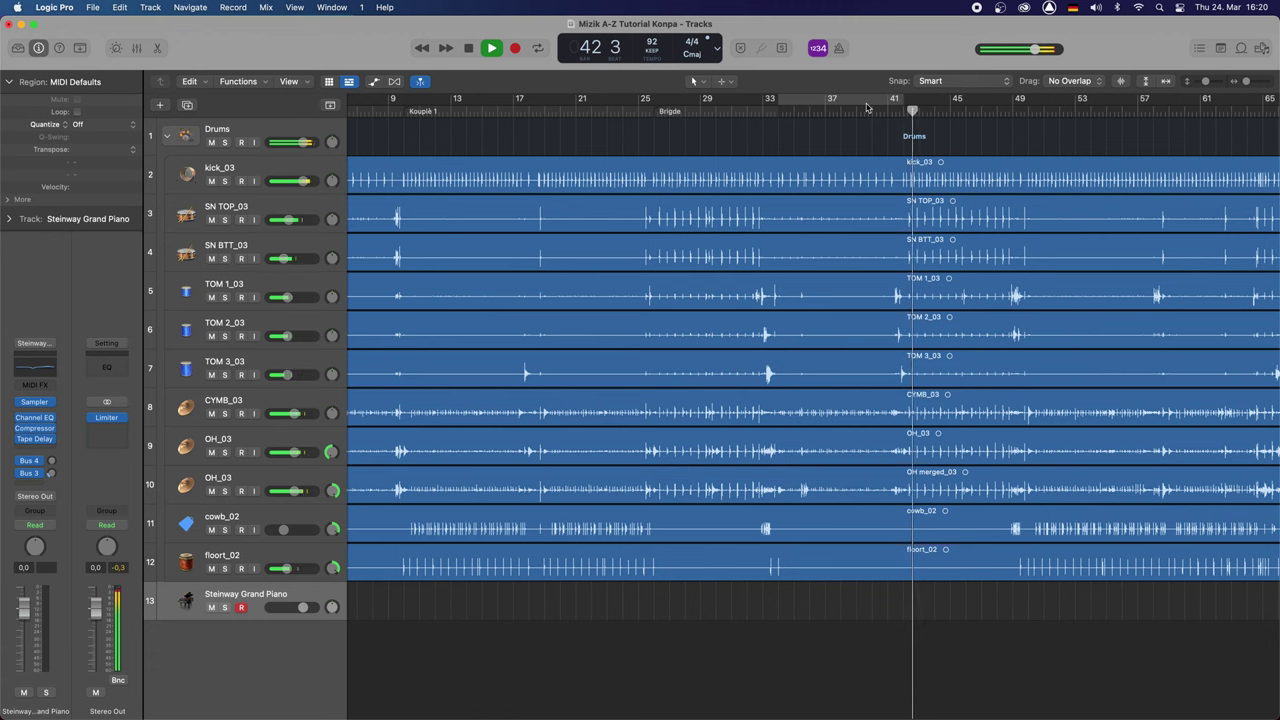
key("space")
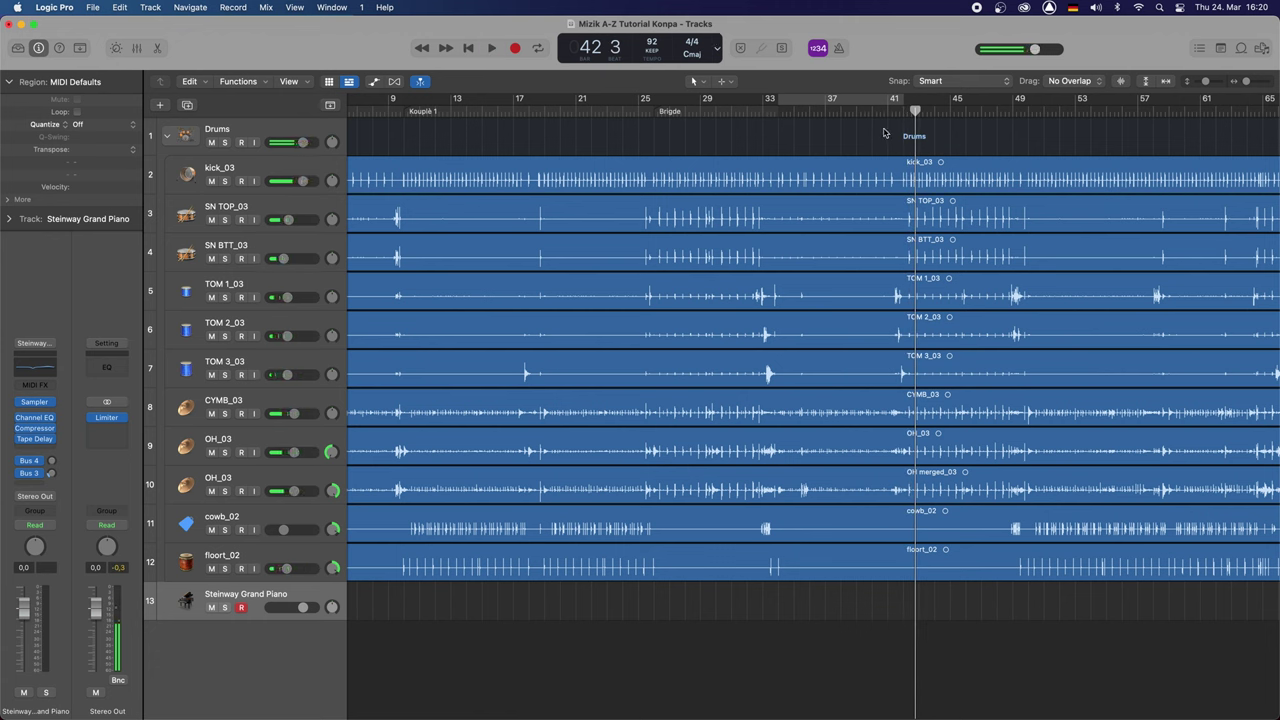
Create a marker from the cycle range covering bars 34 to 42 and name it "Intro".
left_click(852, 102)
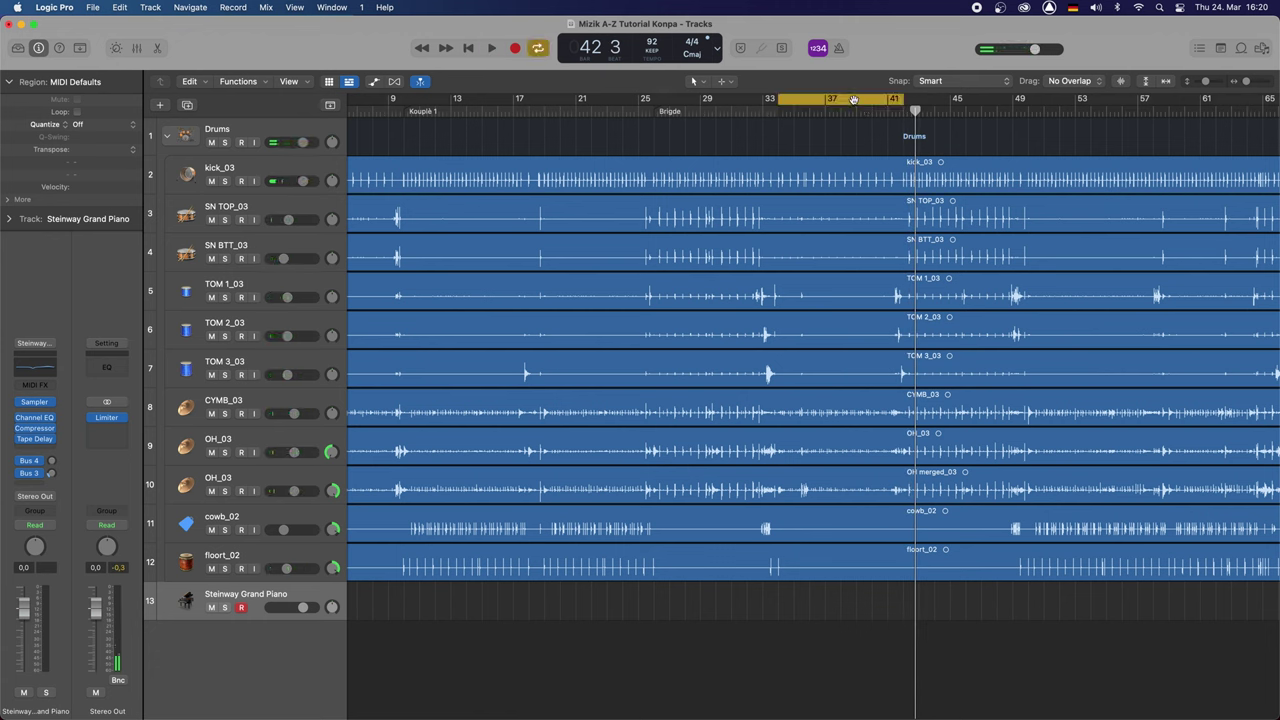
left_click_drag(842, 101, 839, 112)
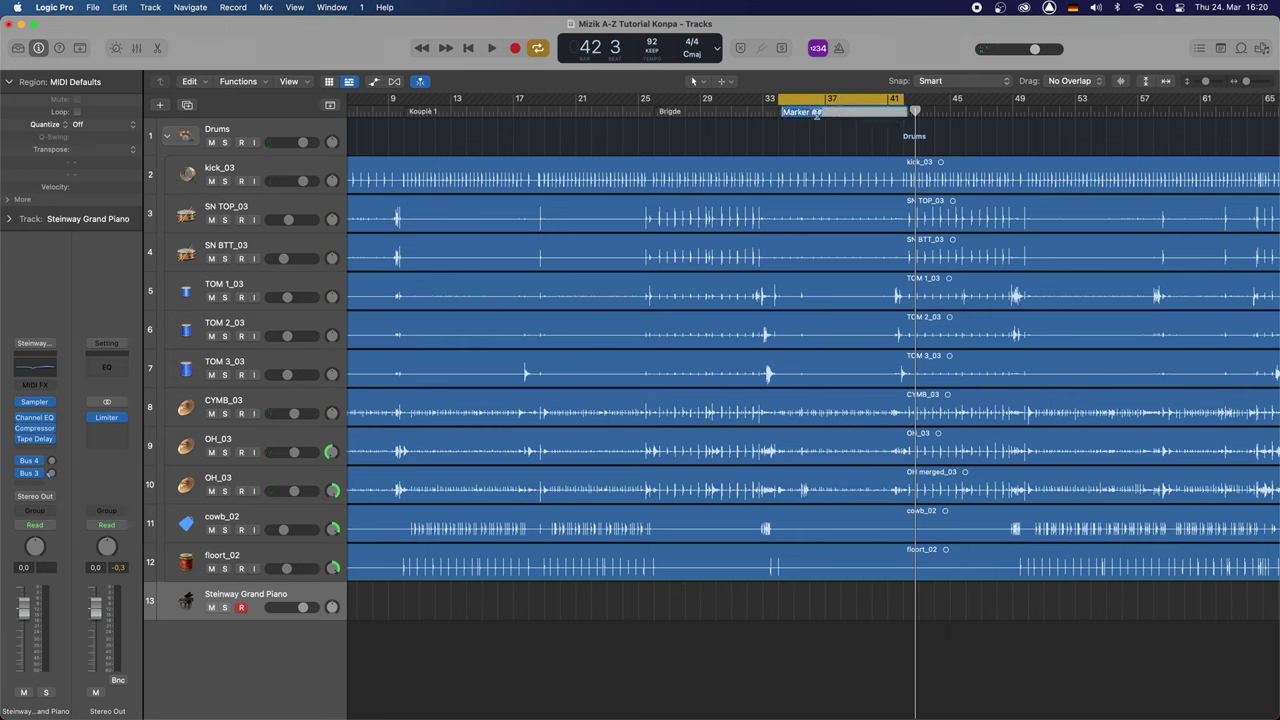
type("Intro")
key("Escape")
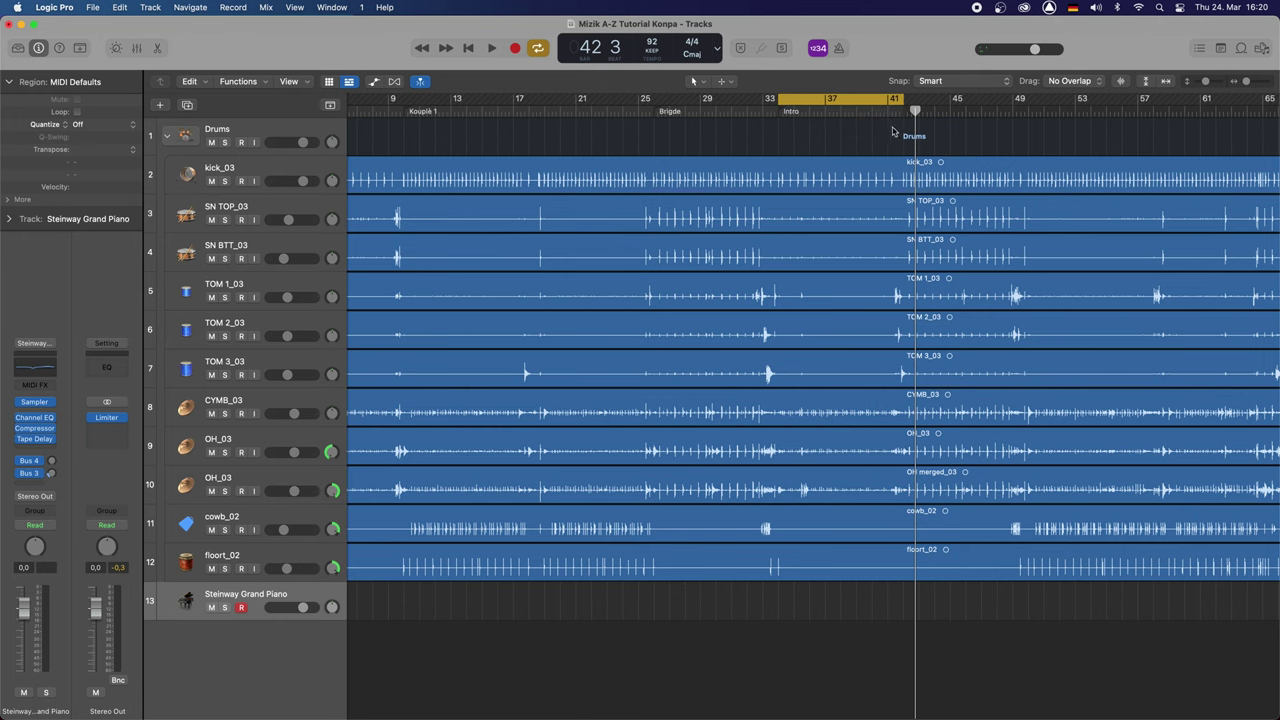
Turn cycling off and play the transition at the end of the second Intro marker, around bar 42.
scroll(874, 136, "right", 1)
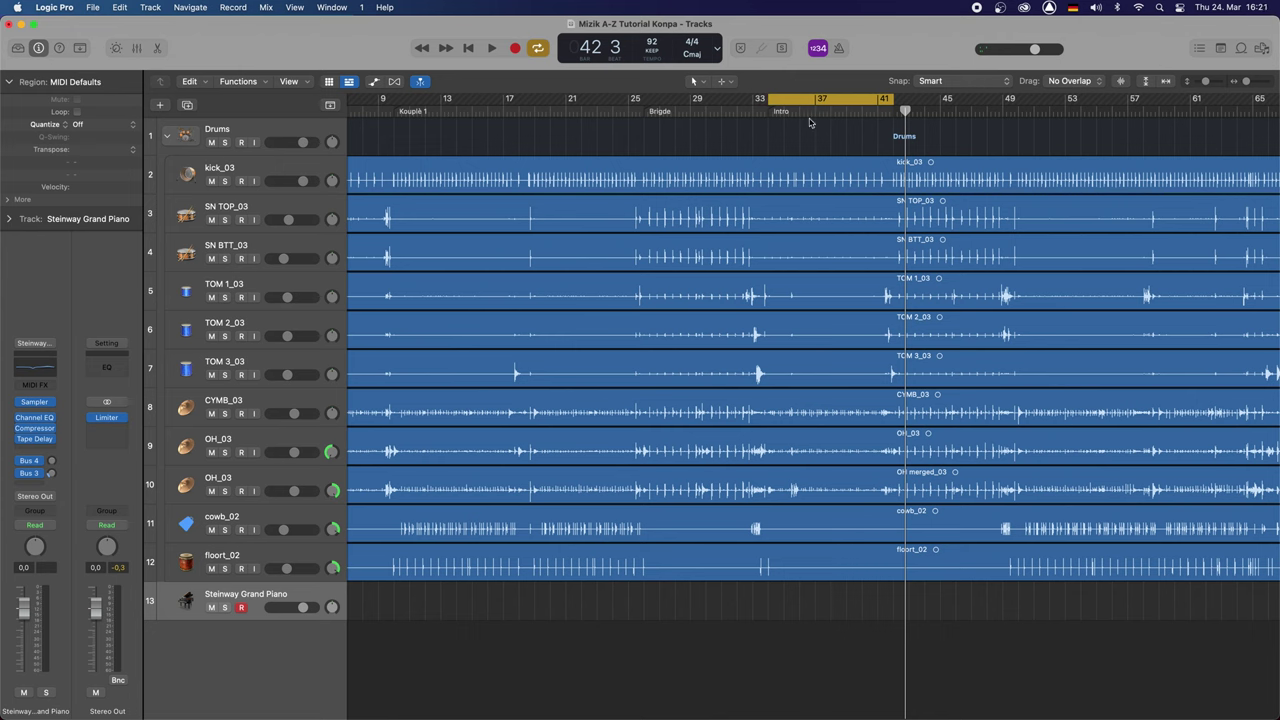
left_click(860, 101)
double_click(877, 111)
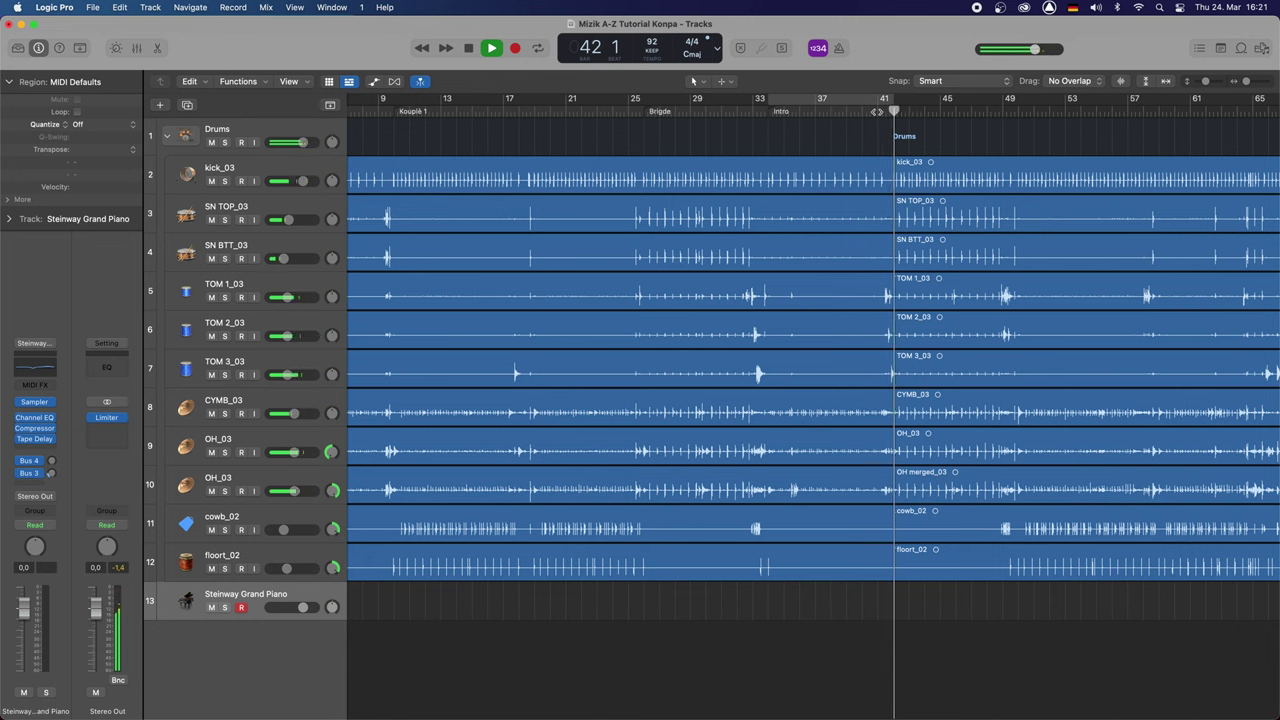
key("space")
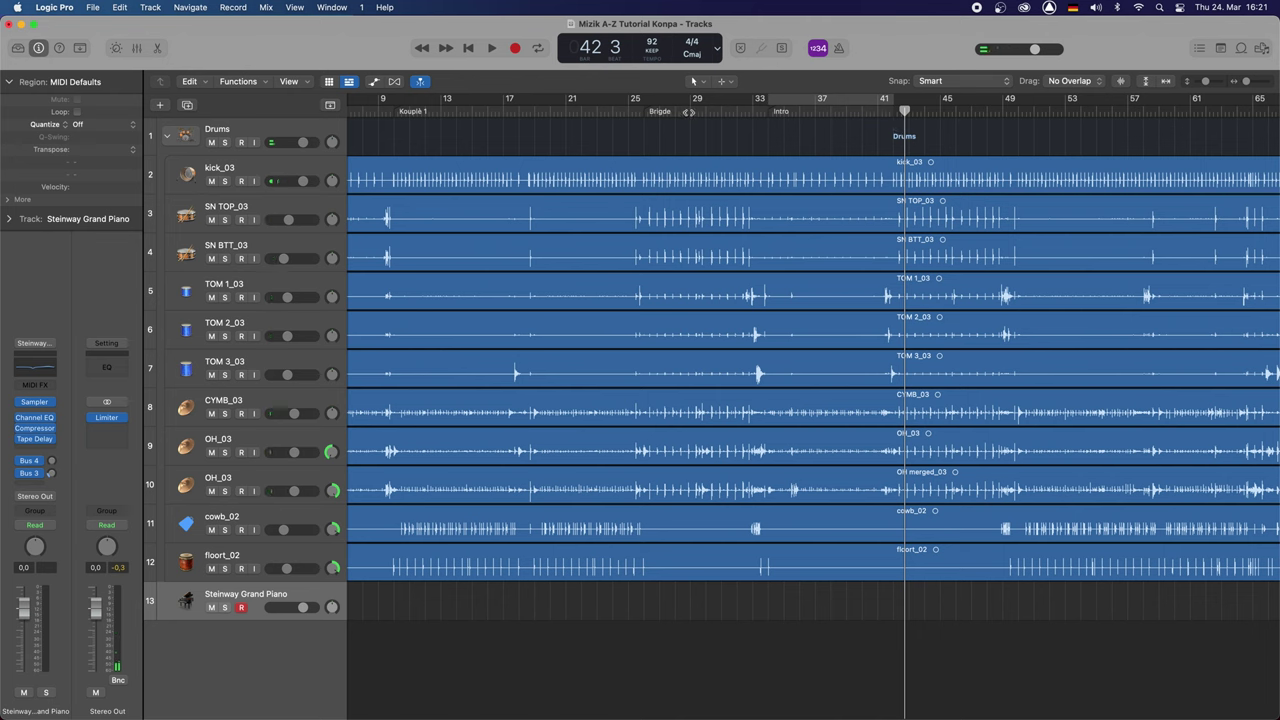
Move the cycle range to bars 42 to 50 and create a marker from it named "Brigde 2".
left_click(844, 101)
mouse_move(829, 97)
left_mouse_down()
mouse_move(953, 103)
mouse_move(937, 108)
left_mouse_up()
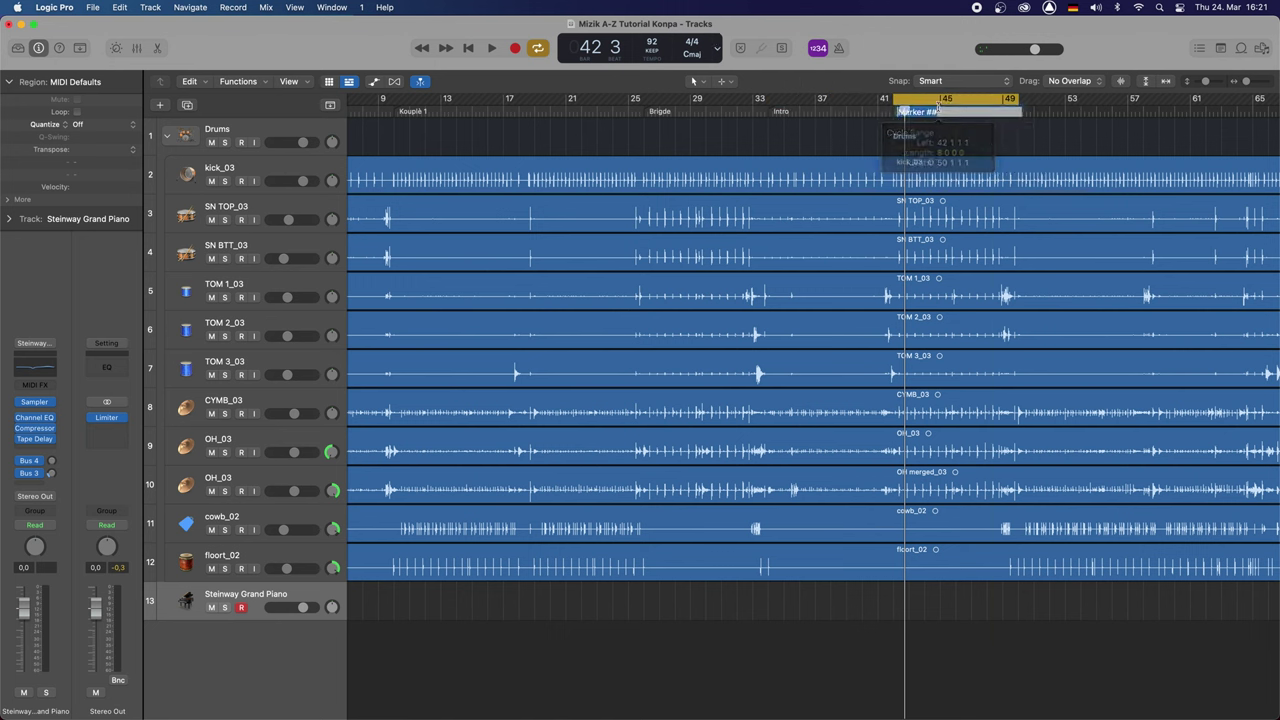
double_click(937, 106)
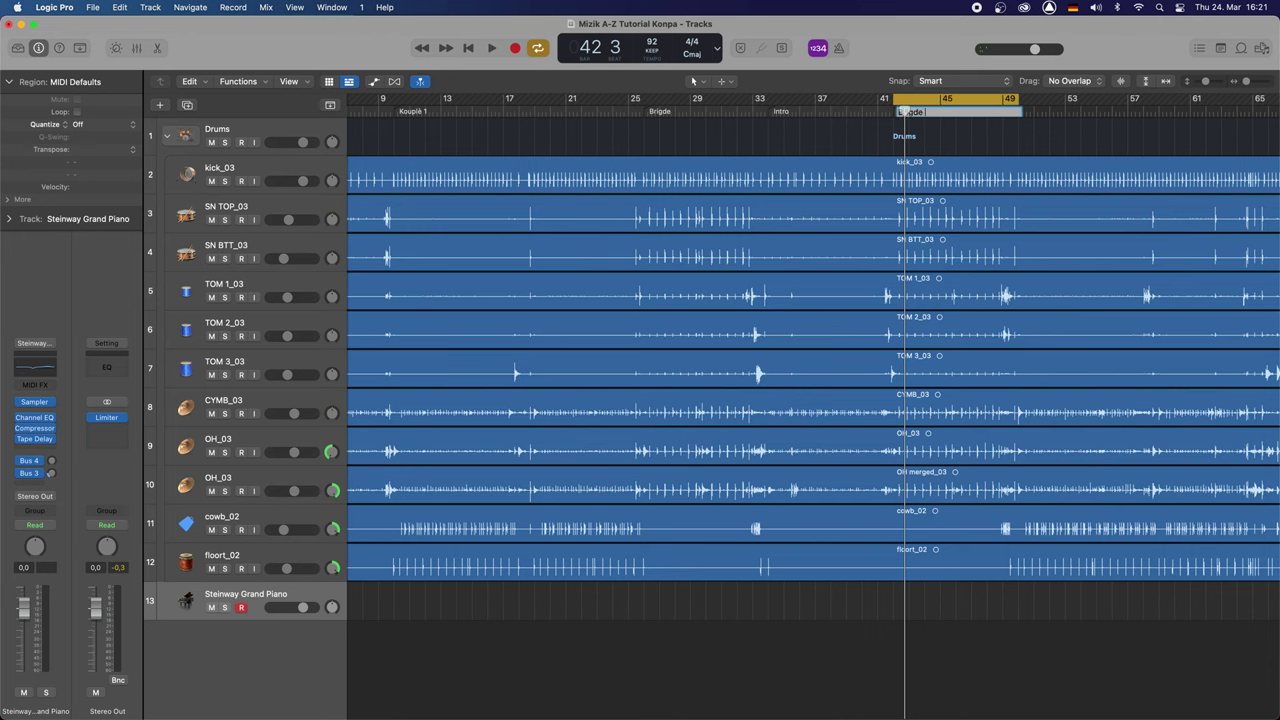
type("Bridge 2")
key("Return")
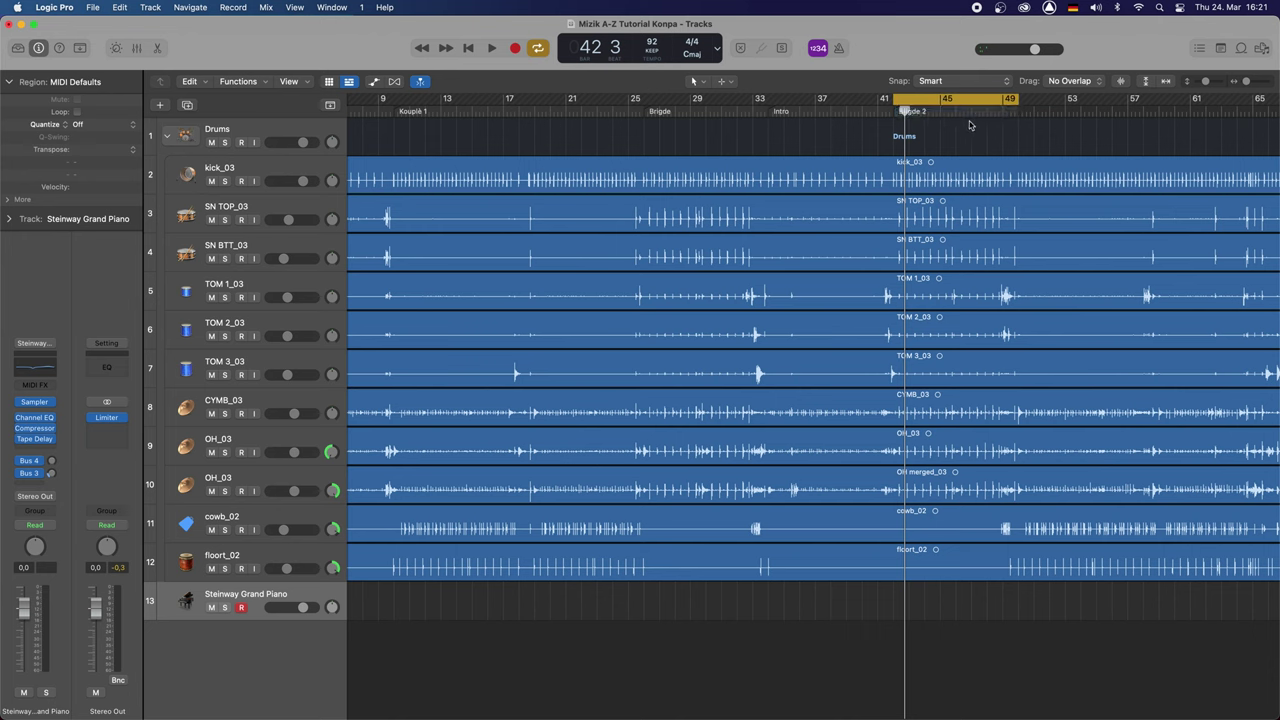
Turn cycling off and play the transition at the end of the Brigde 2 marker, from about bar 48.
scroll(976, 131, "right", 2)
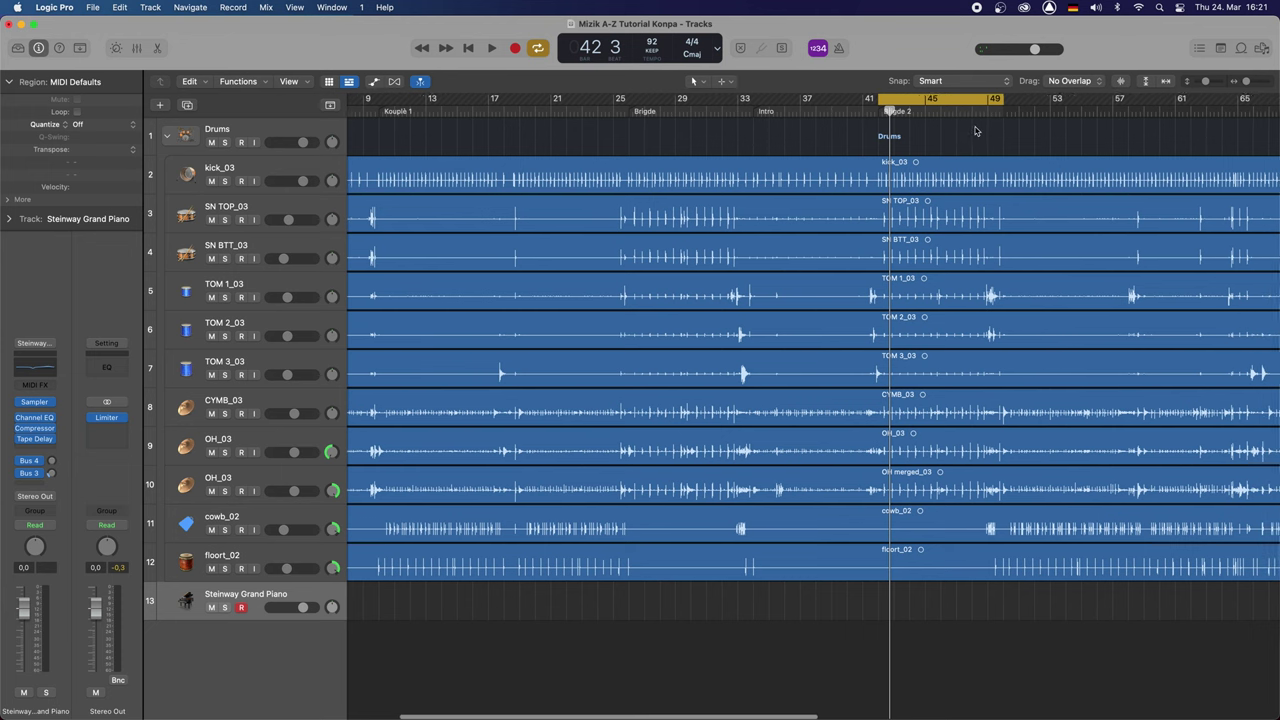
left_click(963, 112)
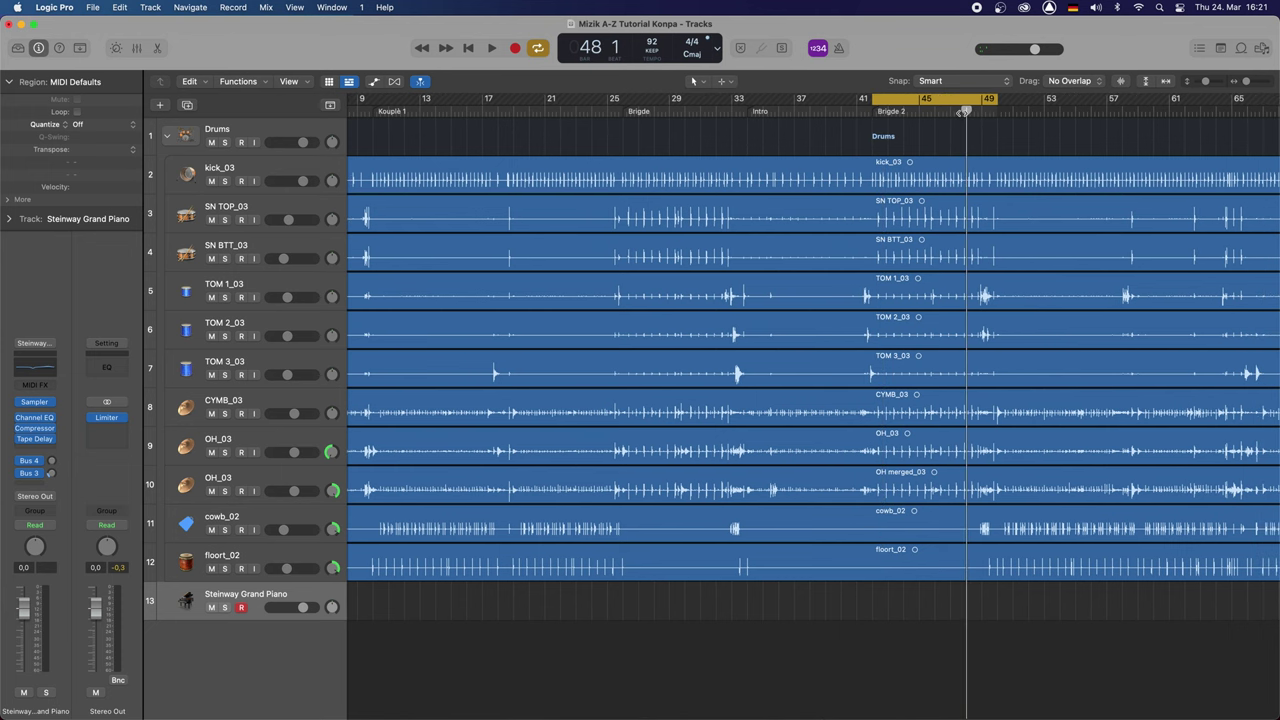
key("space")
key("c")
left_click(963, 112)
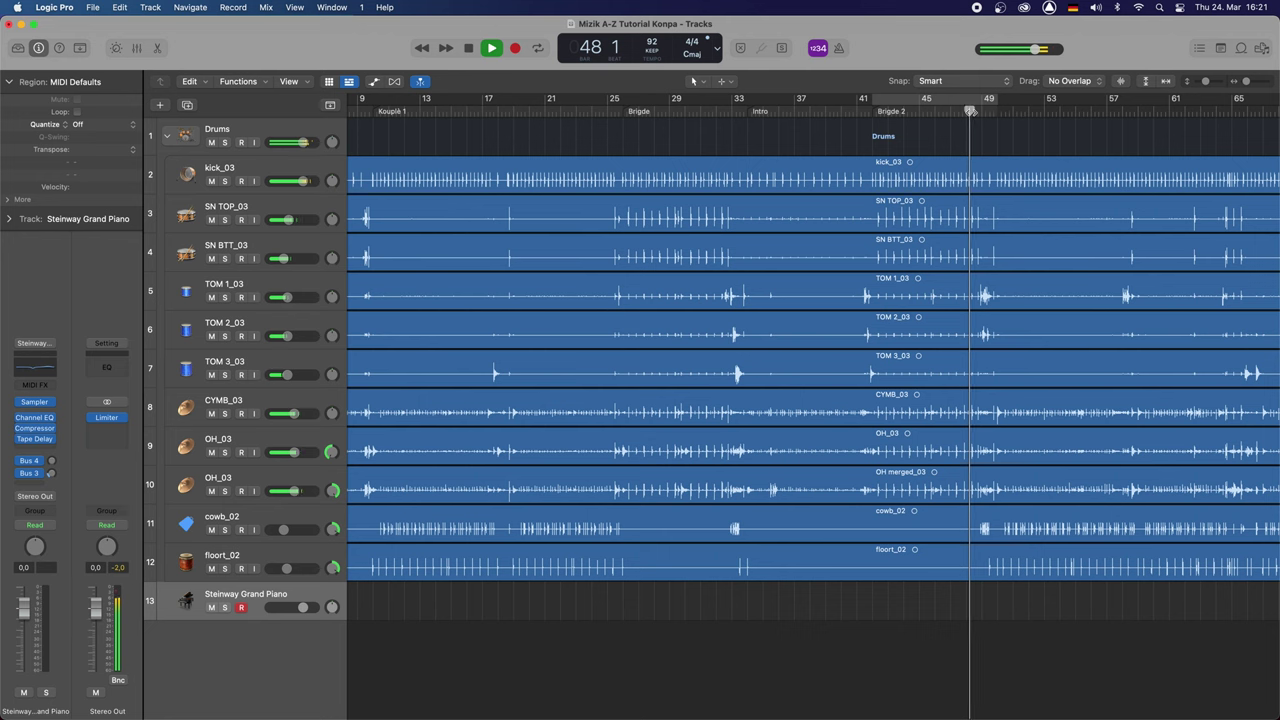
scroll(995, 140, "right", 4)
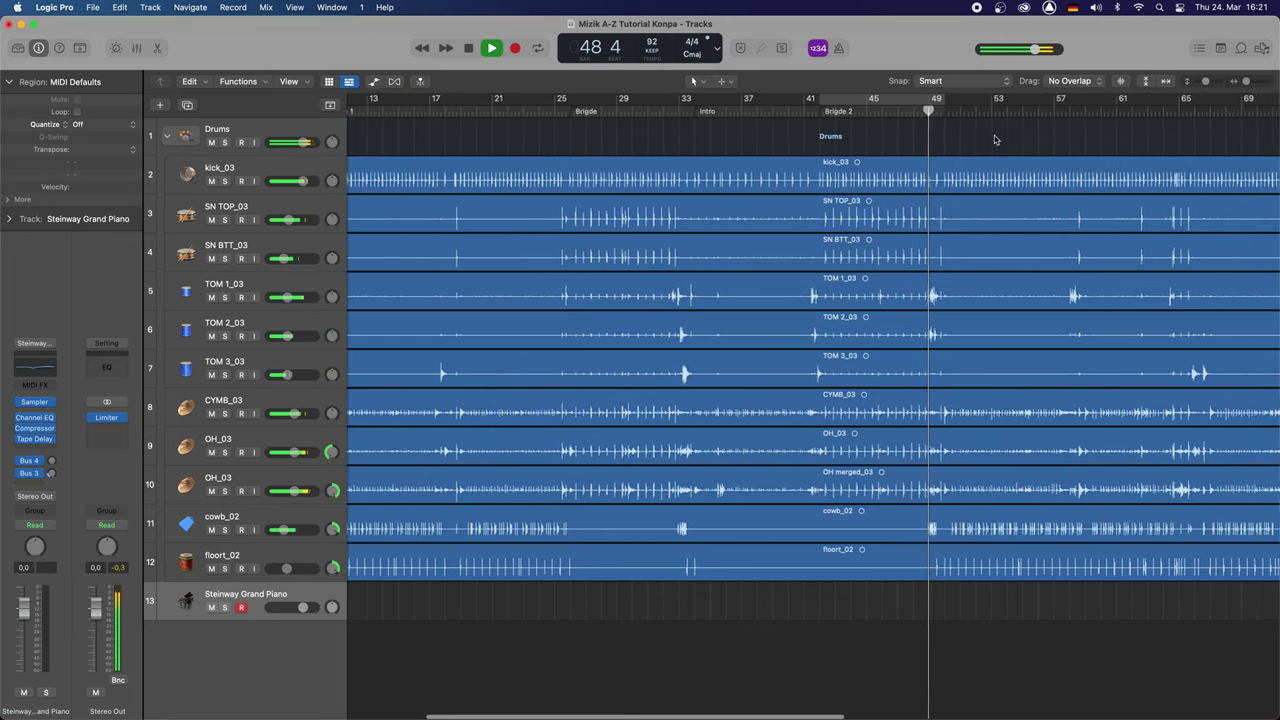
scroll(995, 140, "right", 5)
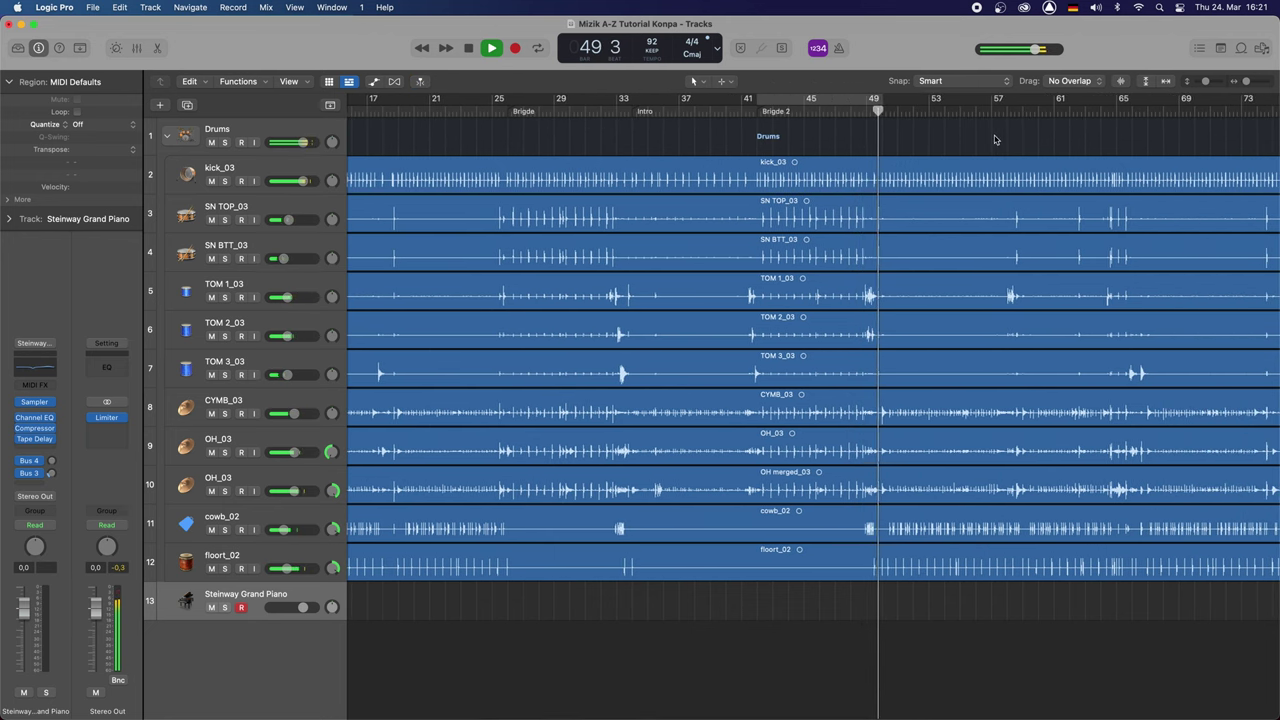
key("space")
Move the cycle range to bars 50 to 58 and create a marker from it named "Kouplè 2".
left_click_drag(838, 110, 936, 103)
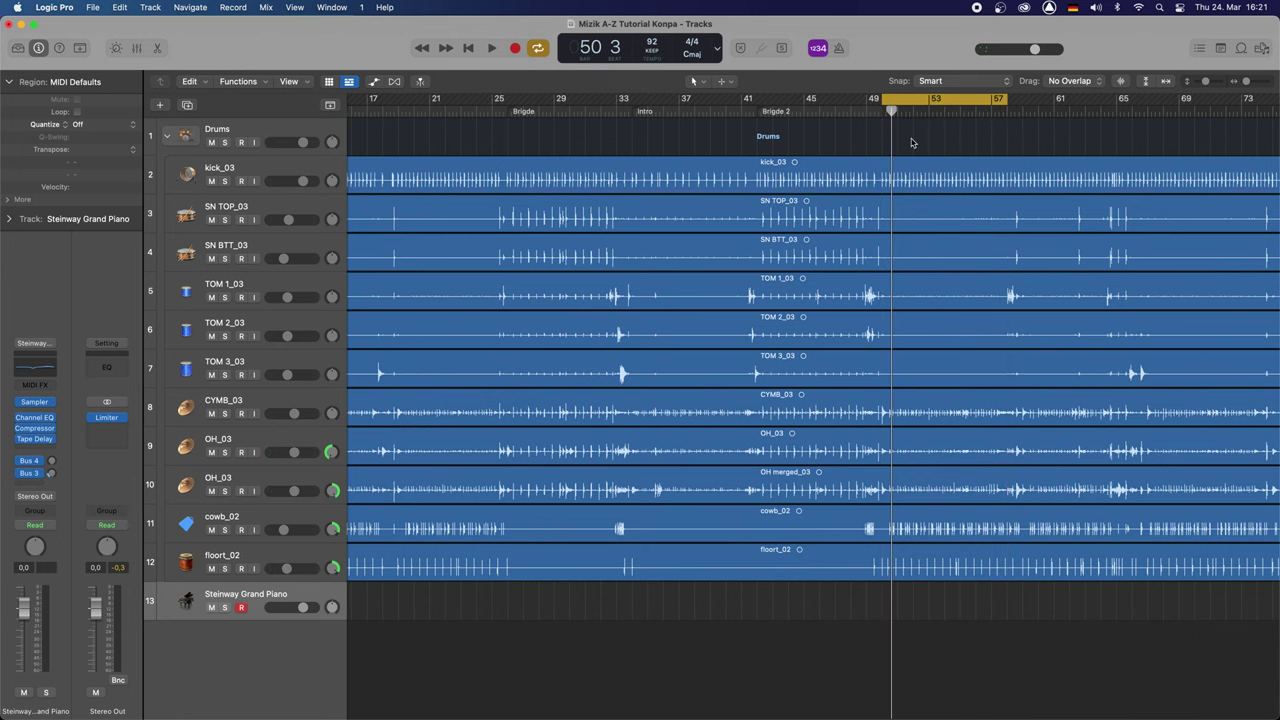
scroll(911, 143, "right", 3)
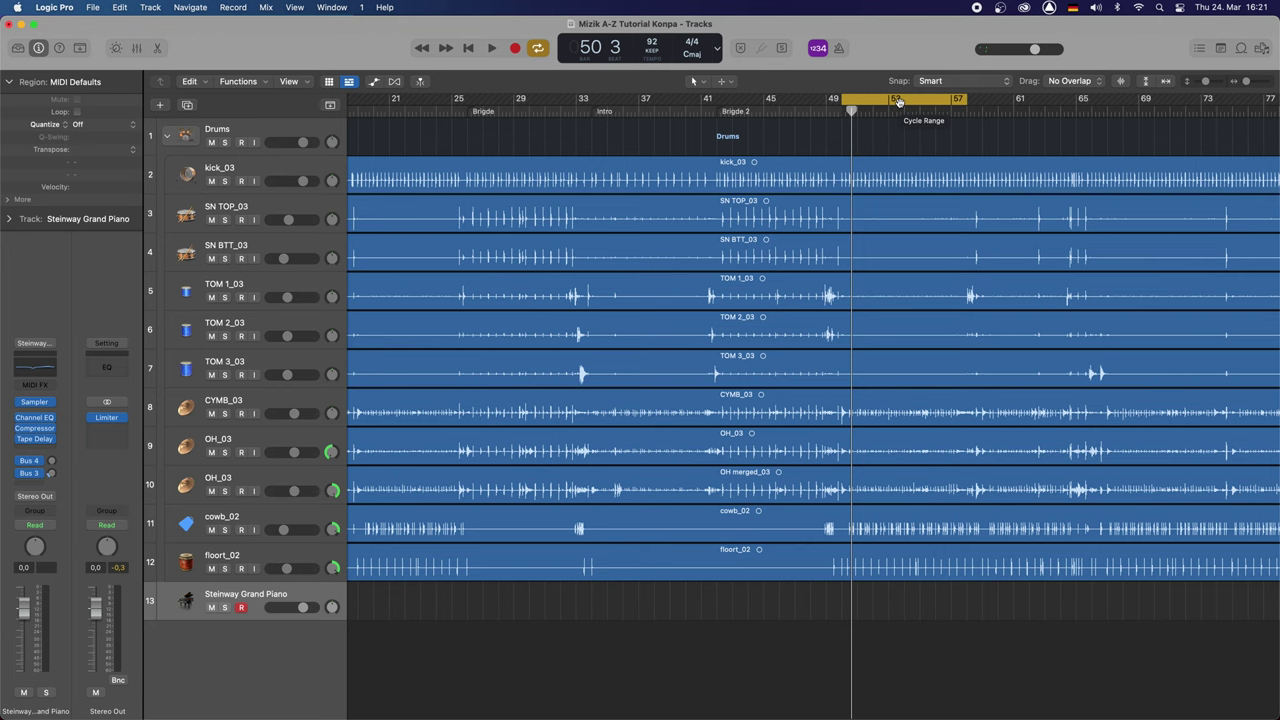
left_click_drag(898, 102, 900, 111)
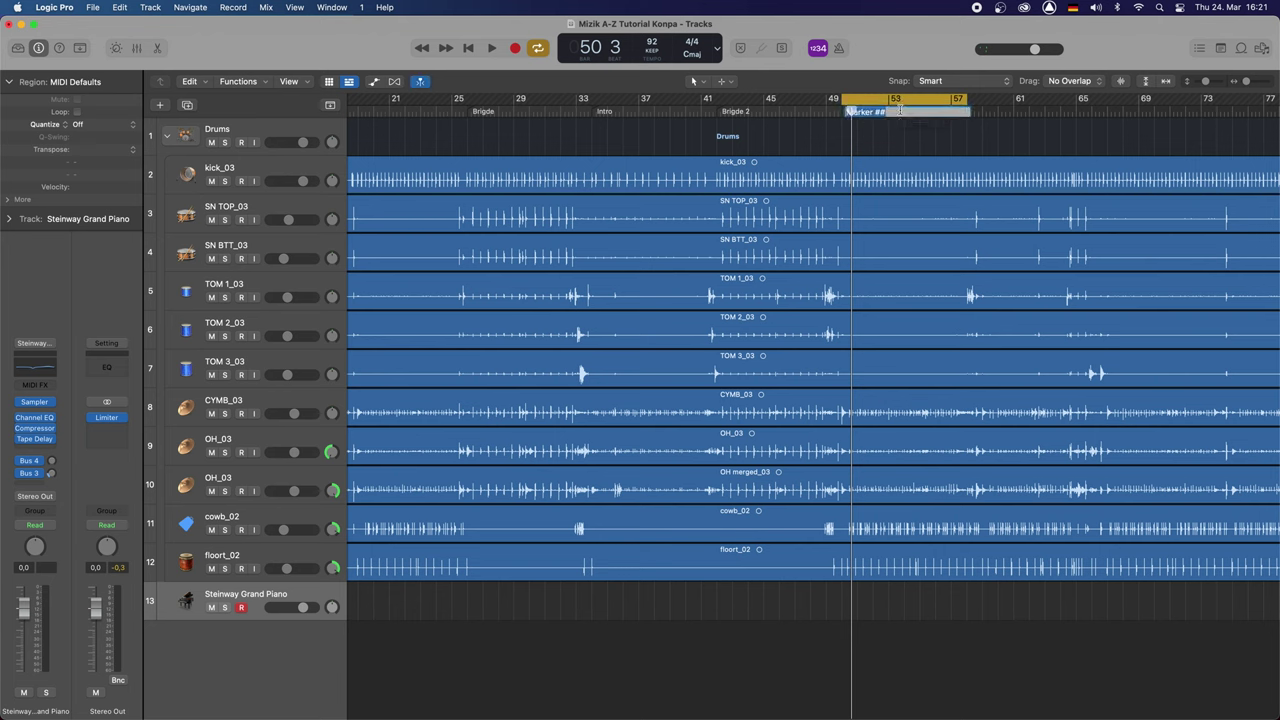
type("Couple 1")
key("Return")
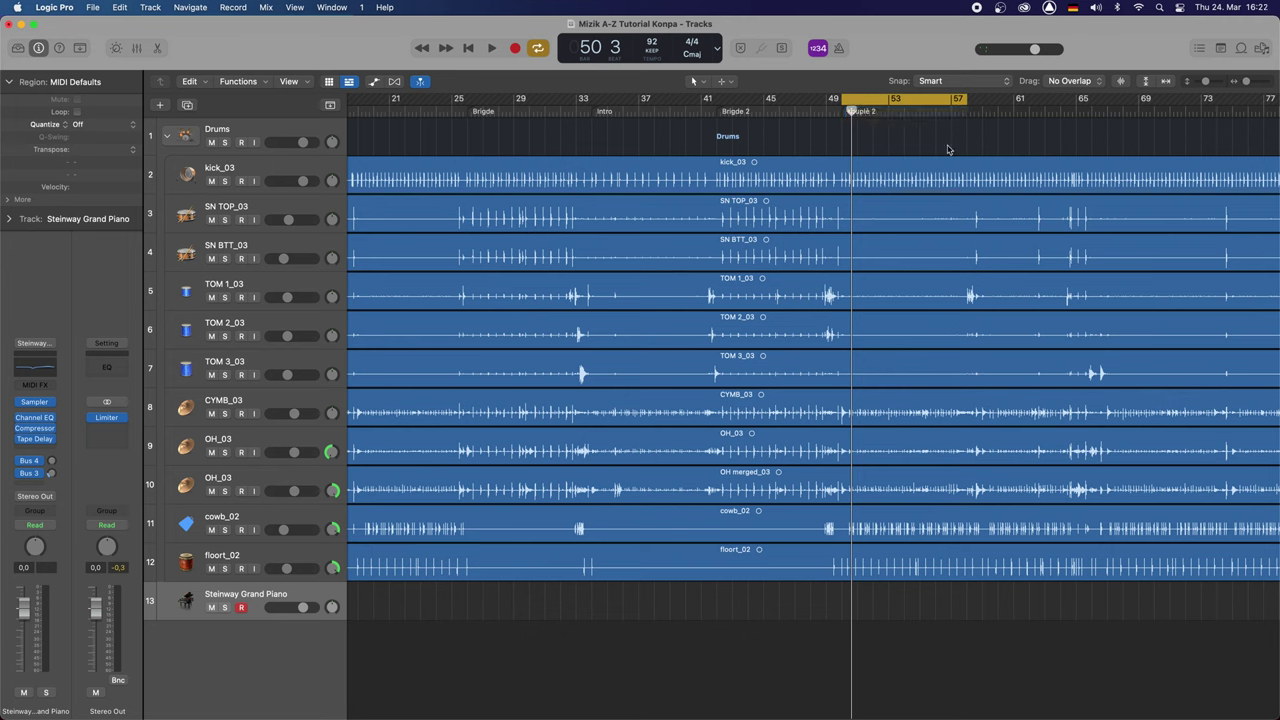
Turn cycling off and play the drums at the end of the Kouplè 2 marker, around bar 58.
scroll(948, 149, "right", 5)
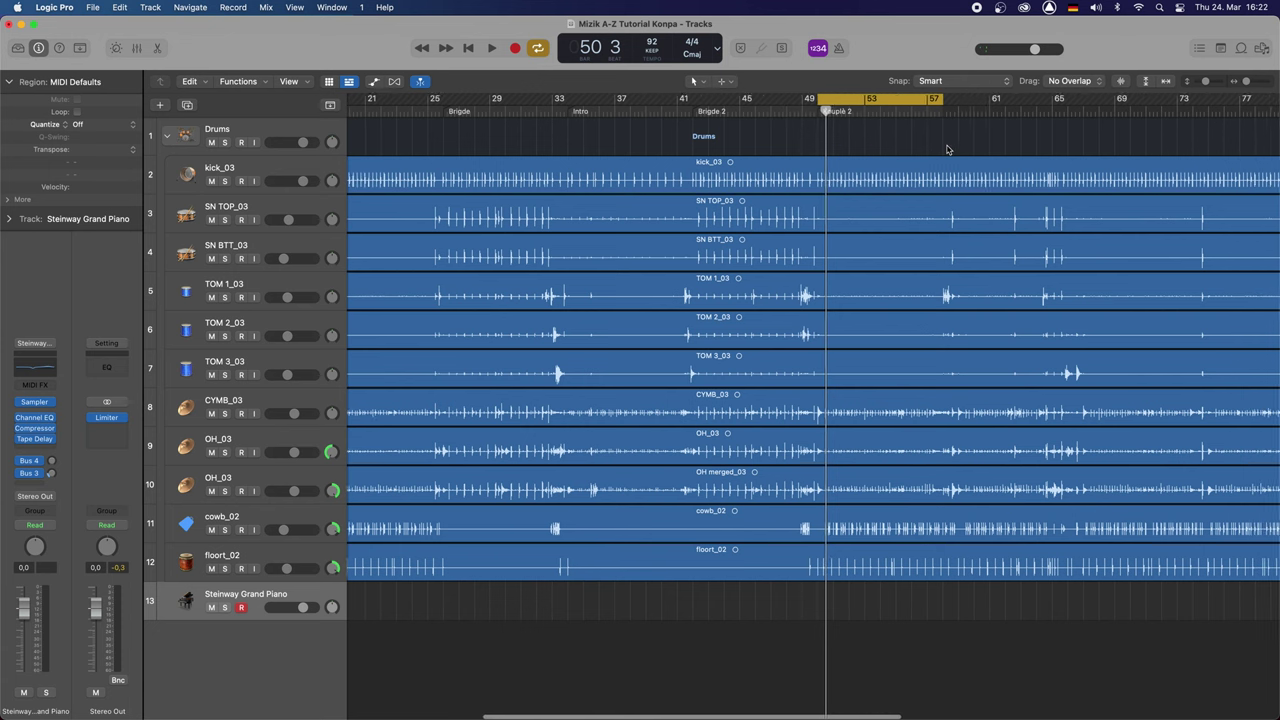
scroll(948, 149, "up", 3)
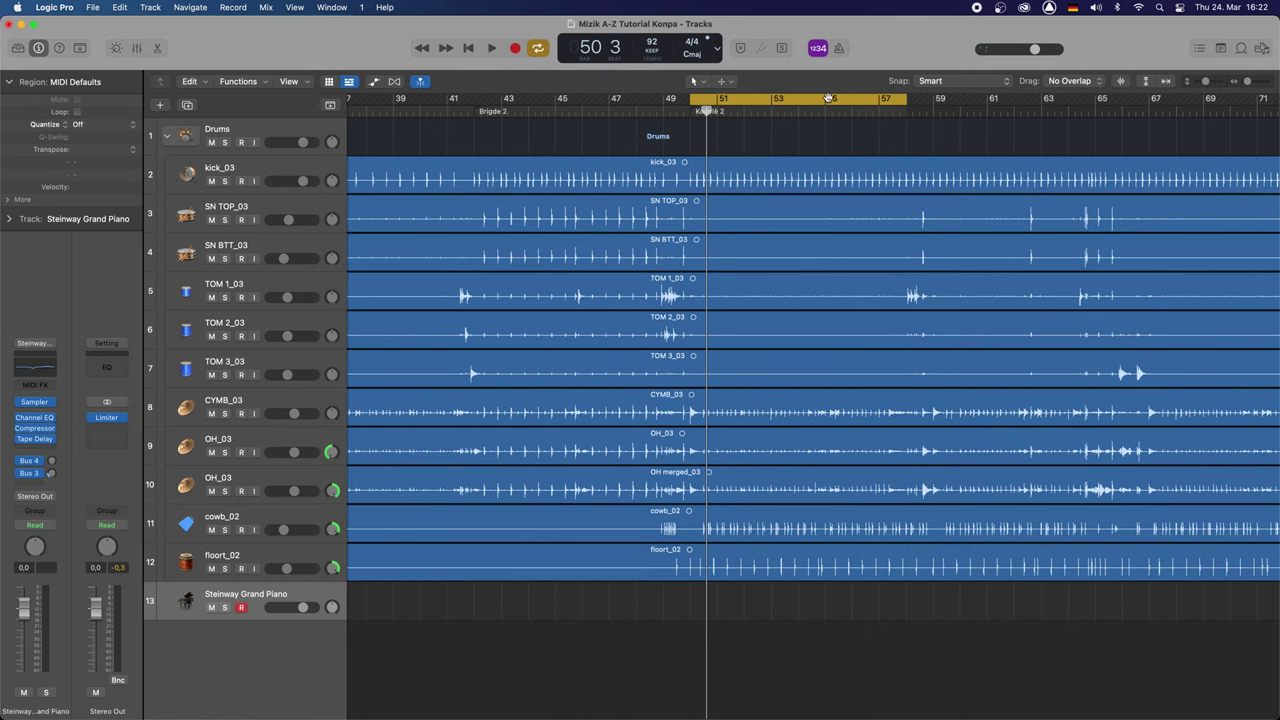
left_click(807, 100)
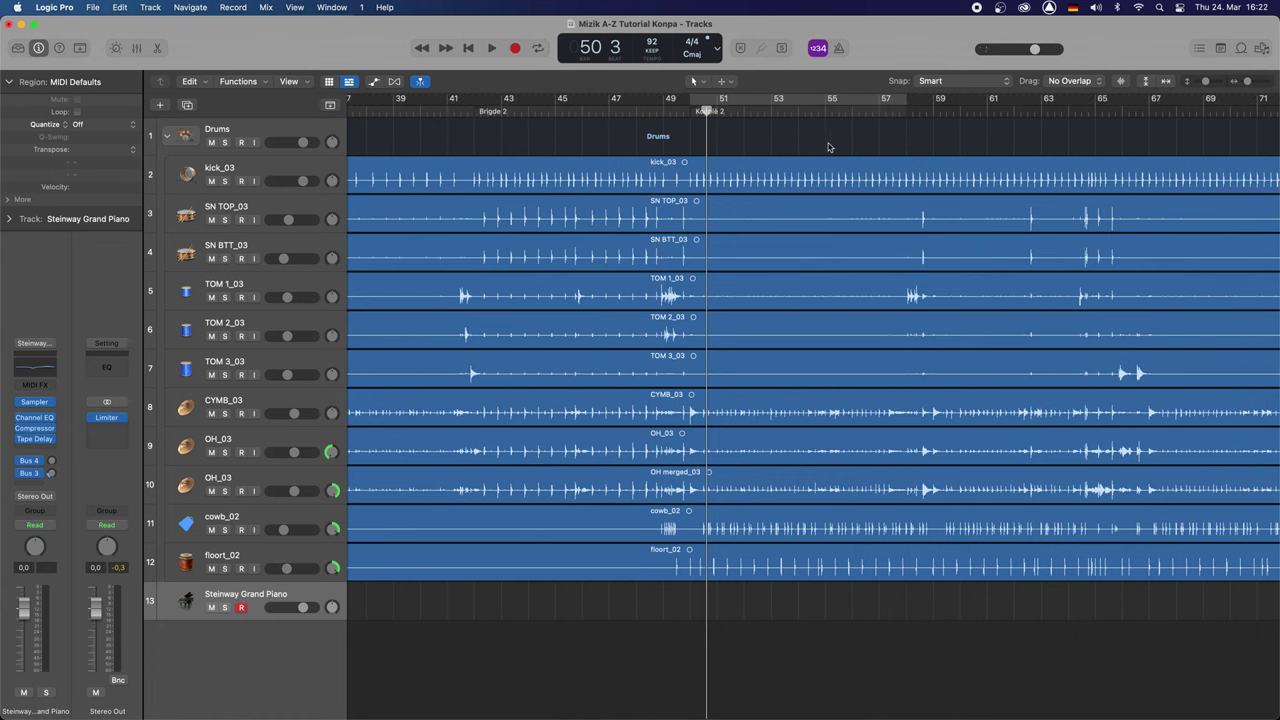
scroll(828, 145, "left", 15)
scroll(828, 145, "down", 8)
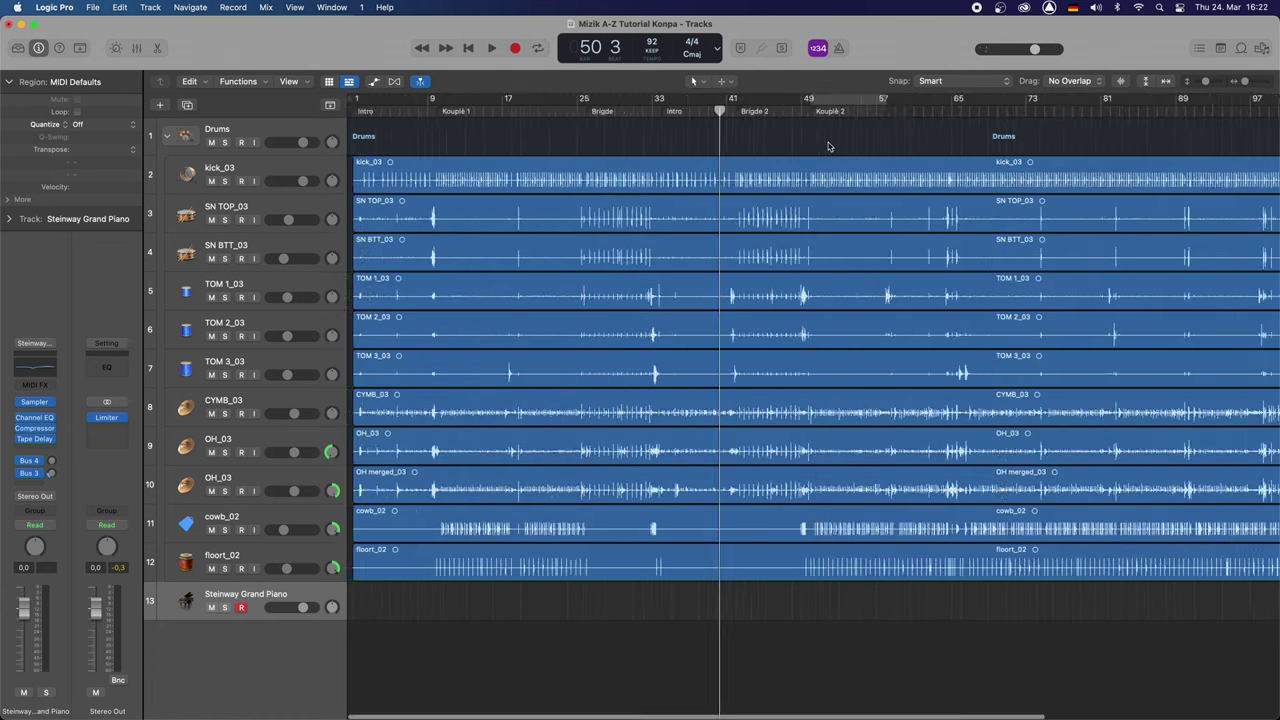
scroll(464, 114, "right", 1)
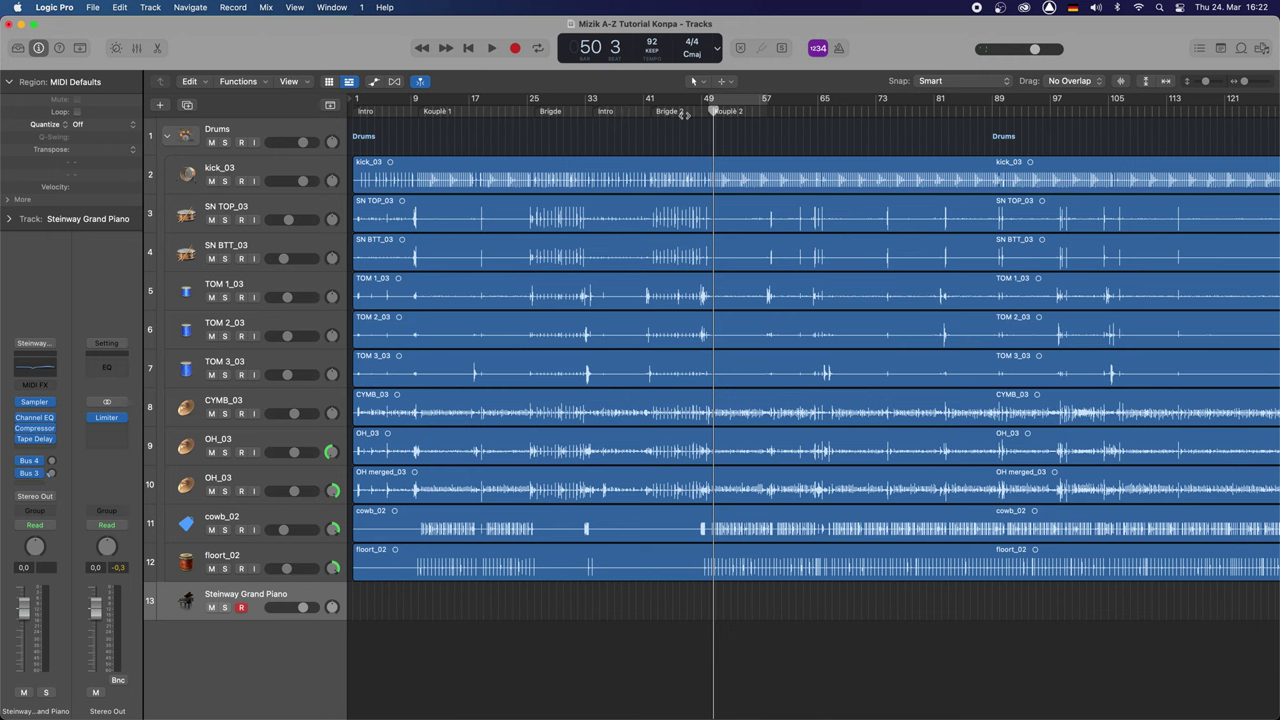
left_click(760, 112)
key("space")
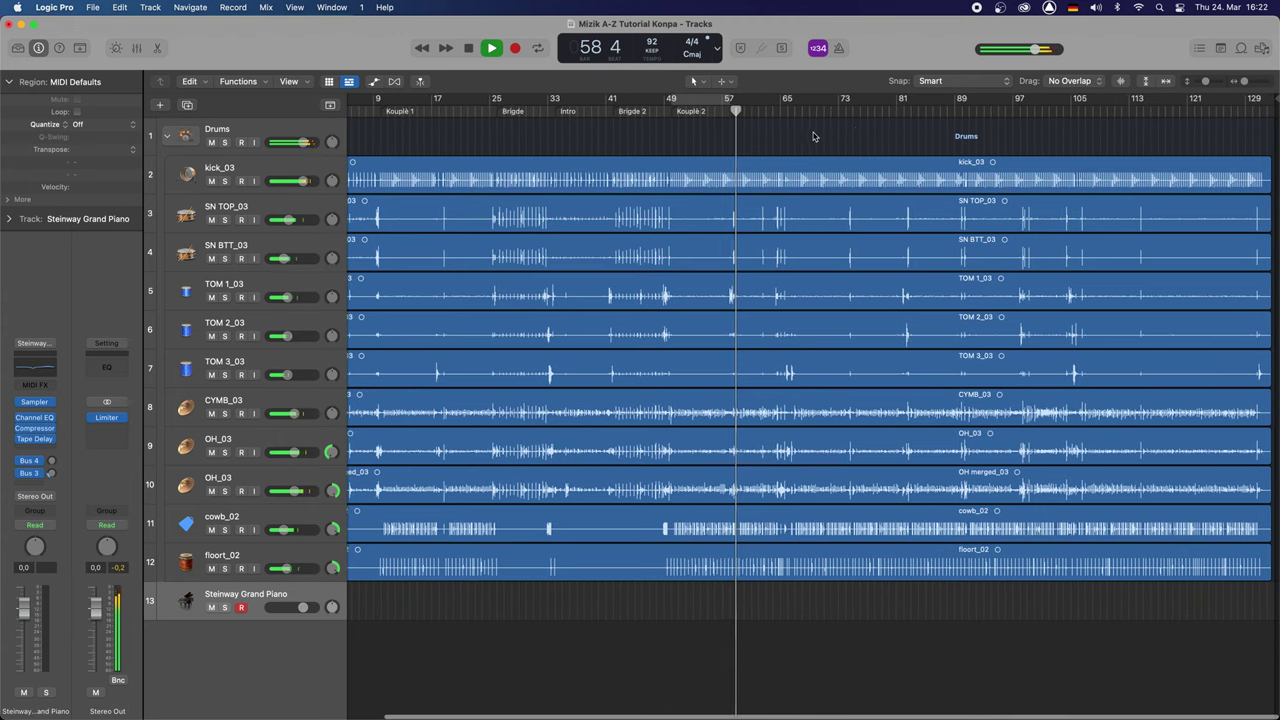
key("space")
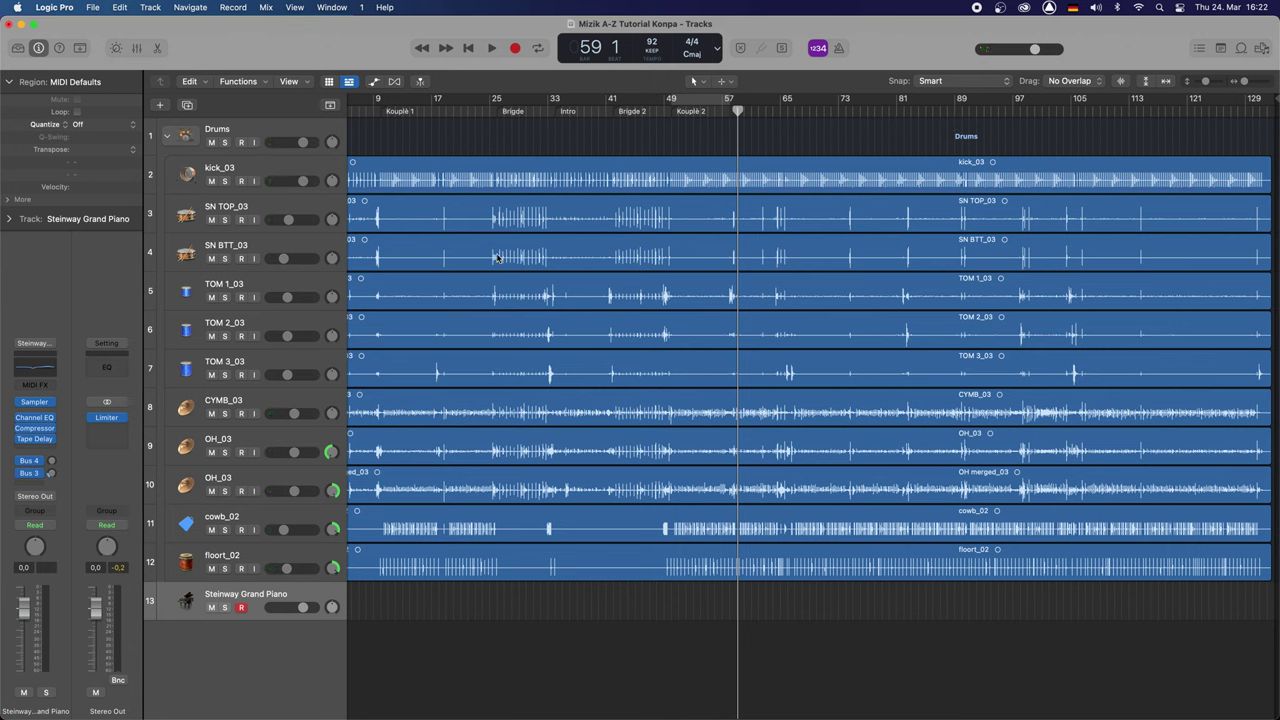
scroll(520, 230, "left", 1)
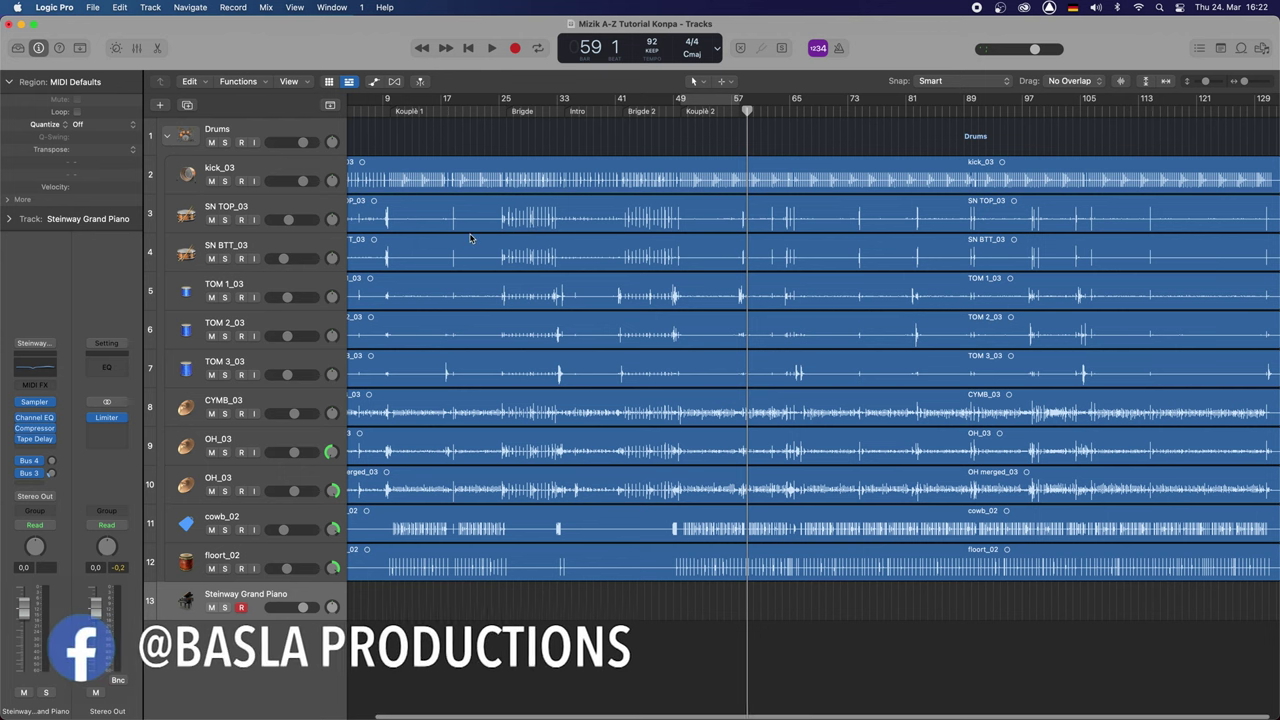
scroll(470, 238, "left", 1)
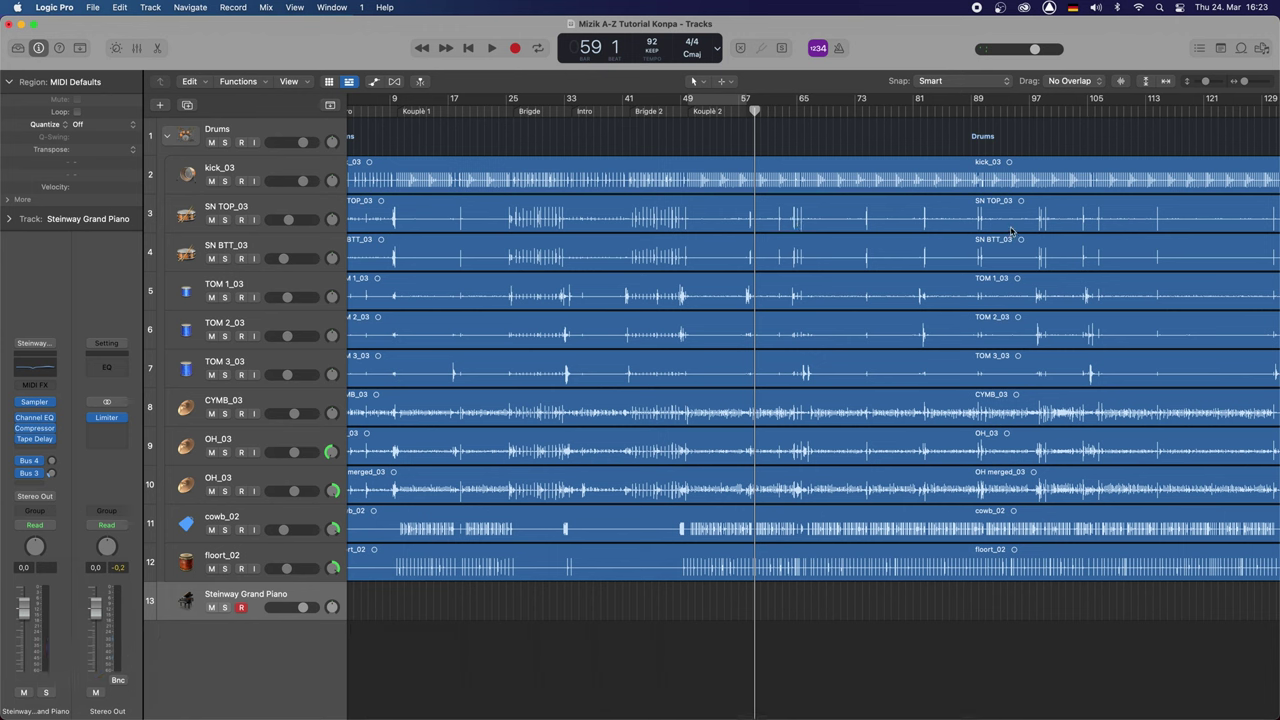
scroll(927, 220, "right", 2)
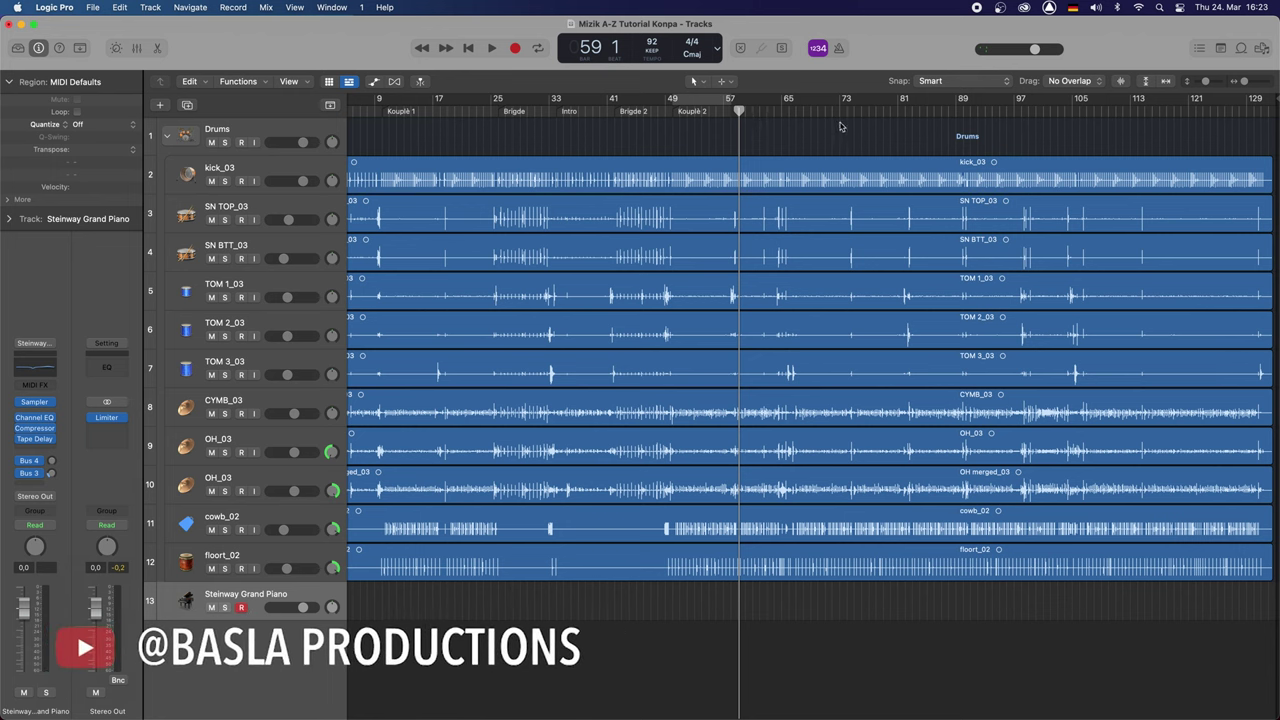
scroll(745, 137, "left", 2)
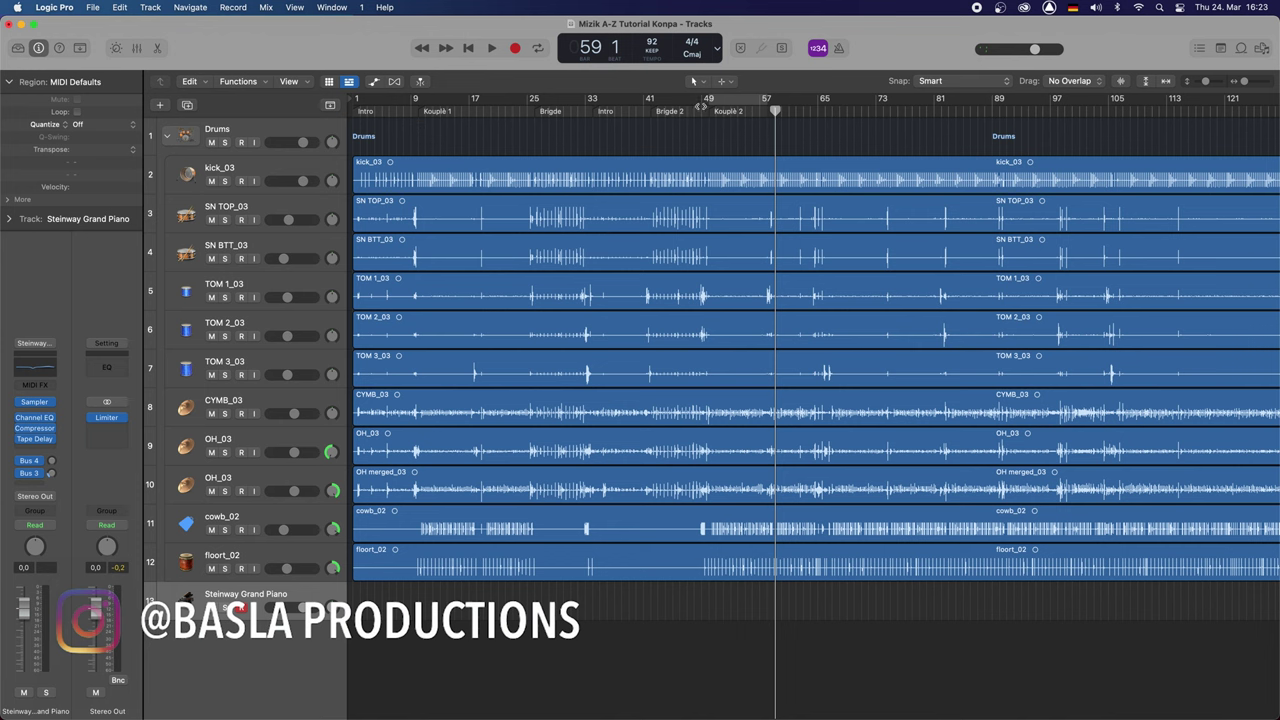
Move the cycle range onto the first Intro section at the song's start and play it.
left_click(735, 100)
left_click_drag(735, 100, 421, 102)
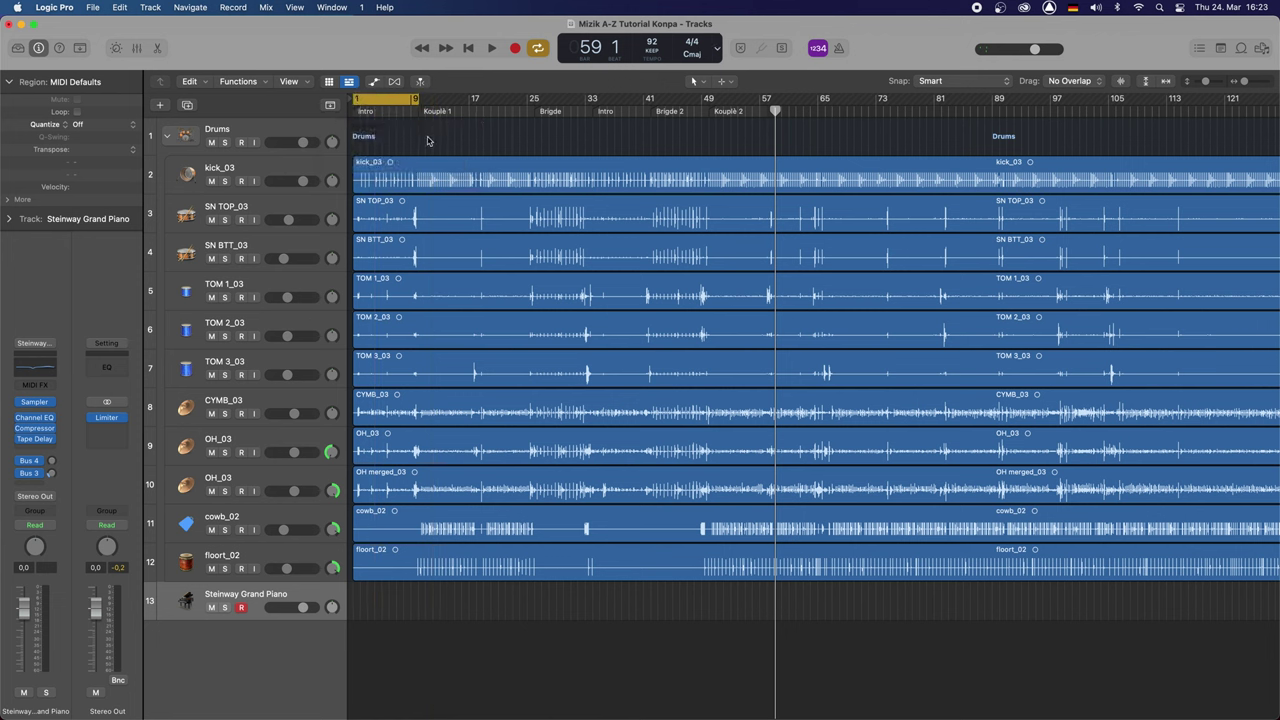
key("space")
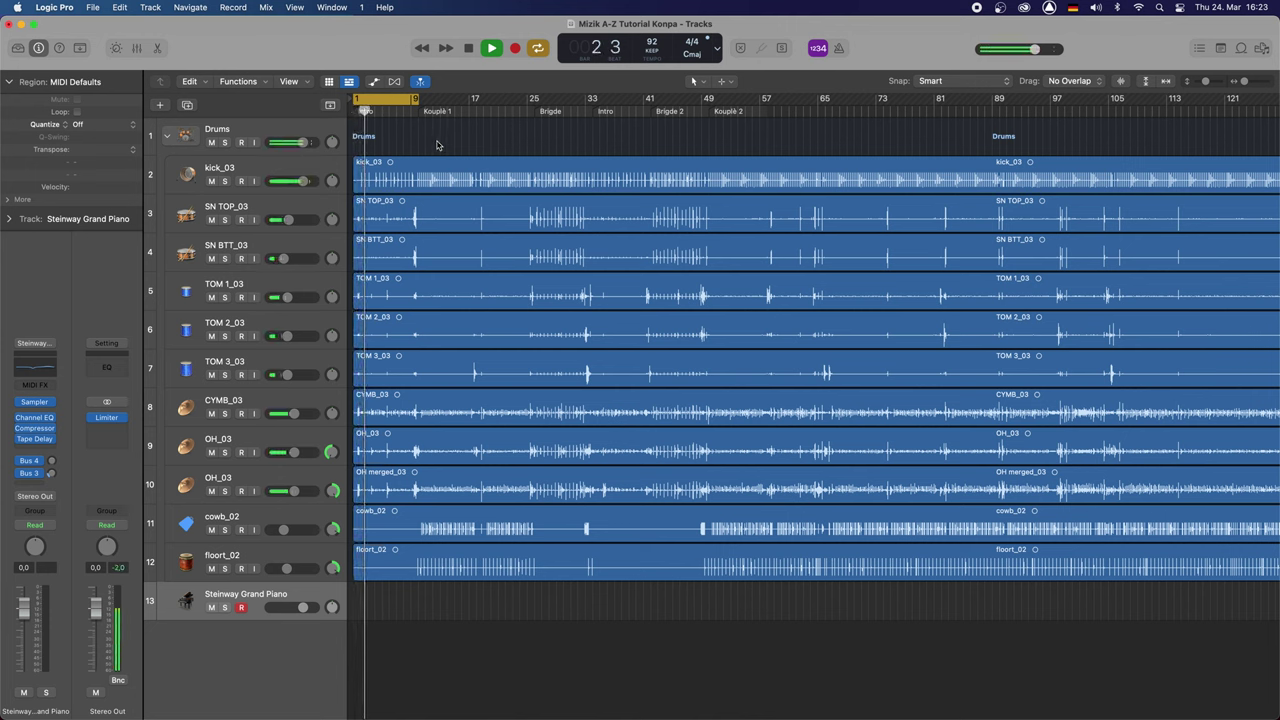
key("space")
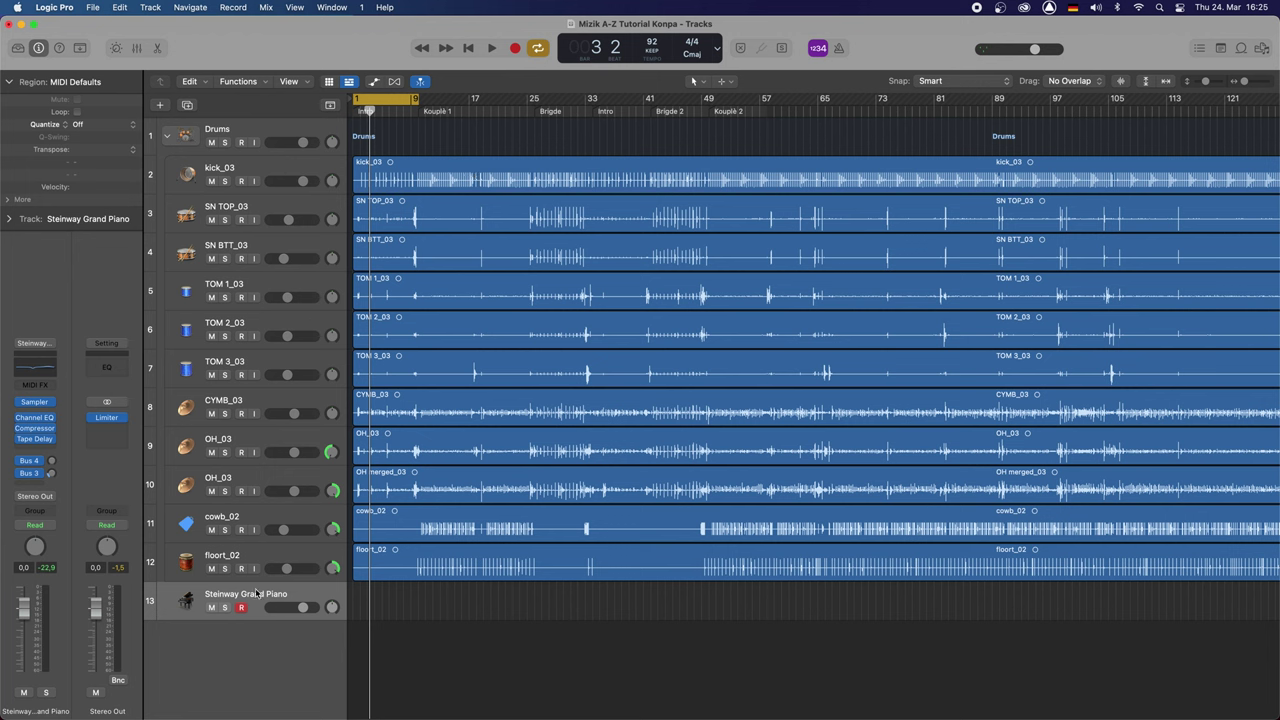
Switch to EZkeys to view its Grand Piano keyboard and close its window again.
left_click(192, 696)
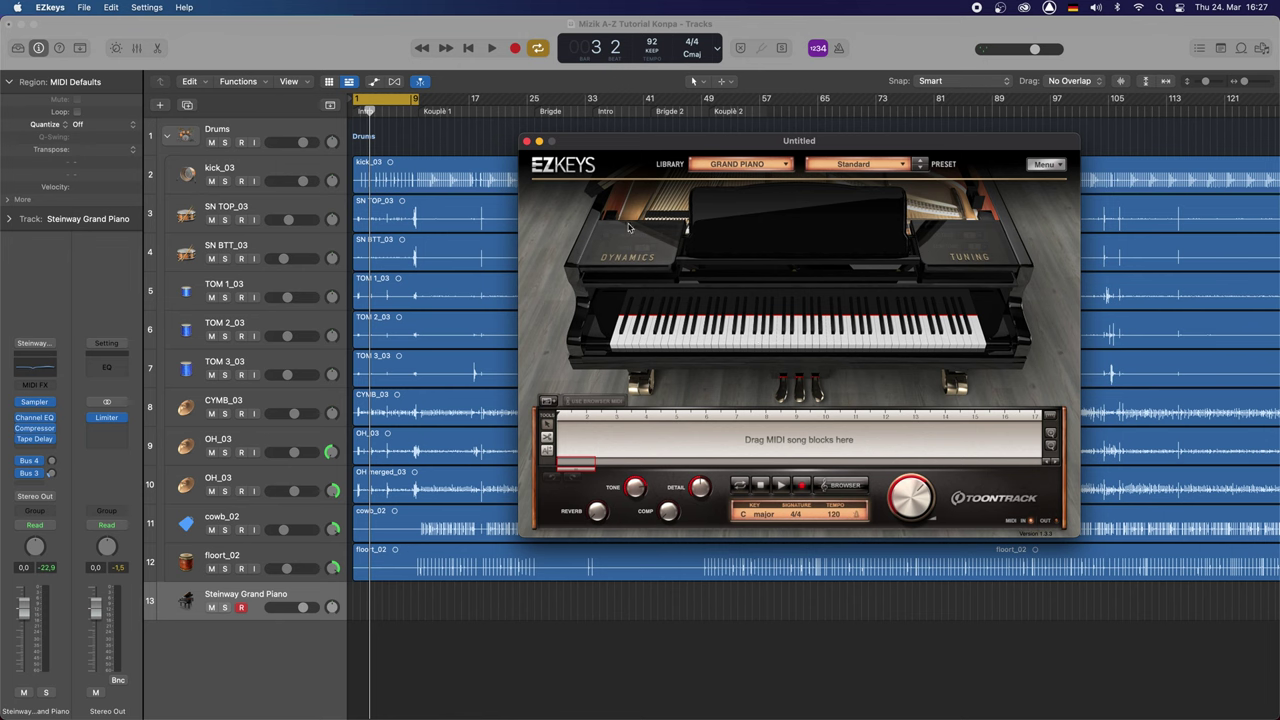
left_click(527, 142)
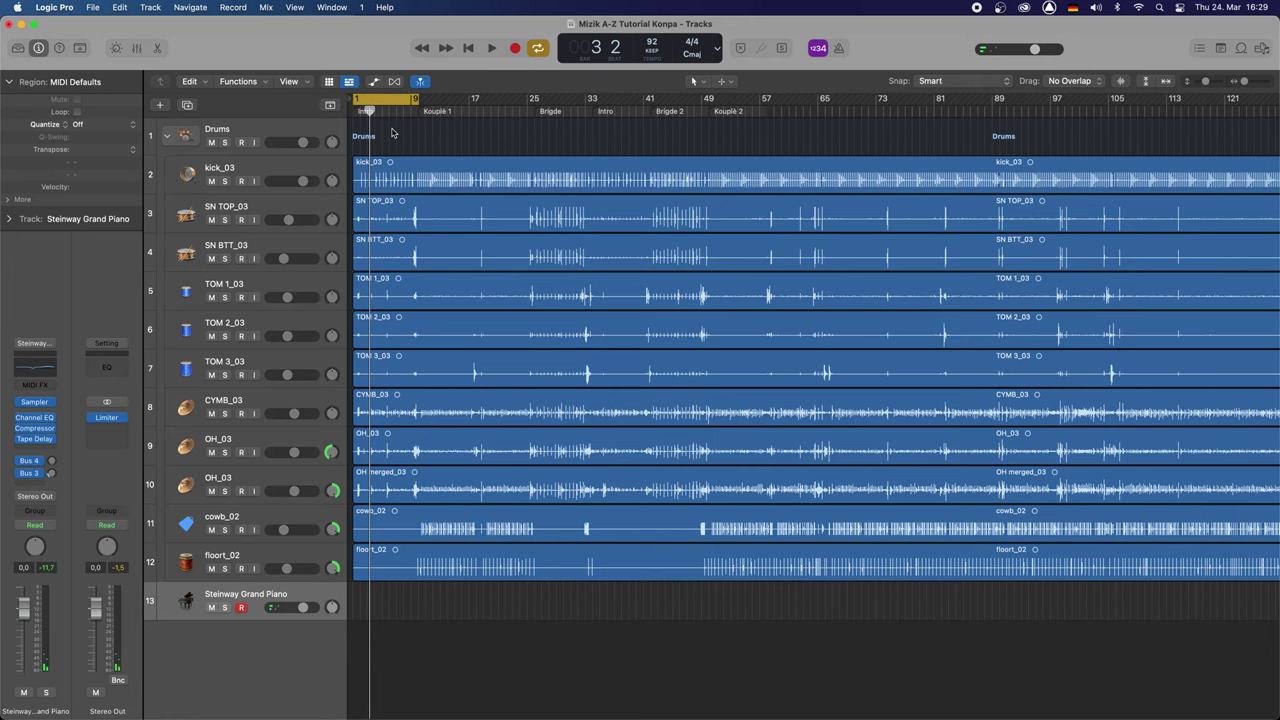
Play through the cycled Intro section, then shift the cycle range to the start of Kouplè 1 and play it.
key("space")
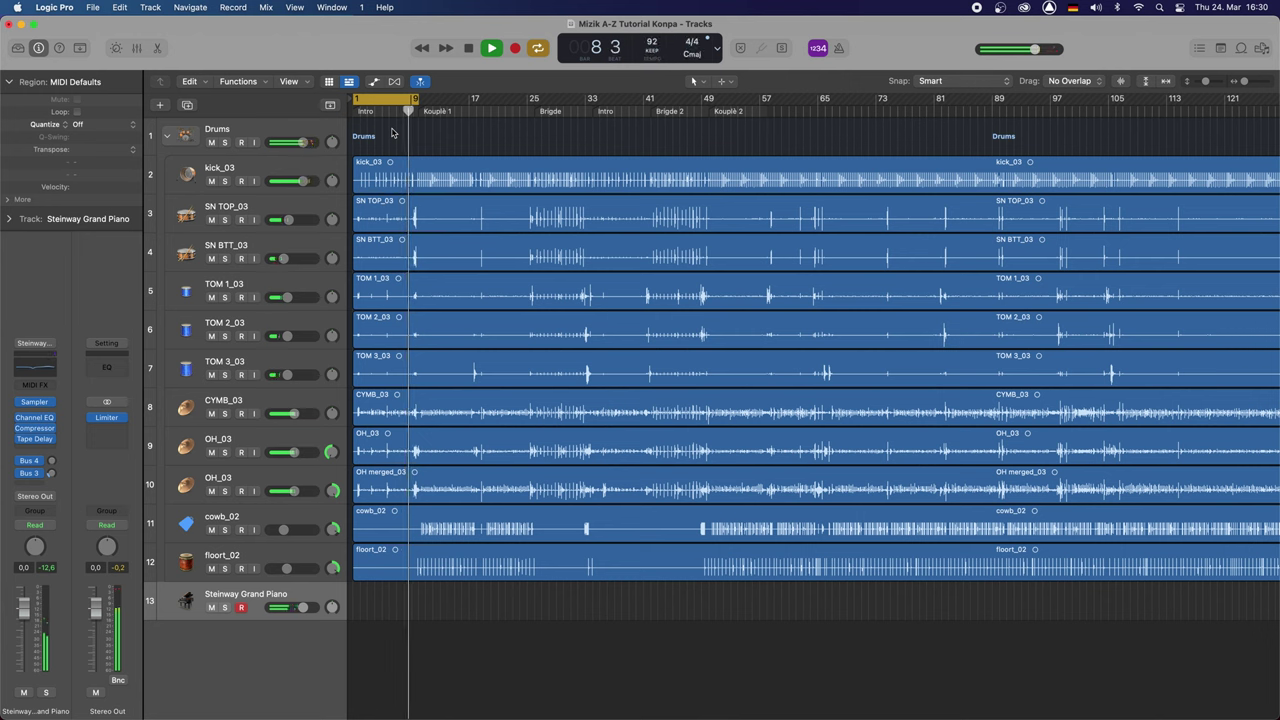
key("space")
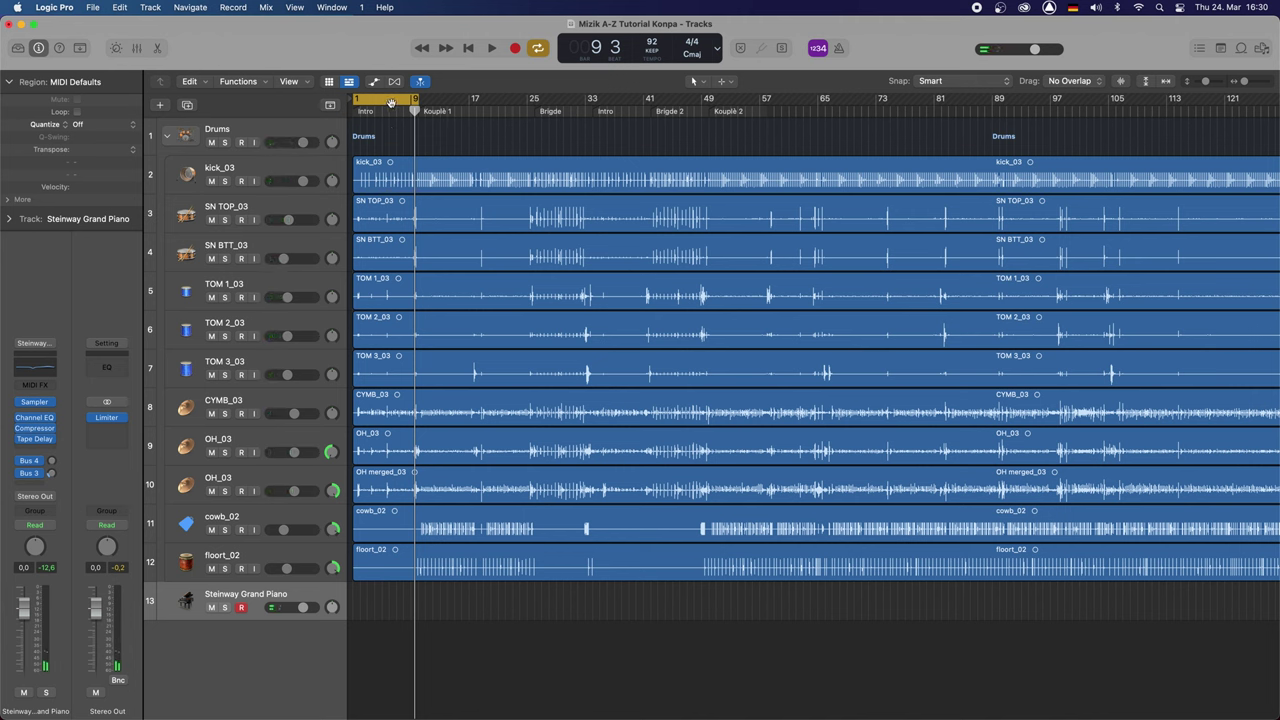
left_click_drag(396, 103, 451, 120)
key("space")
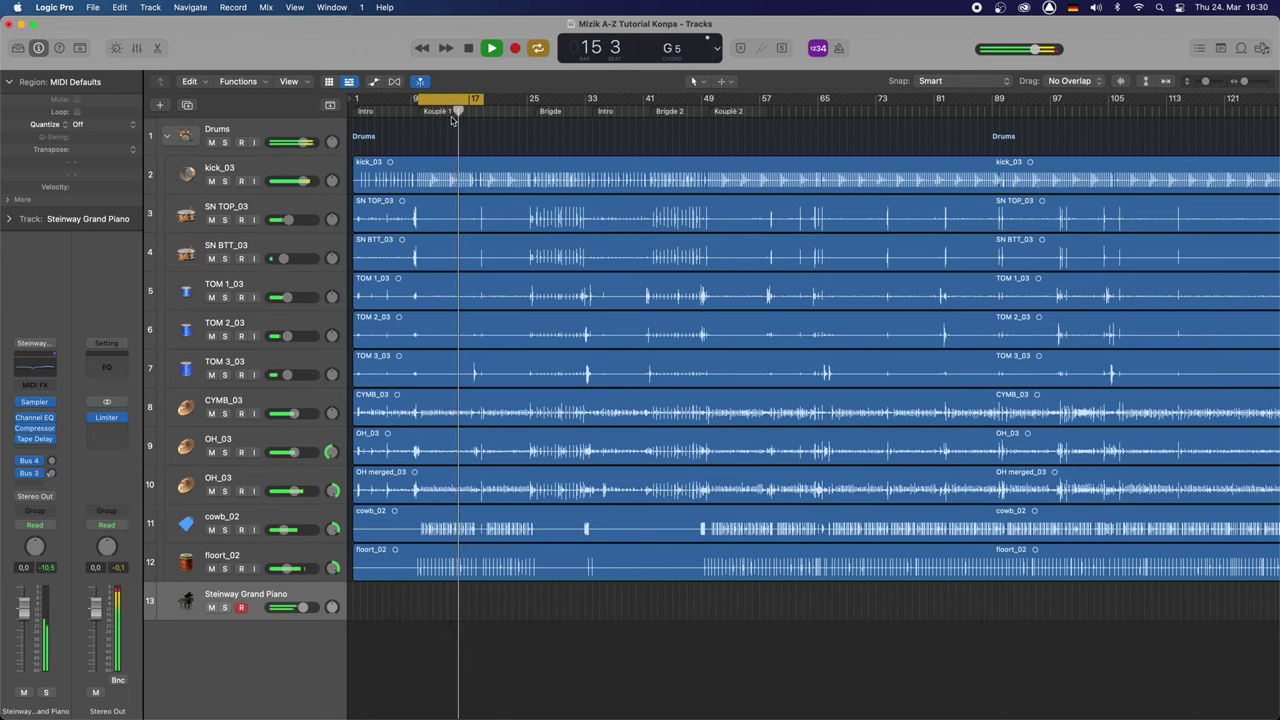
key("space")
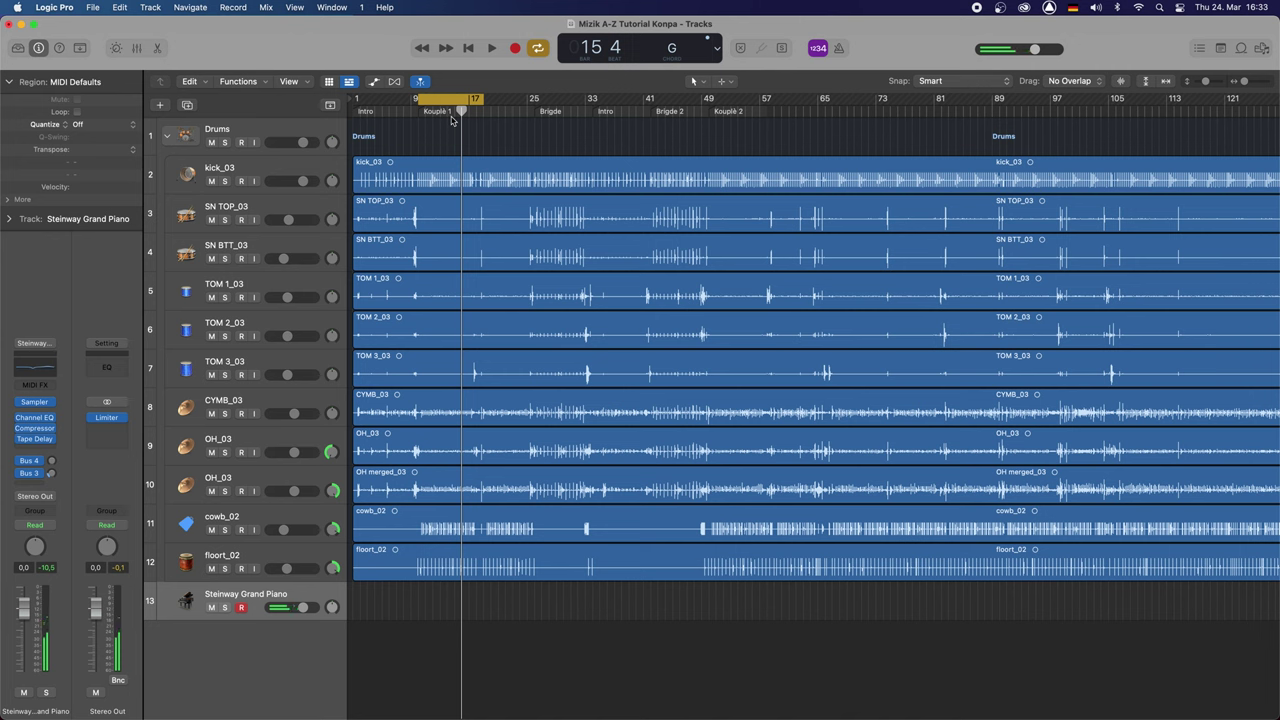
Turn cycling off, return the playhead to the song's start and try a recording on the Steinway Grand Piano track.
left_click_drag(451, 104, 384, 96)
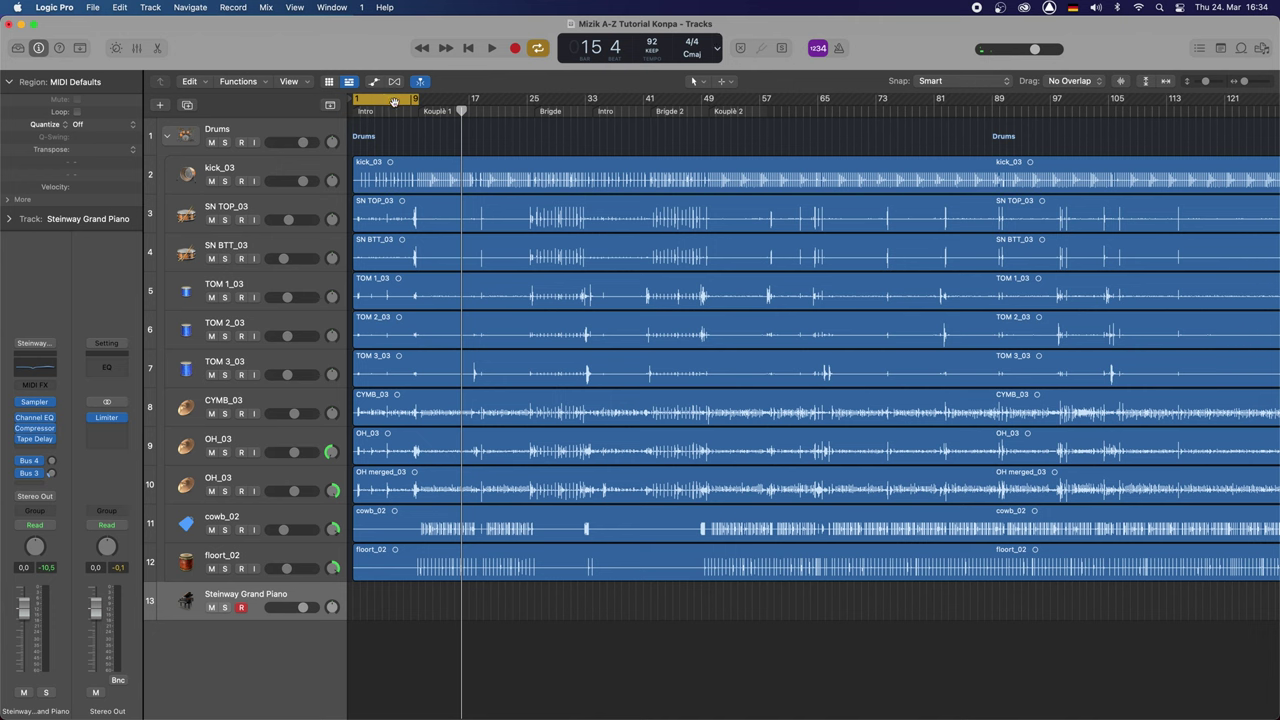
left_click(395, 104)
key("Return")
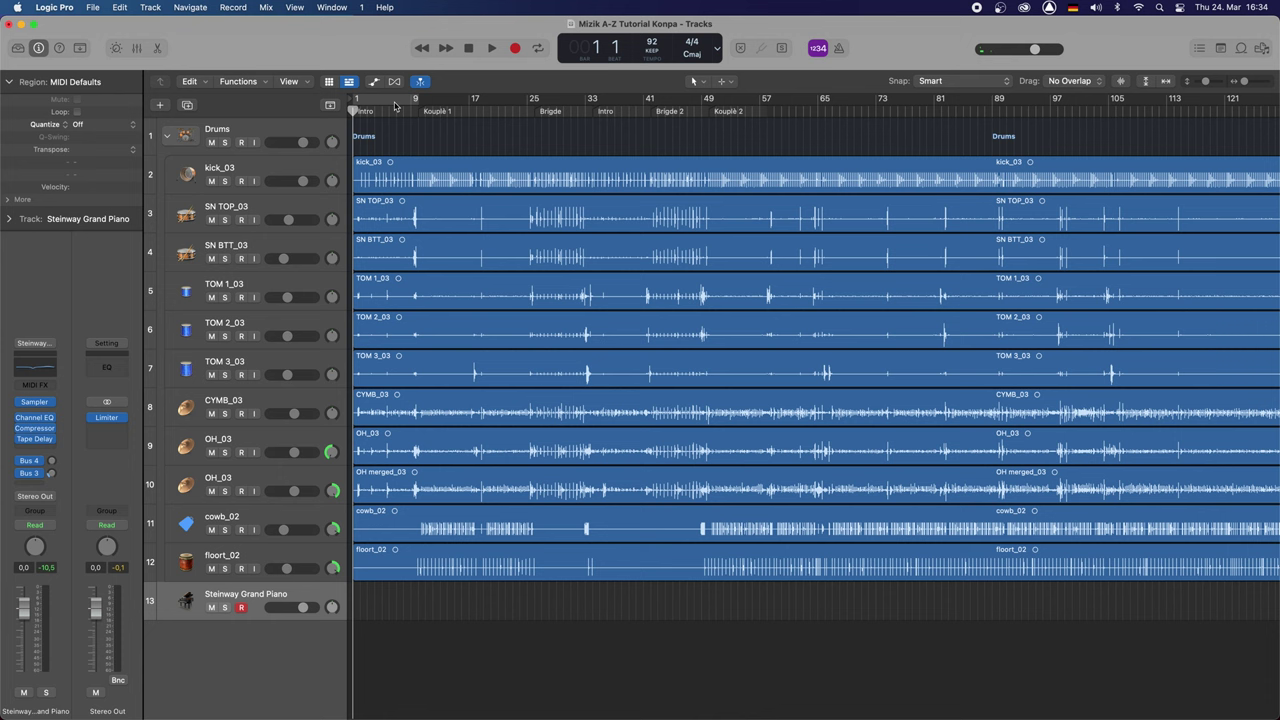
key("r")
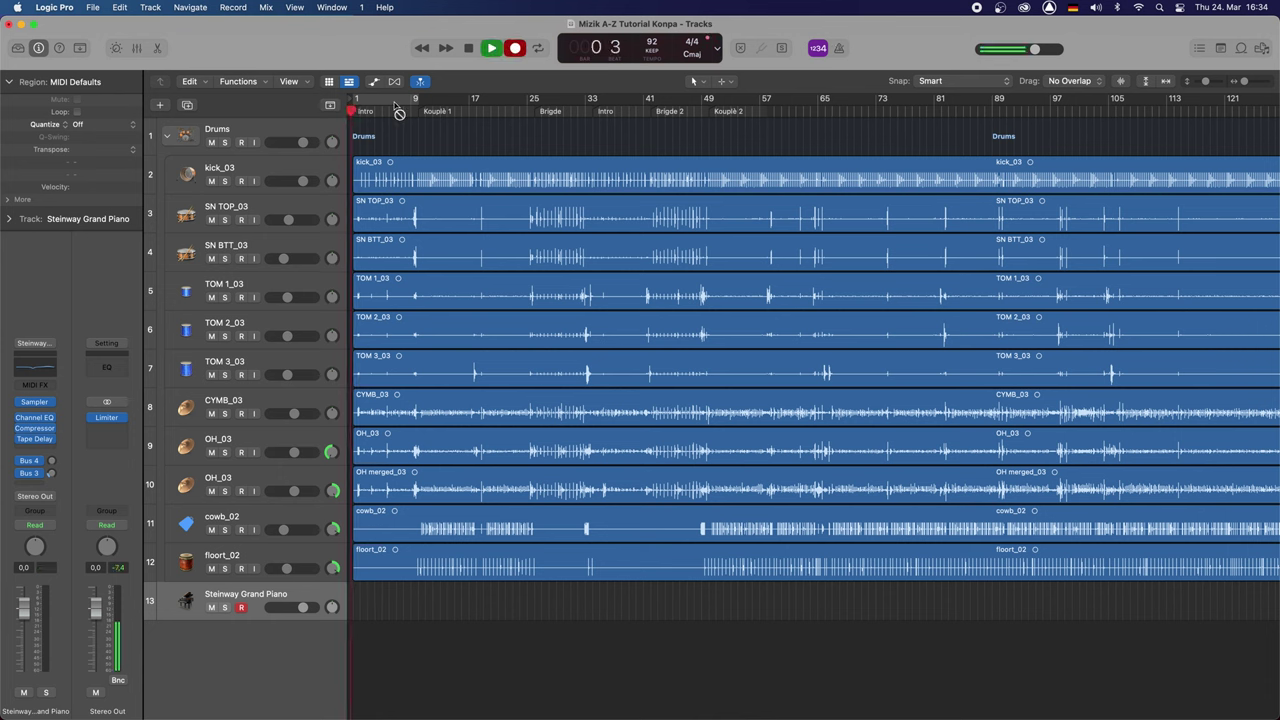
key("space")
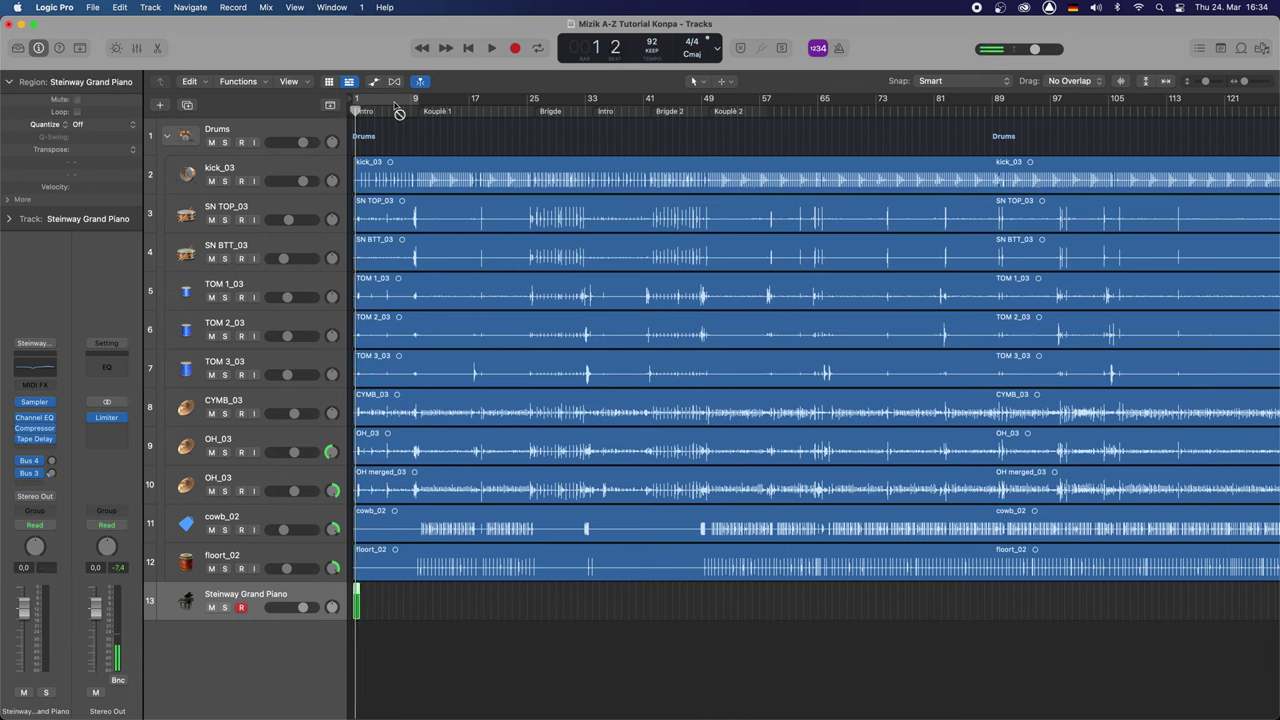
Enable the metronome, delete the short failed take and record the Intro on the Steinway Grand Piano track from bar 1 into bar 10.
left_click(839, 48)
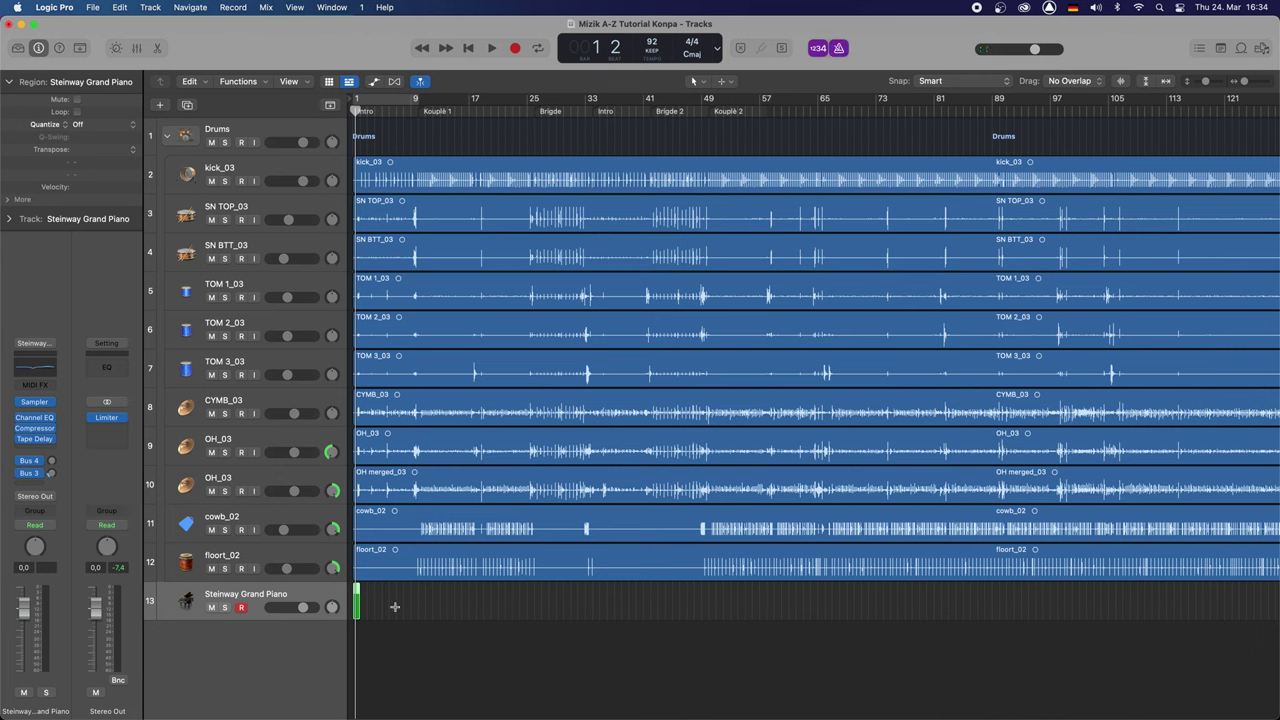
key("Delete")
key("r")
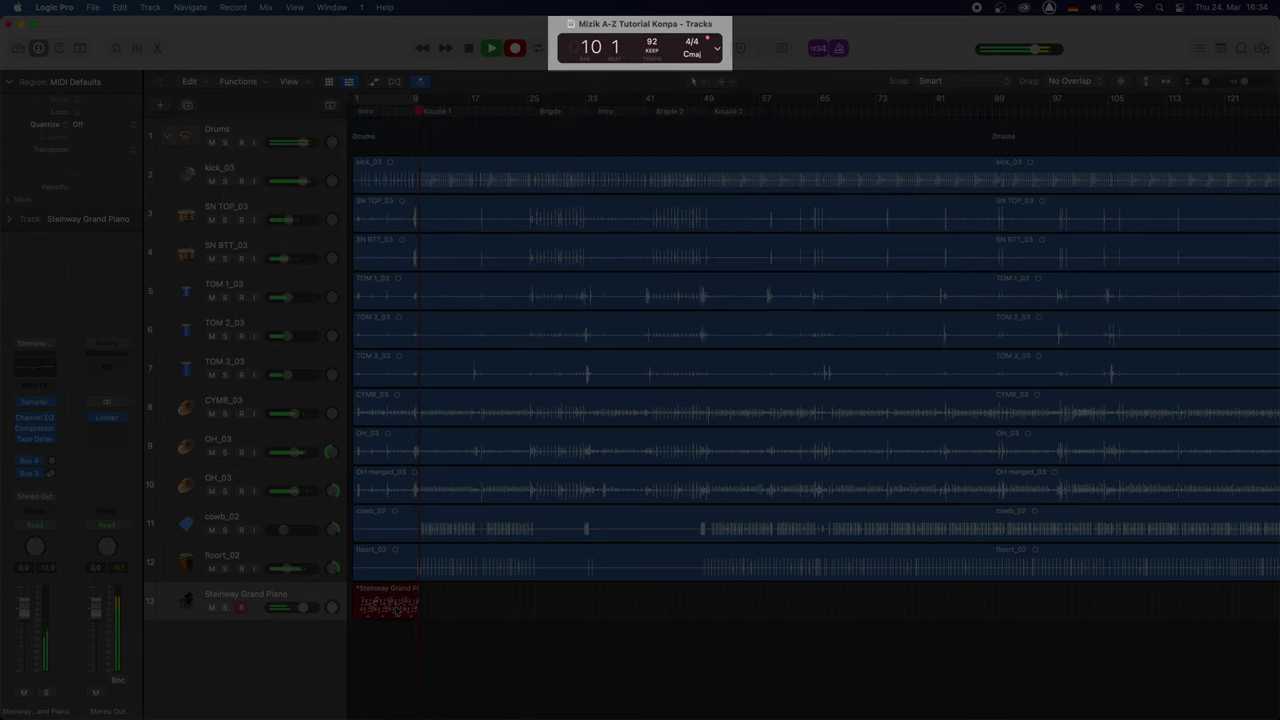
key("space")
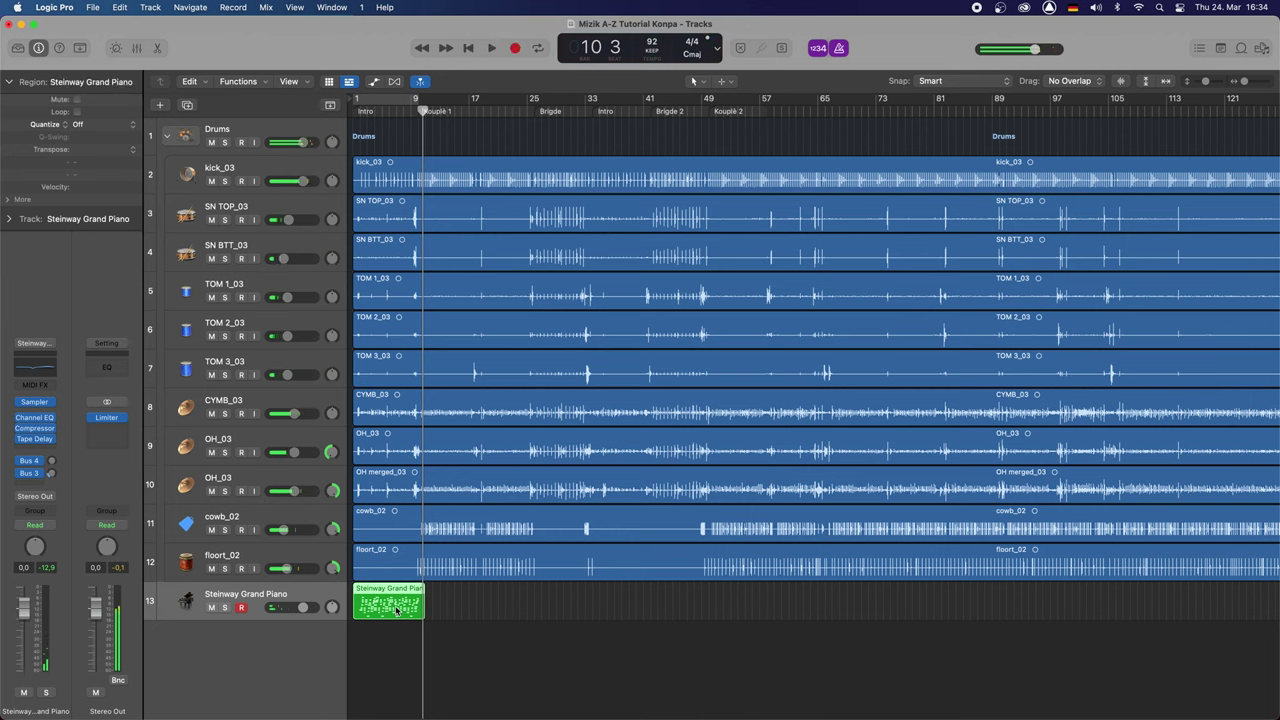
Play back the recorded Intro piano take from the start of the song.
key("Return")
key("space")
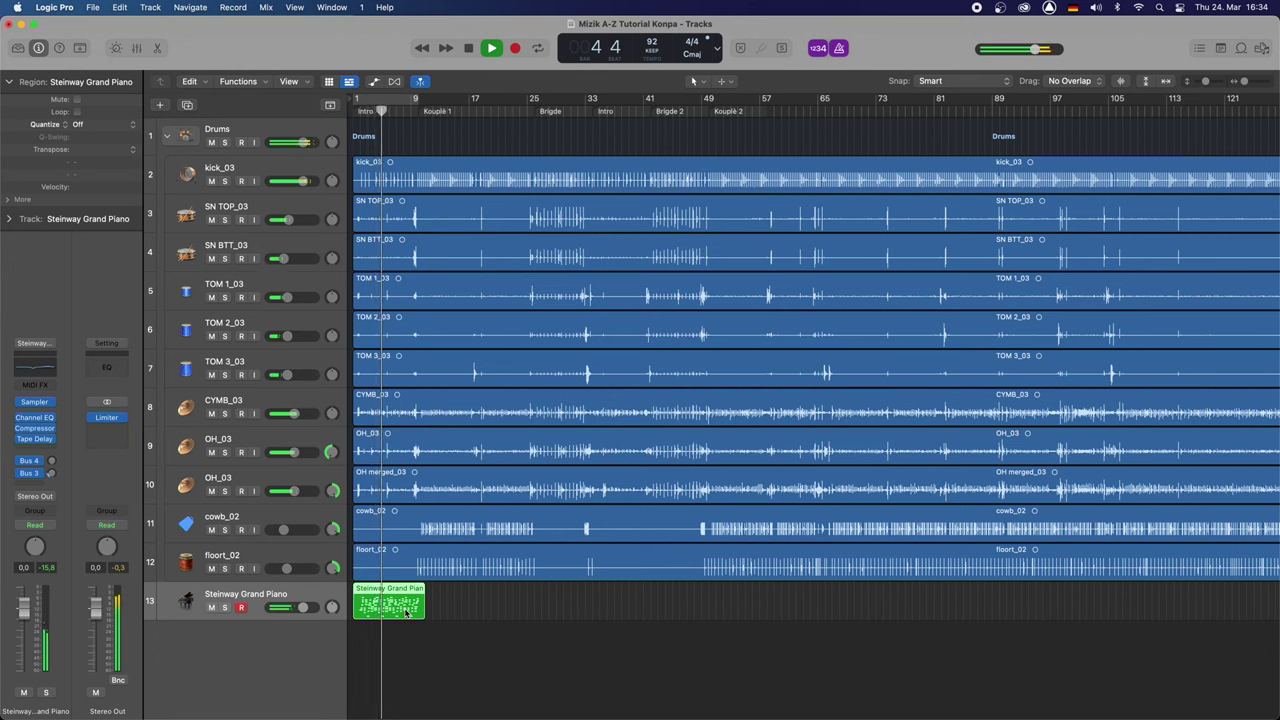
key("space")
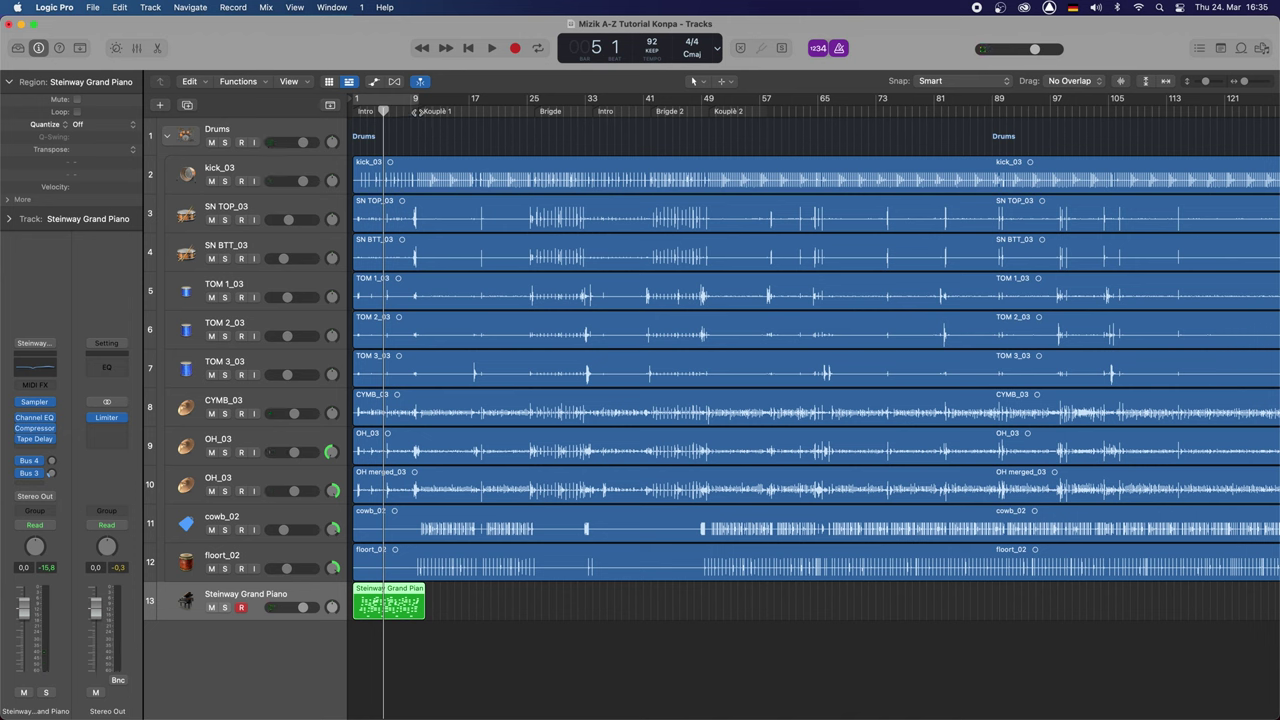
Record the Kouplè 1 piano part on the Steinway Grand Piano track from bar 10 into bar 26.
left_click(417, 112)
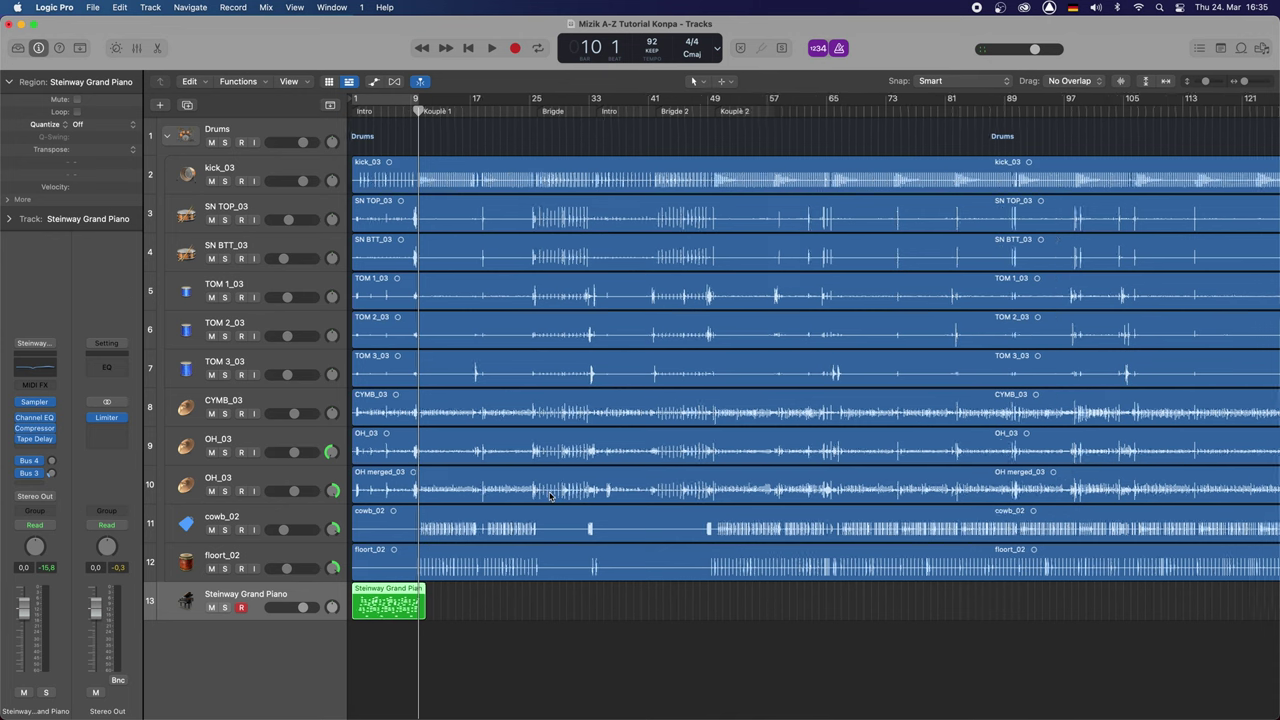
key("super+Right")
key("super+Right")
key("super+Right")
key("super+Right")
key("super+Right")
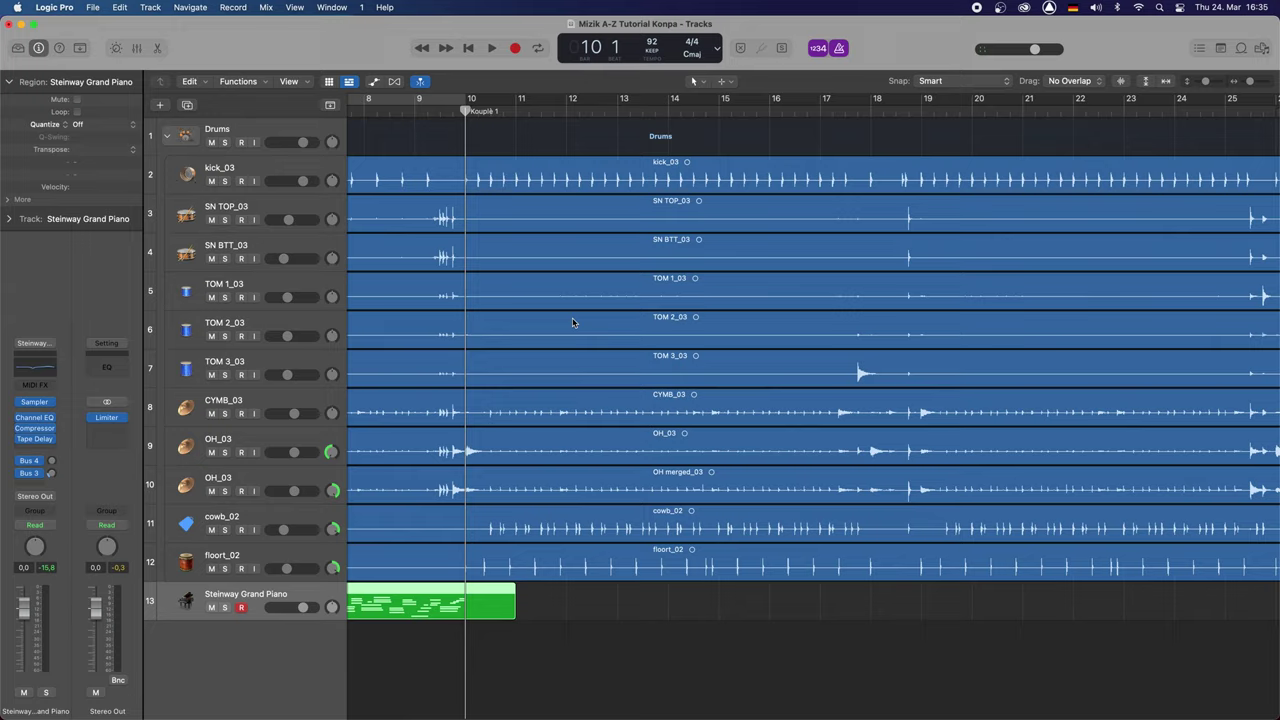
key("r")
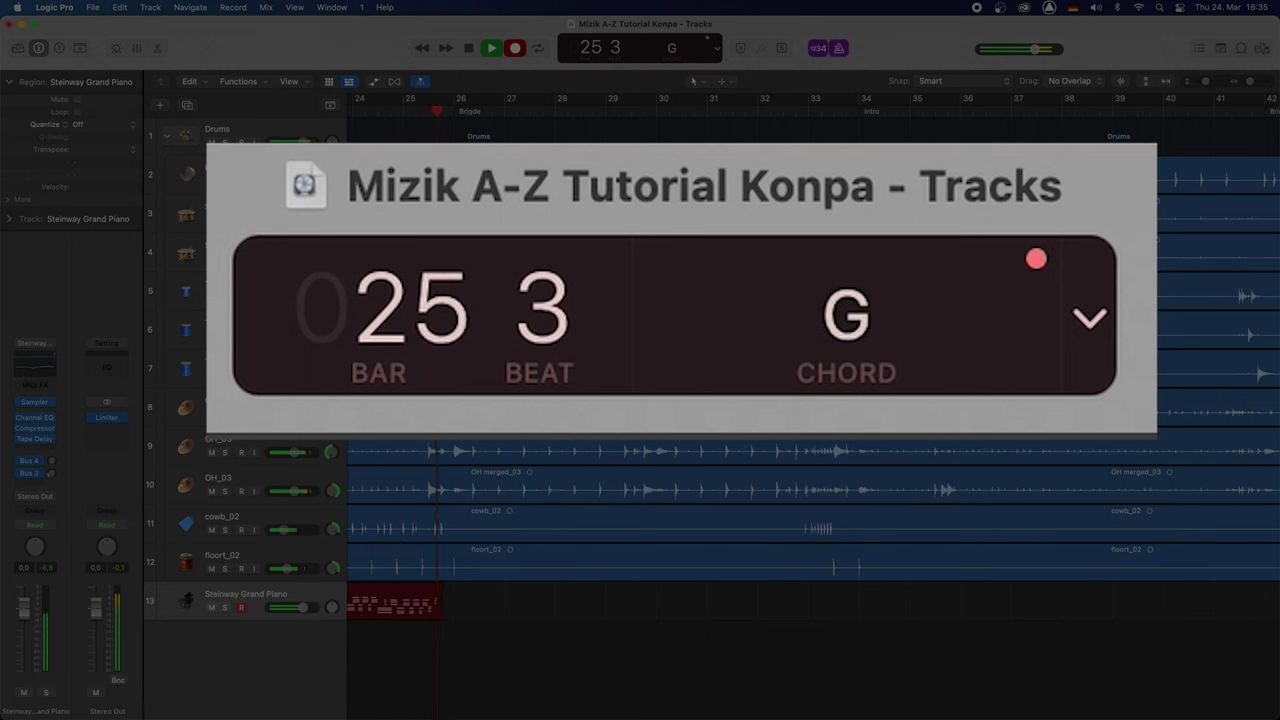
key("space")
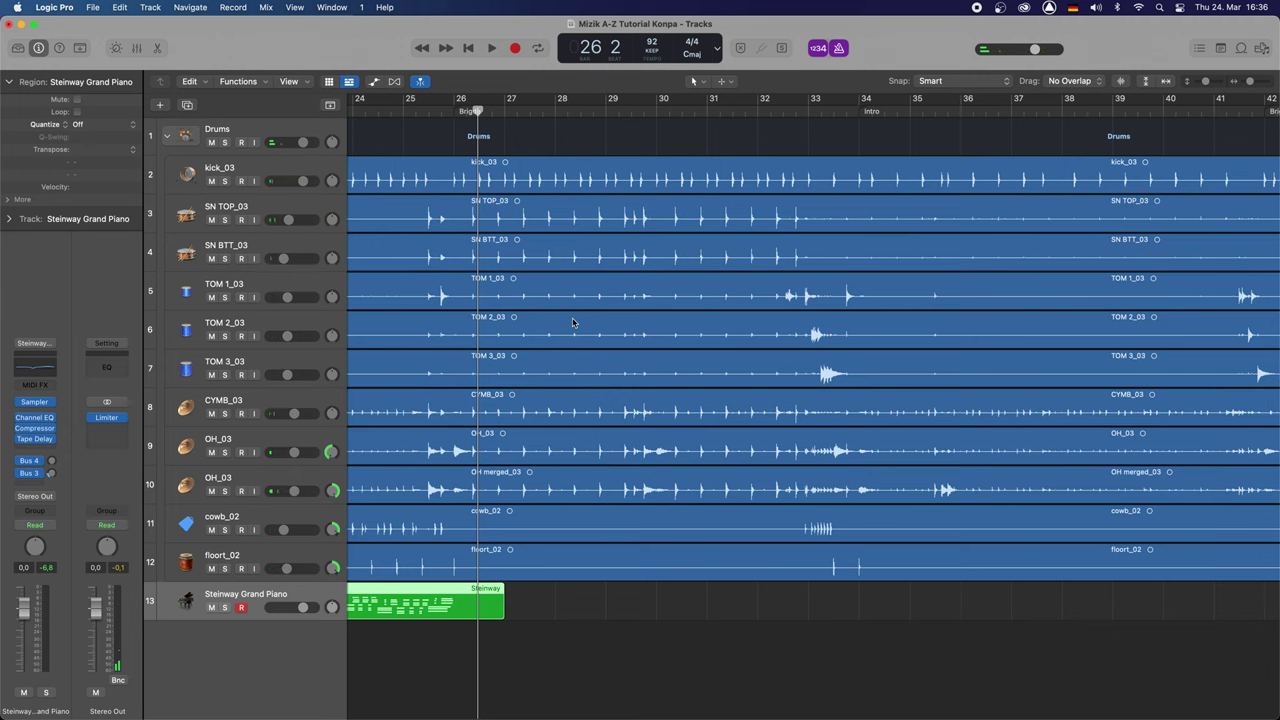
Collapse the Drums track stack and fit the whole piano recording in the arrangement view.
key("super+Left")
key("super+Left")
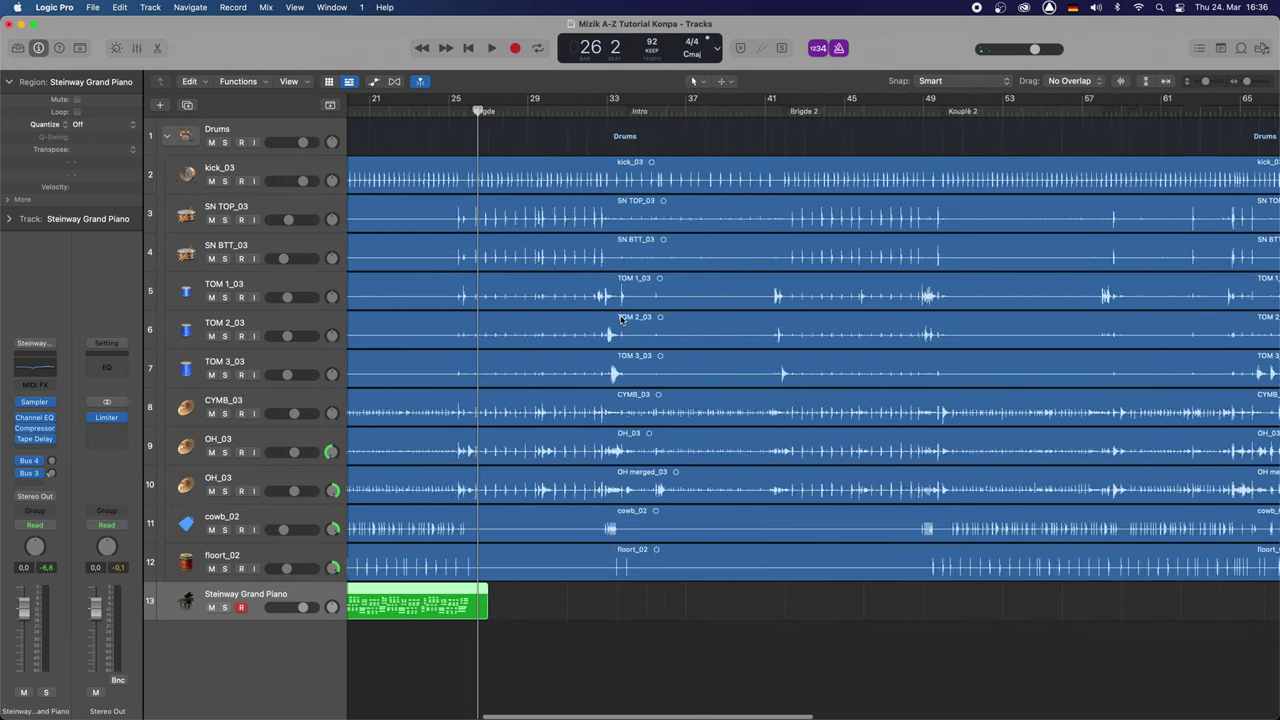
left_click(167, 137)
scroll(560, 168, "left", 10)
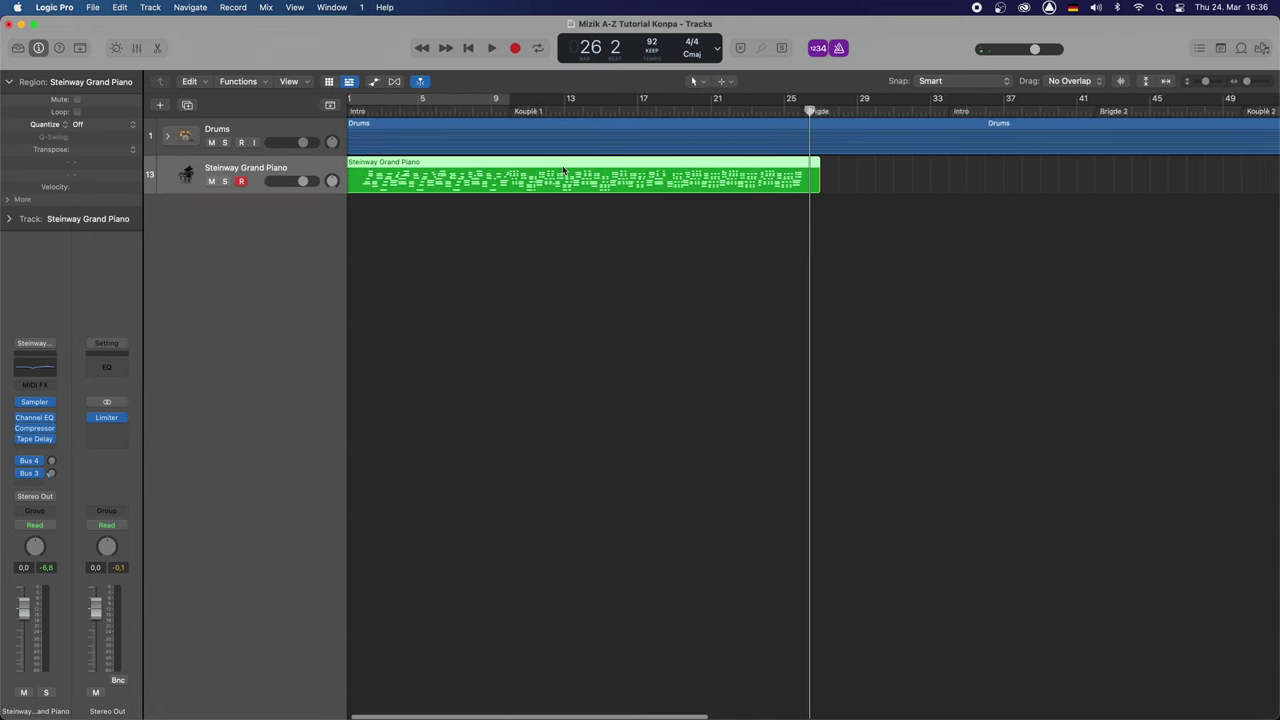
key("super+Left")
scroll(563, 170, "right", 3)
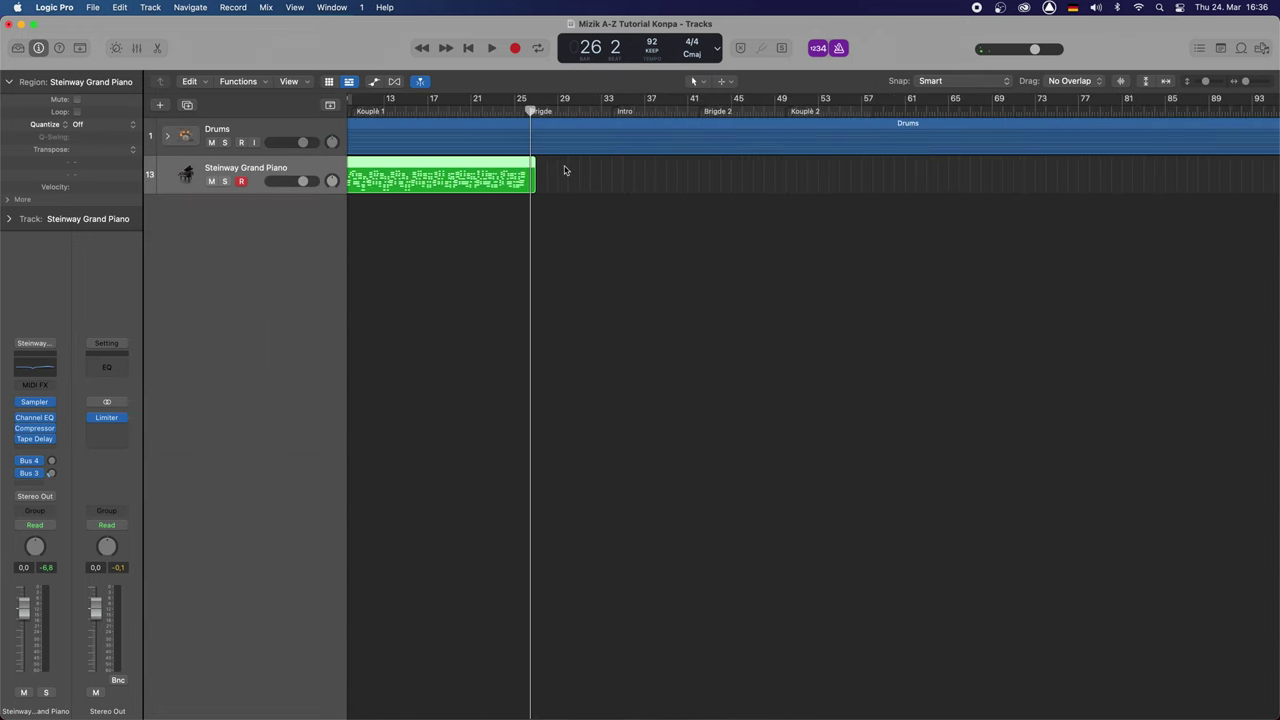
scroll(564, 170, "left", 5)
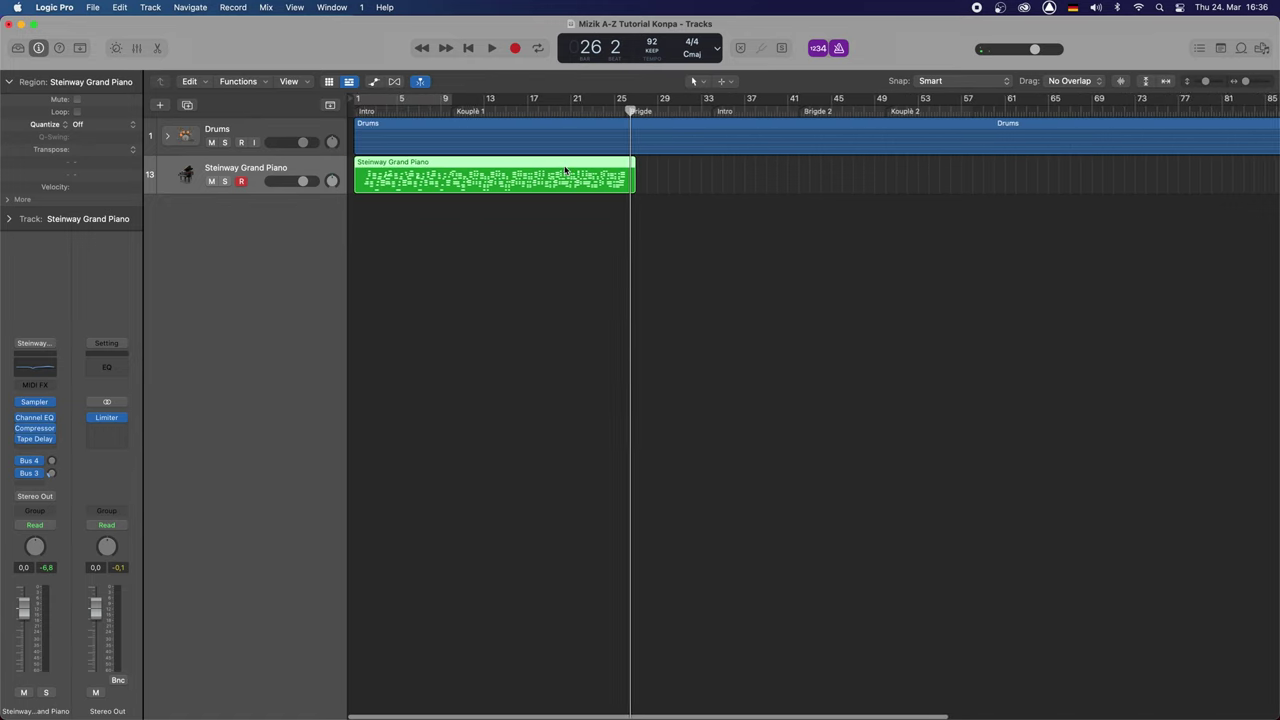
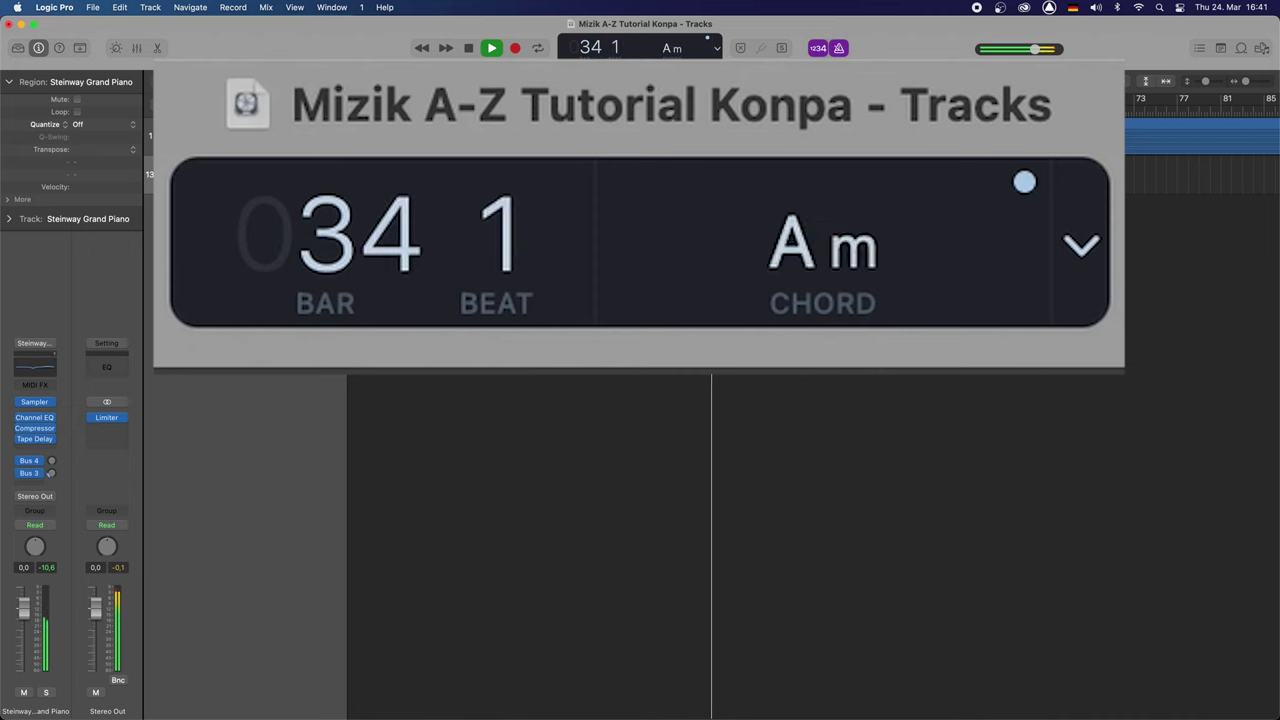
Stop playback, return the playhead to the Brigde marker at bar 26 and record the Brigde piano part up to the second Intro.
key("space")
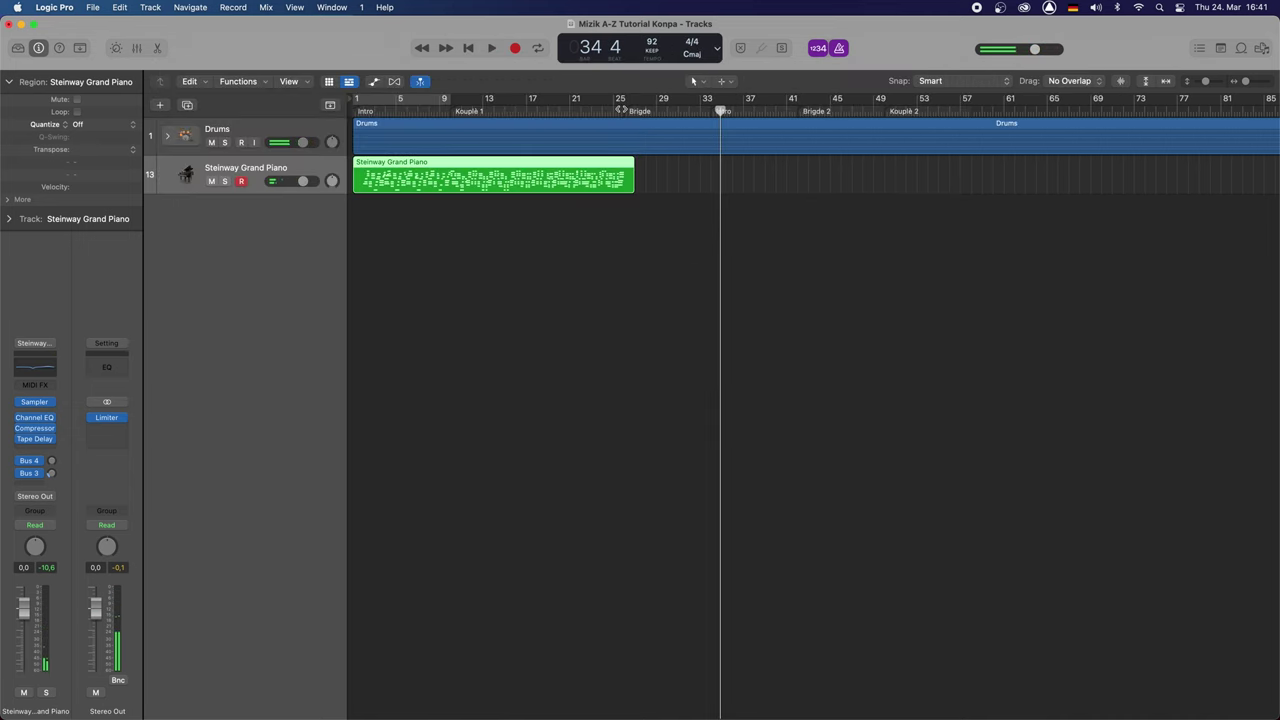
key("alt+comma")
key("alt+comma")
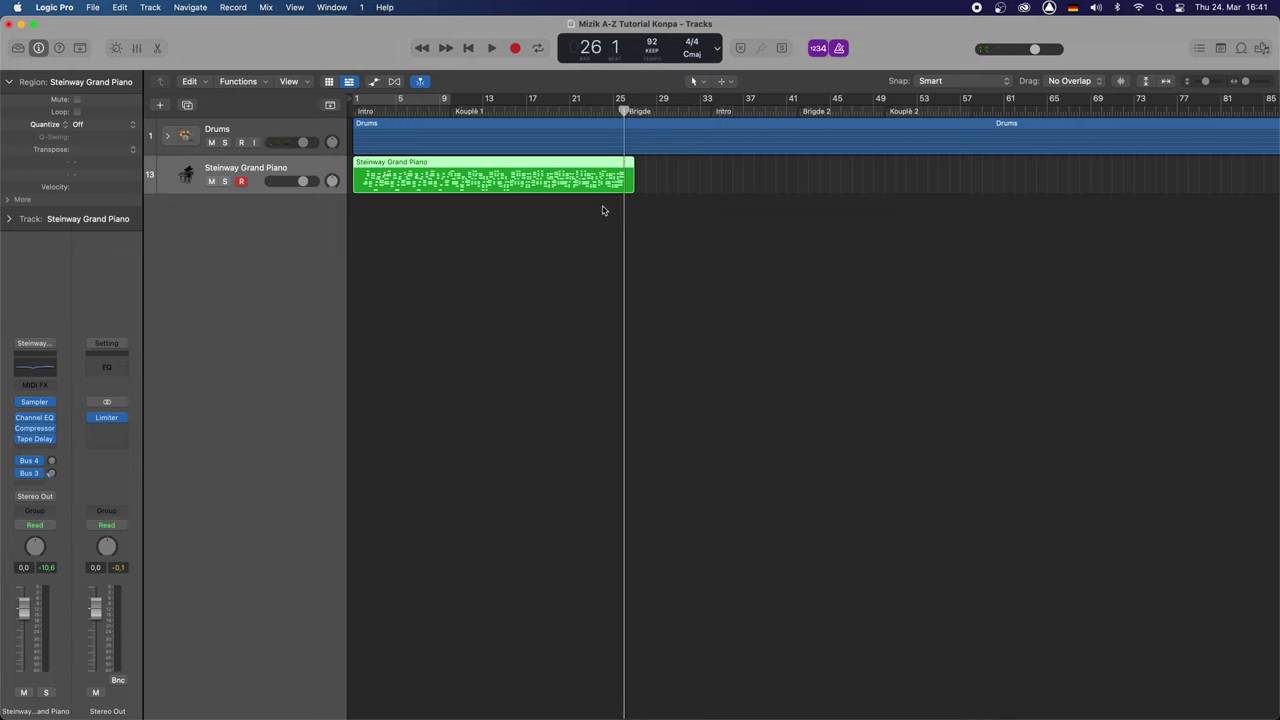
key("r")
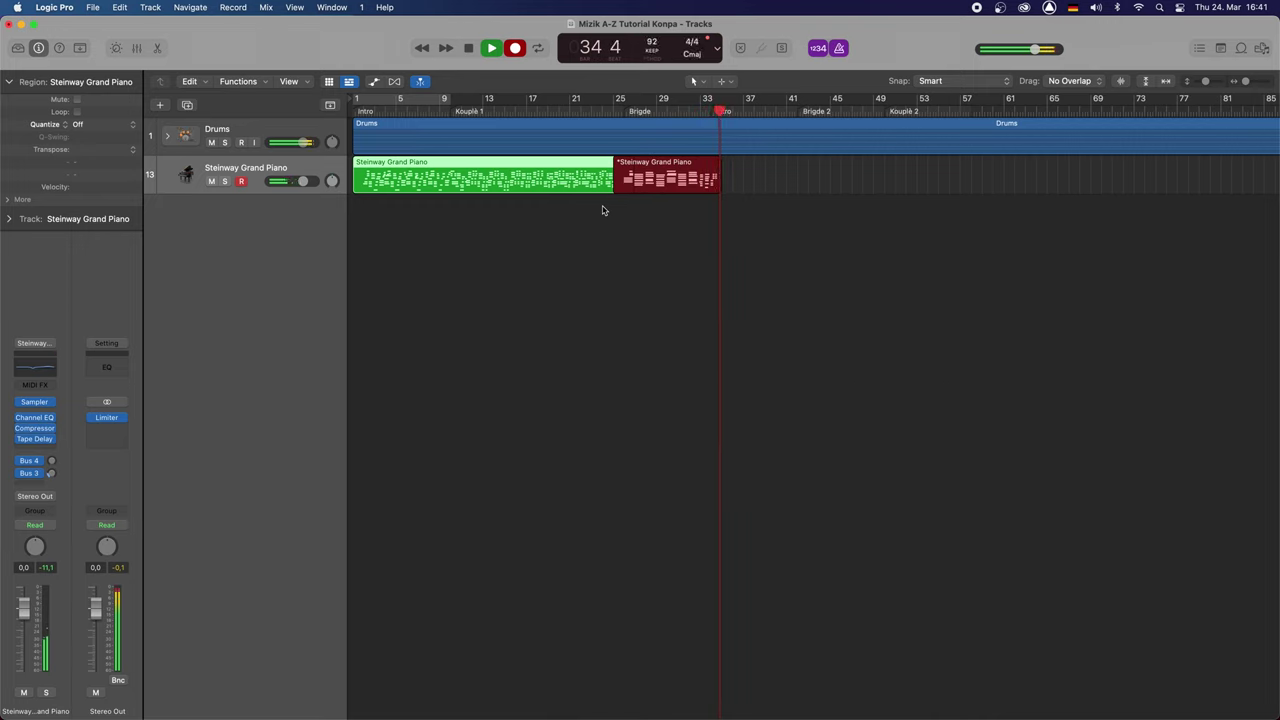
key("space")
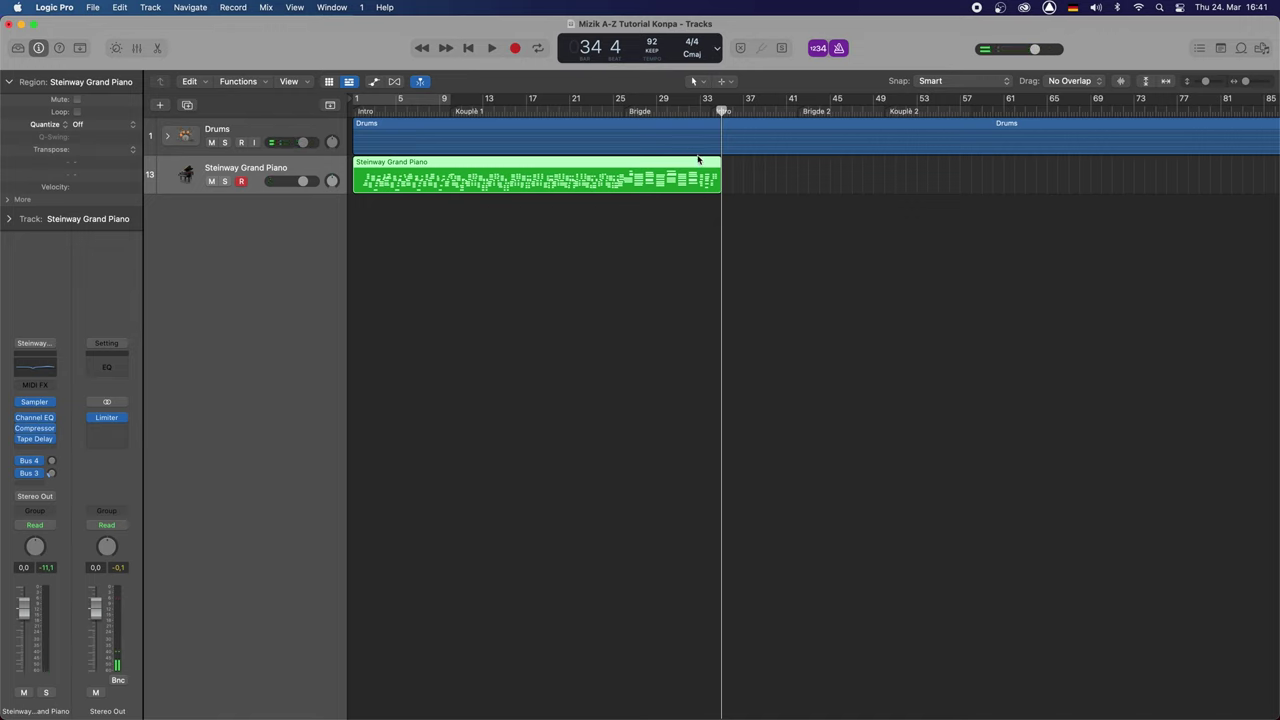
Split the piano region at bar 10, where Kouplè 1 starts, with the Scissors tool and switch back to the Pointer tool.
left_click(449, 113)
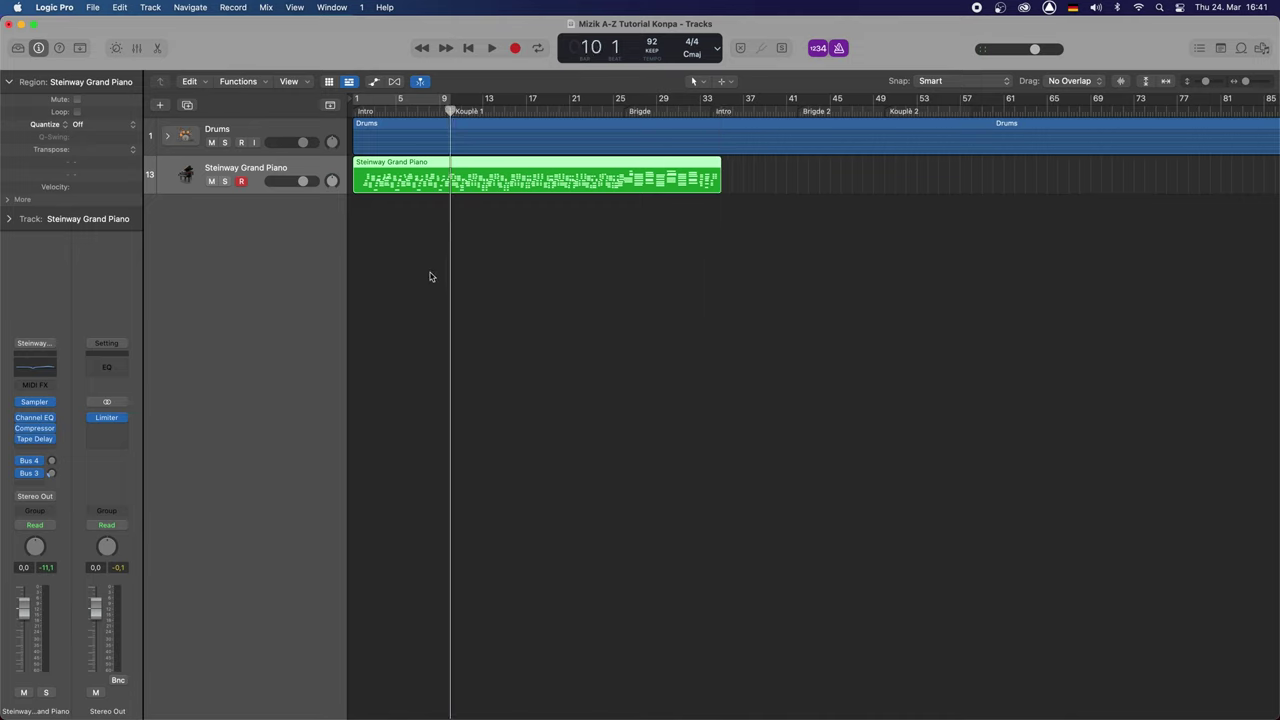
key("t")
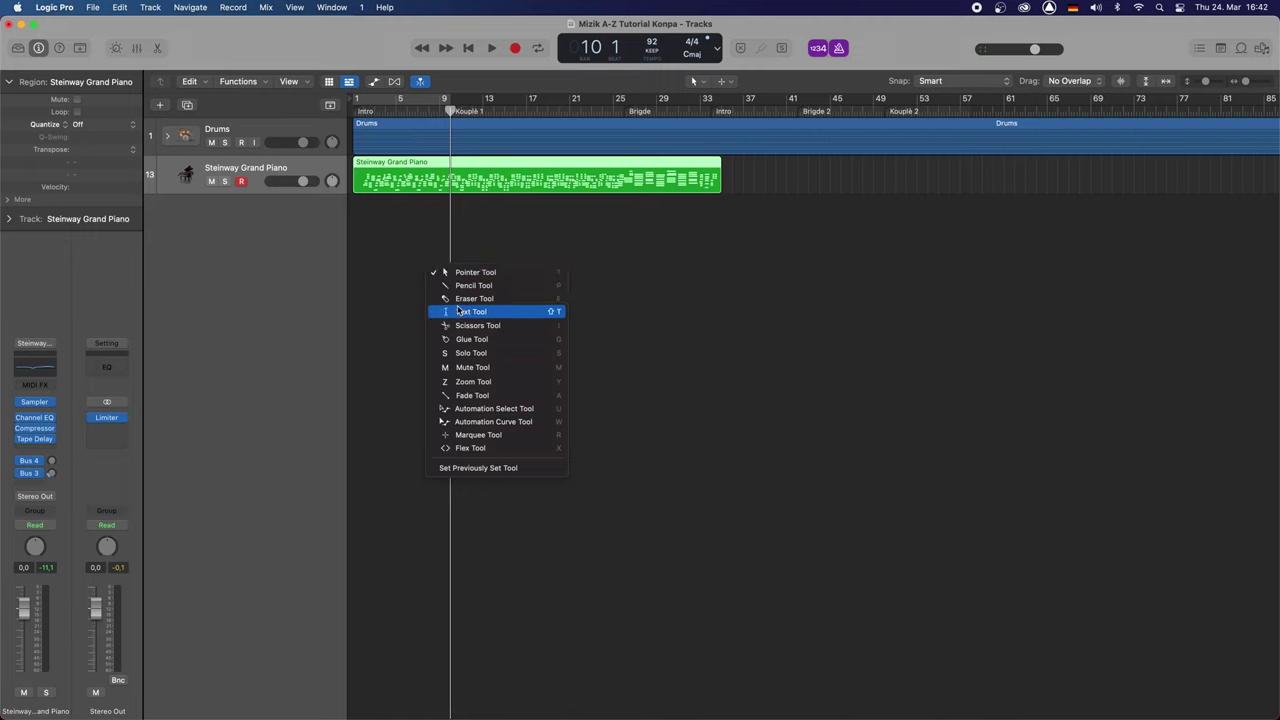
key("Escape")
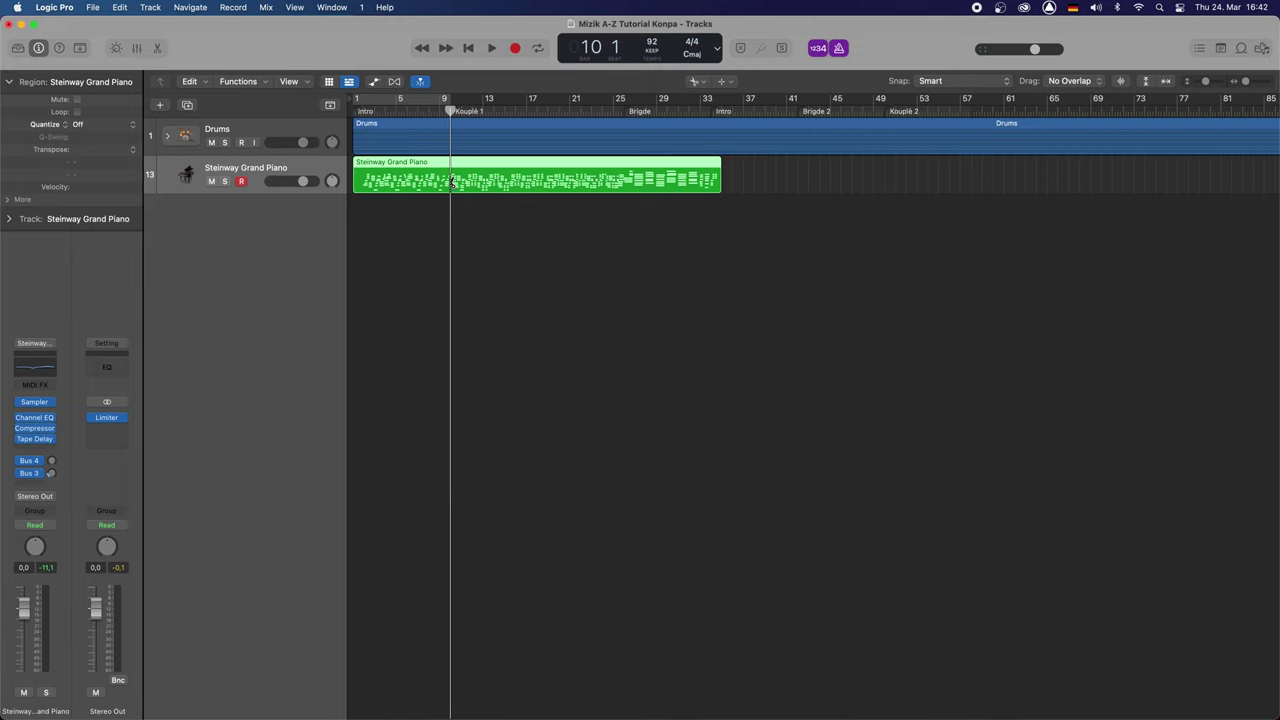
left_click(451, 174)
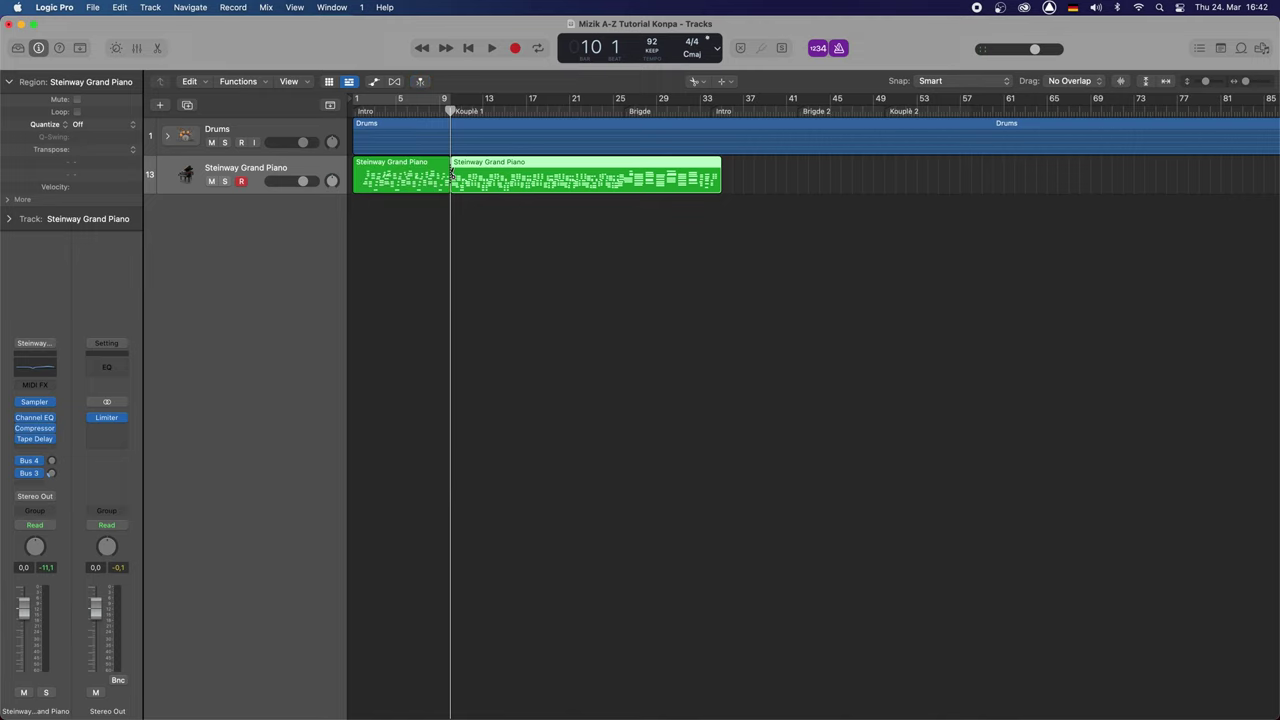
key("t")
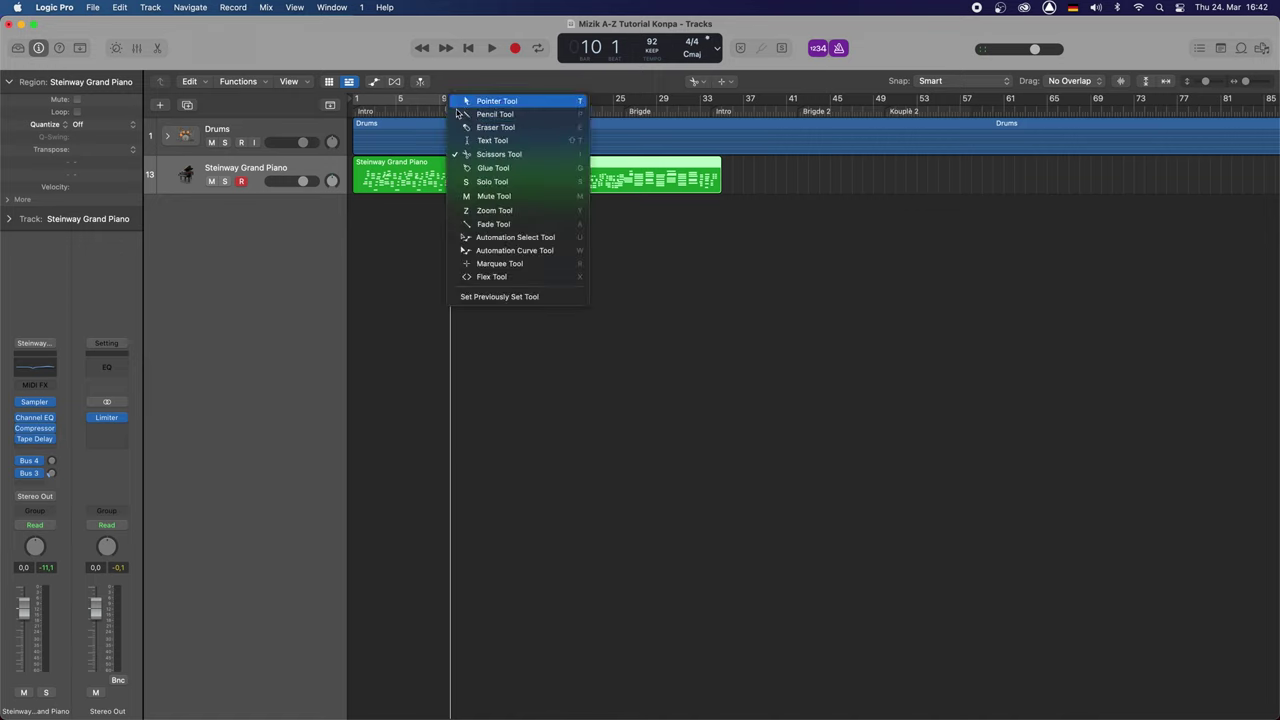
left_click(493, 102)
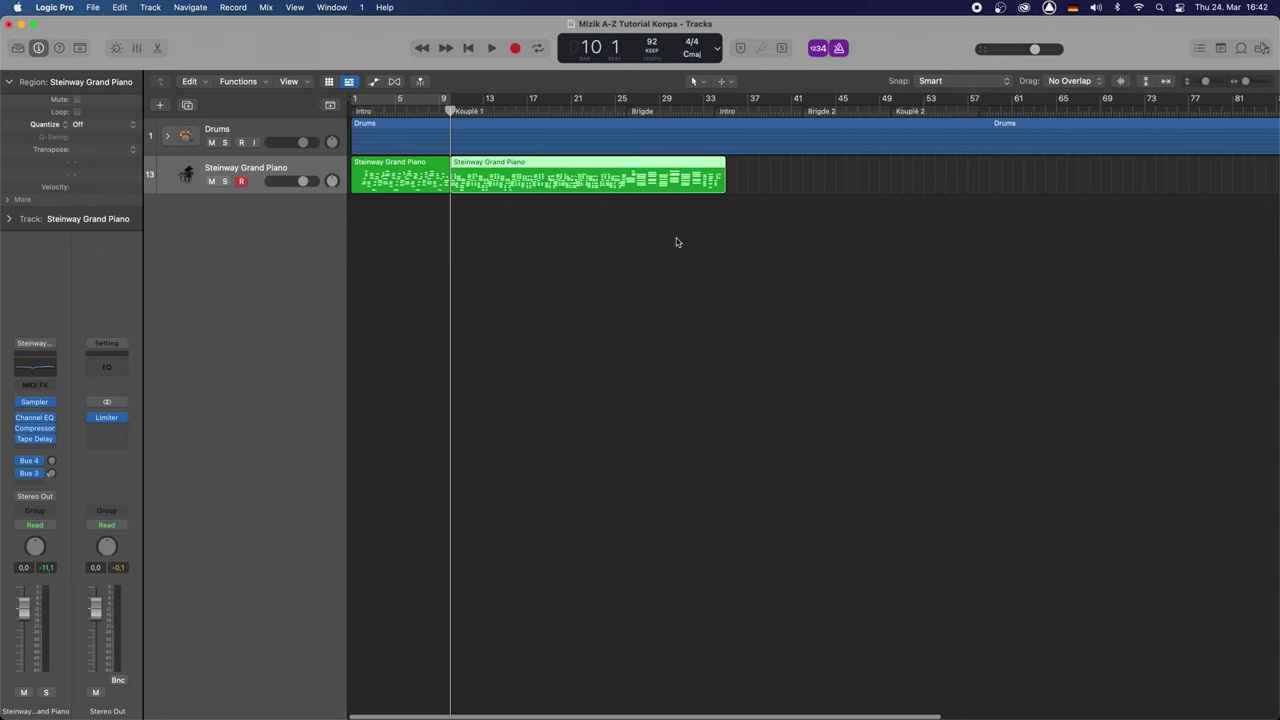
Play the end of the Brigde and trim the second piano region's end to bar 34, where the second Intro starts.
key("super+Right")
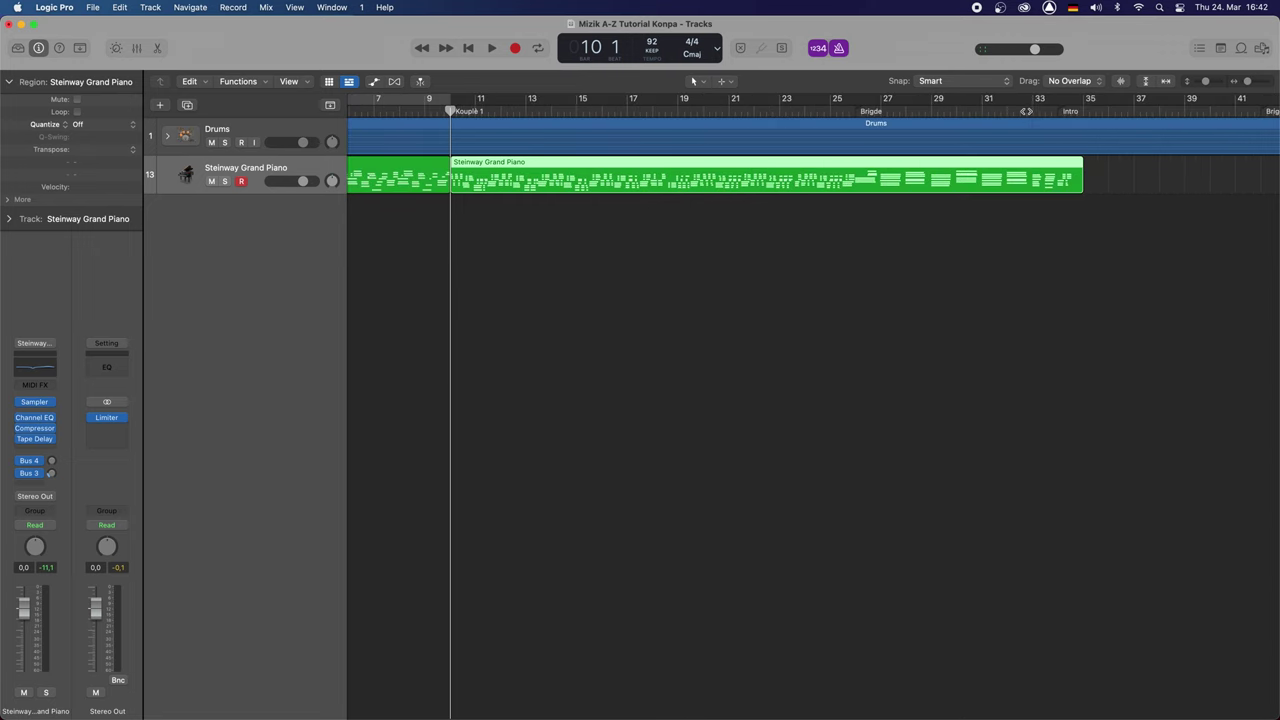
key("alt+period")
key("space")
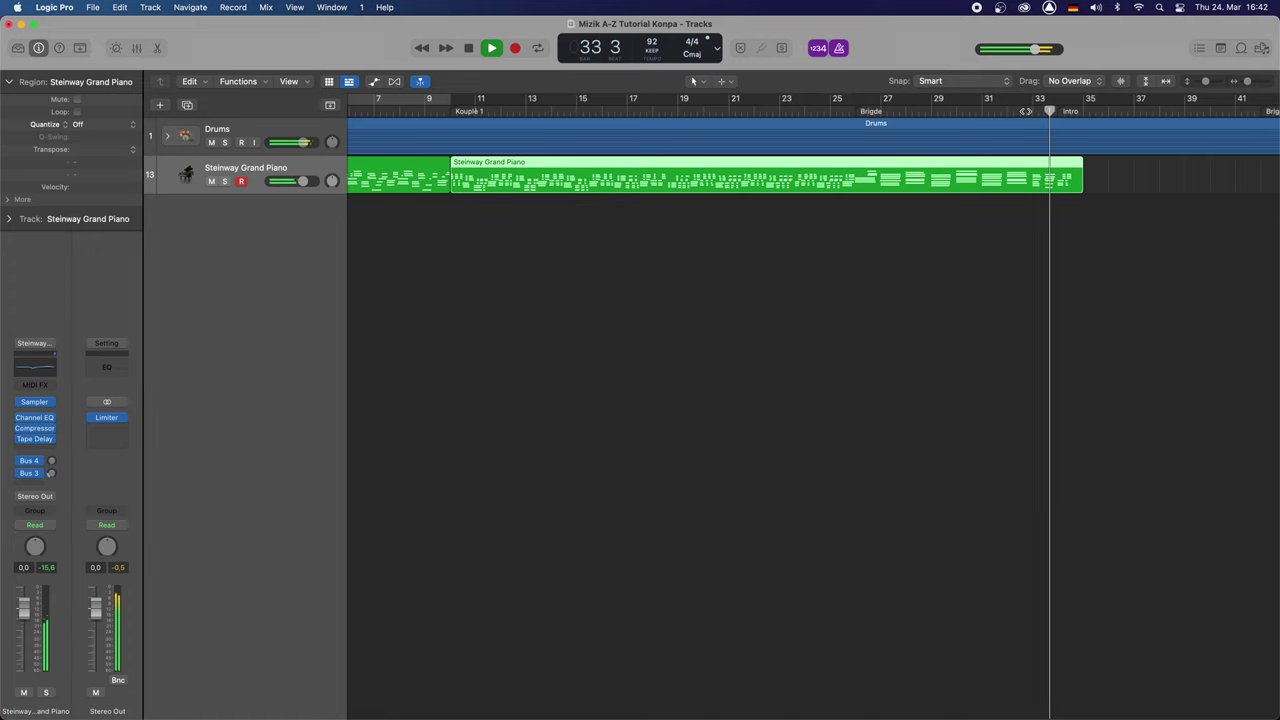
key("space")
left_click_drag(1078, 180, 1050, 183)
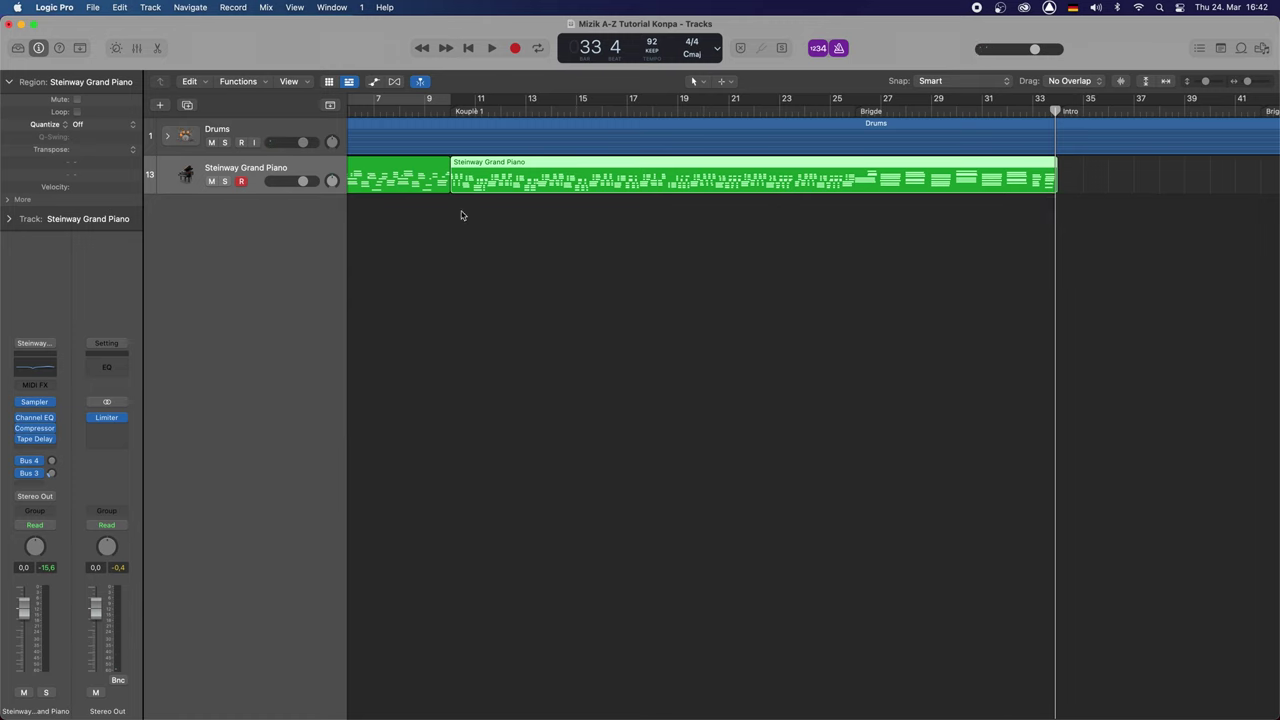
Copy the first Intro piano region to the second Intro and trim its empty first bar so it starts at bar 34.
left_click_drag(407, 176, 1246, 172)
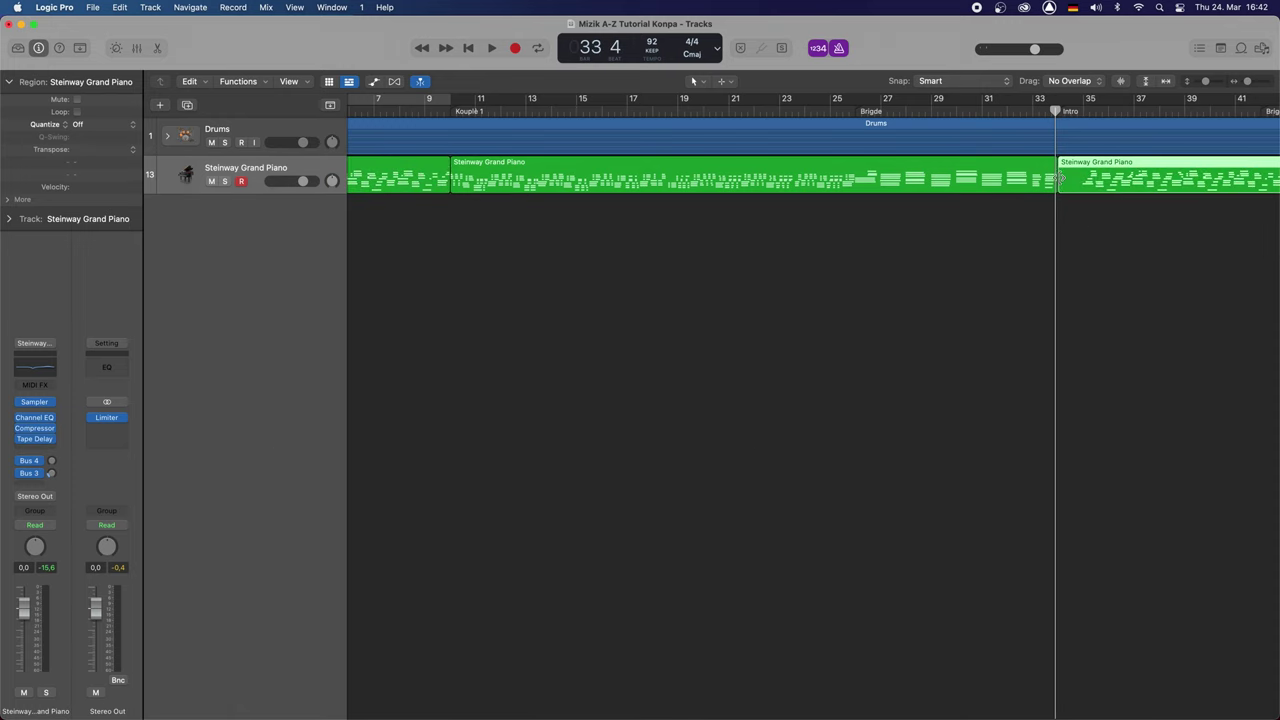
scroll(1090, 197, "right", 5)
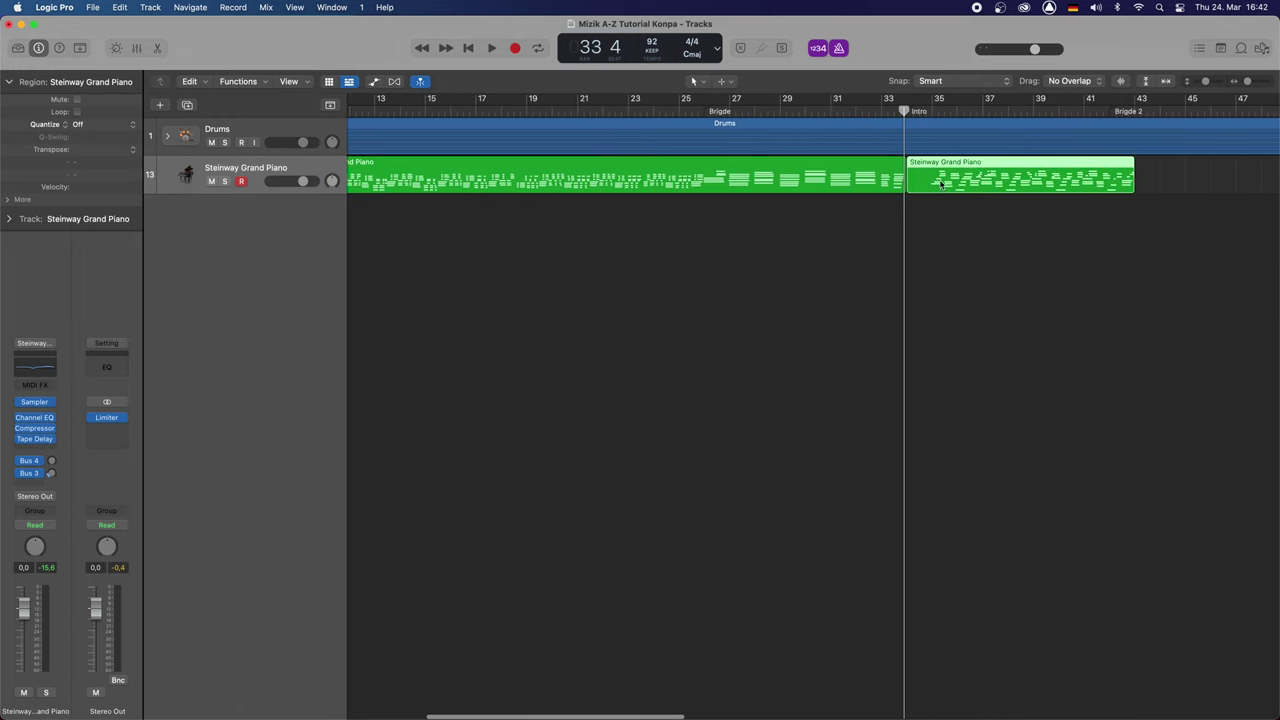
left_click_drag(908, 178, 957, 184)
key("super+z")
Play the transition from the Brigde into the copied Intro region and examine the region boundary up close.
left_click(856, 106)
key("space")
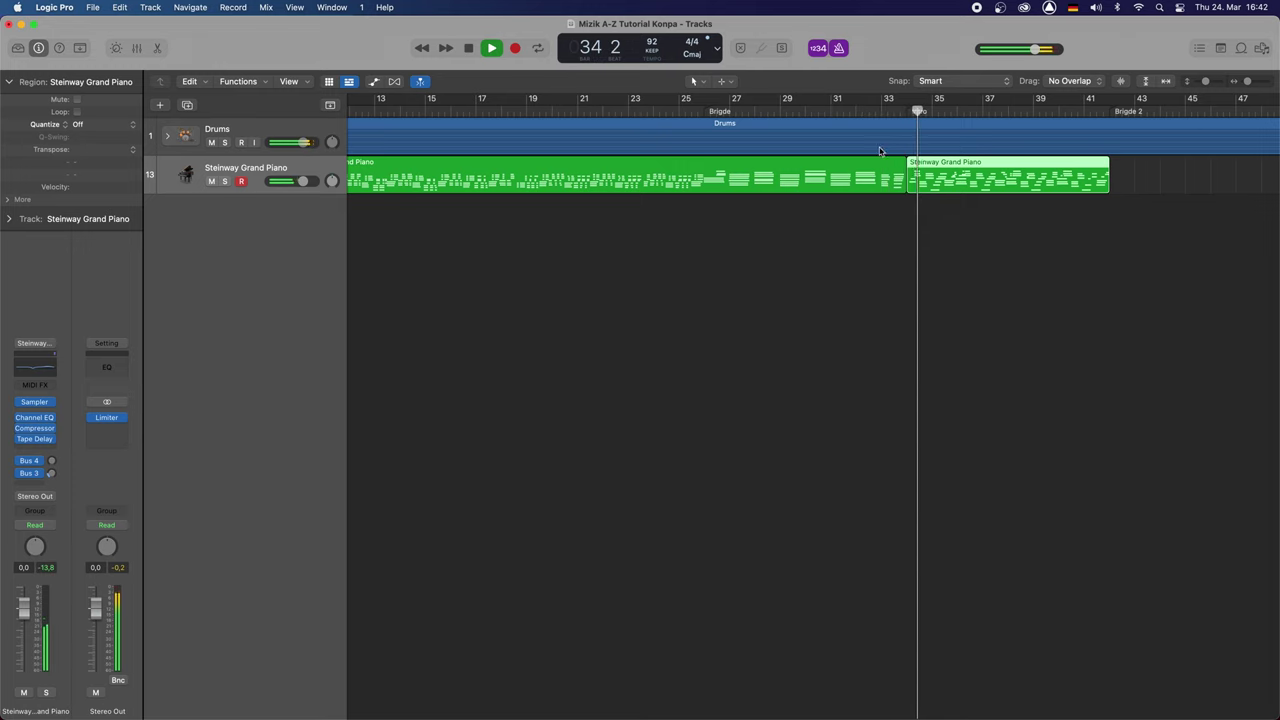
key("super+Right")
key("super+Right")
key("super+Right")
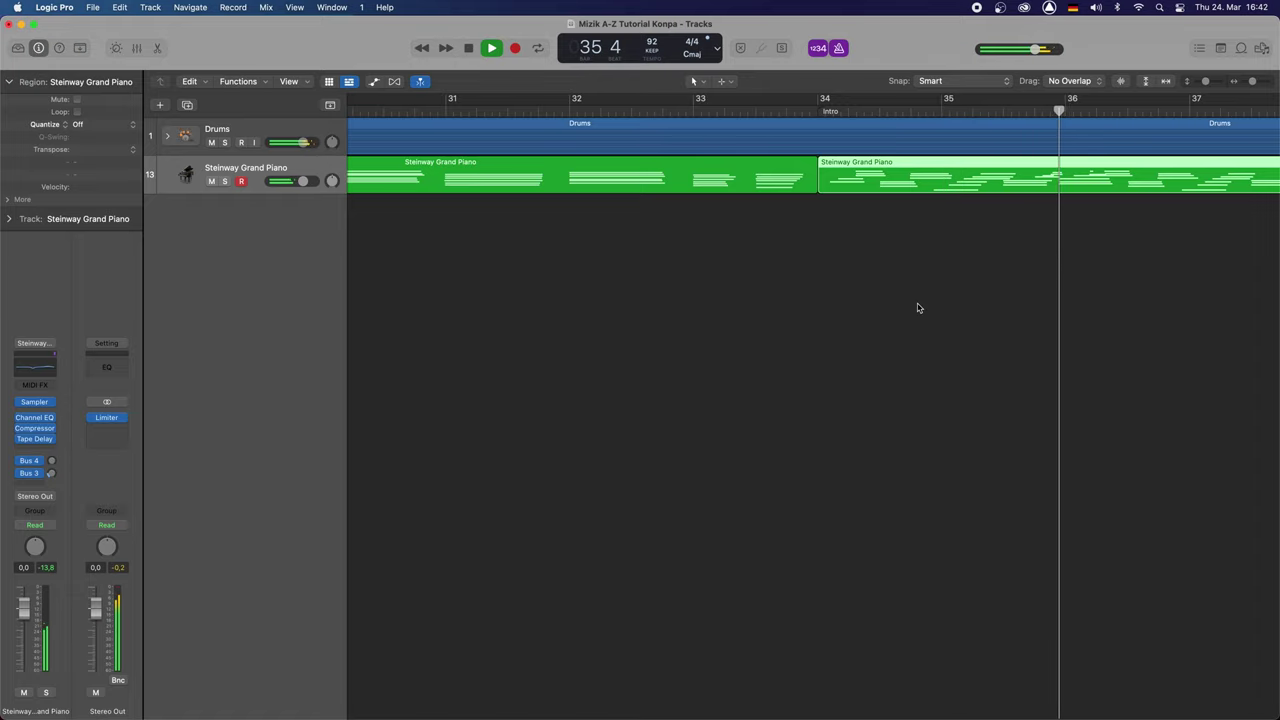
key("space")
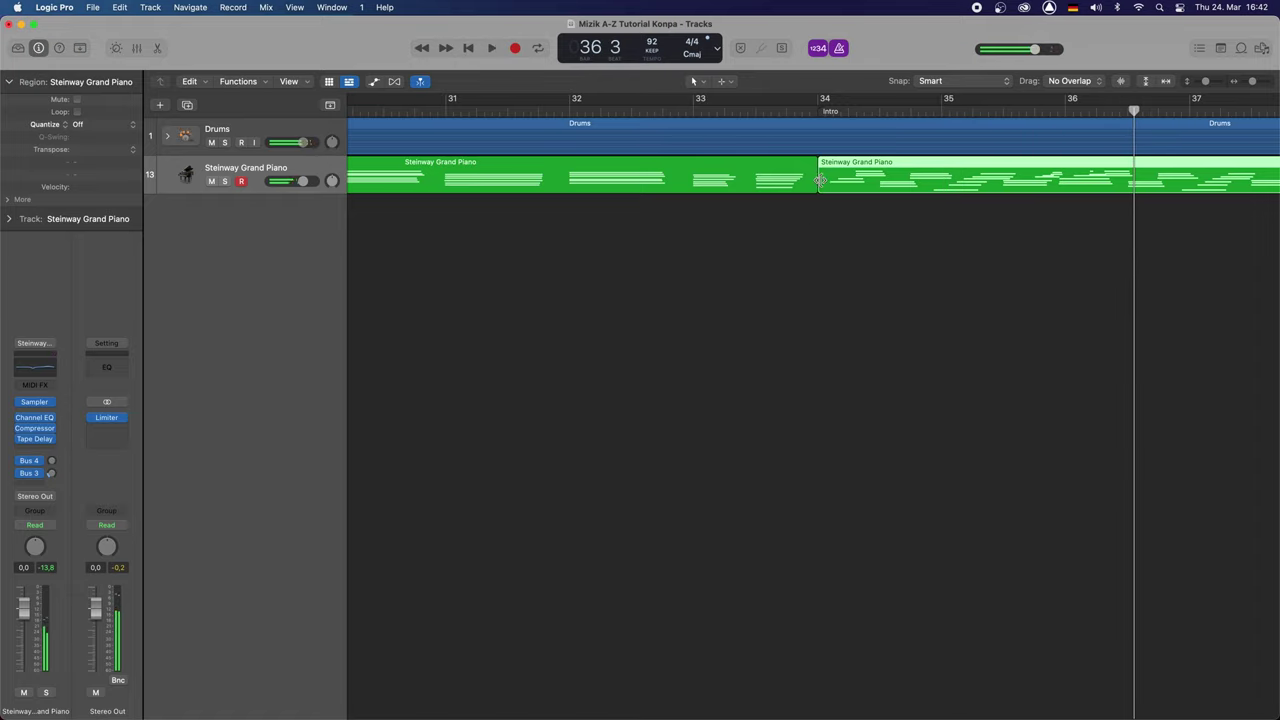
Pull the start of the copied Intro region slightly ahead of bar 34 and play the transition from the Brigde again.
left_click_drag(819, 180, 803, 180)
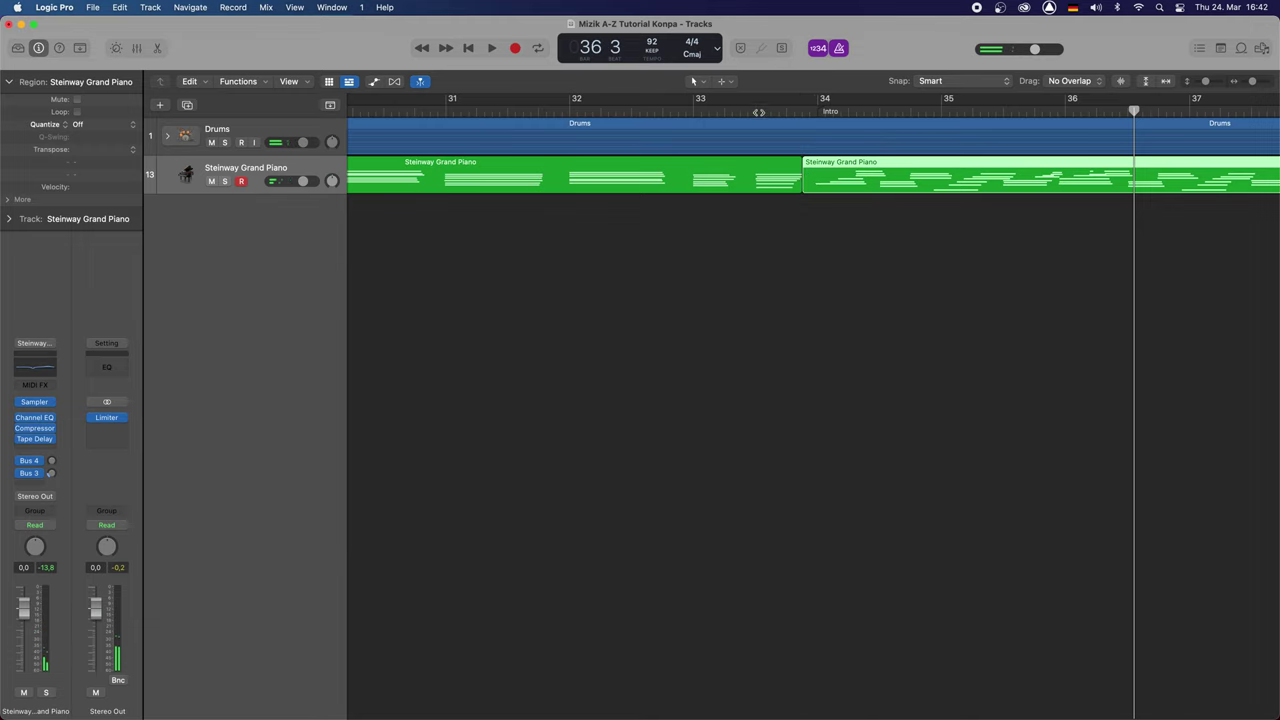
double_click(757, 114)
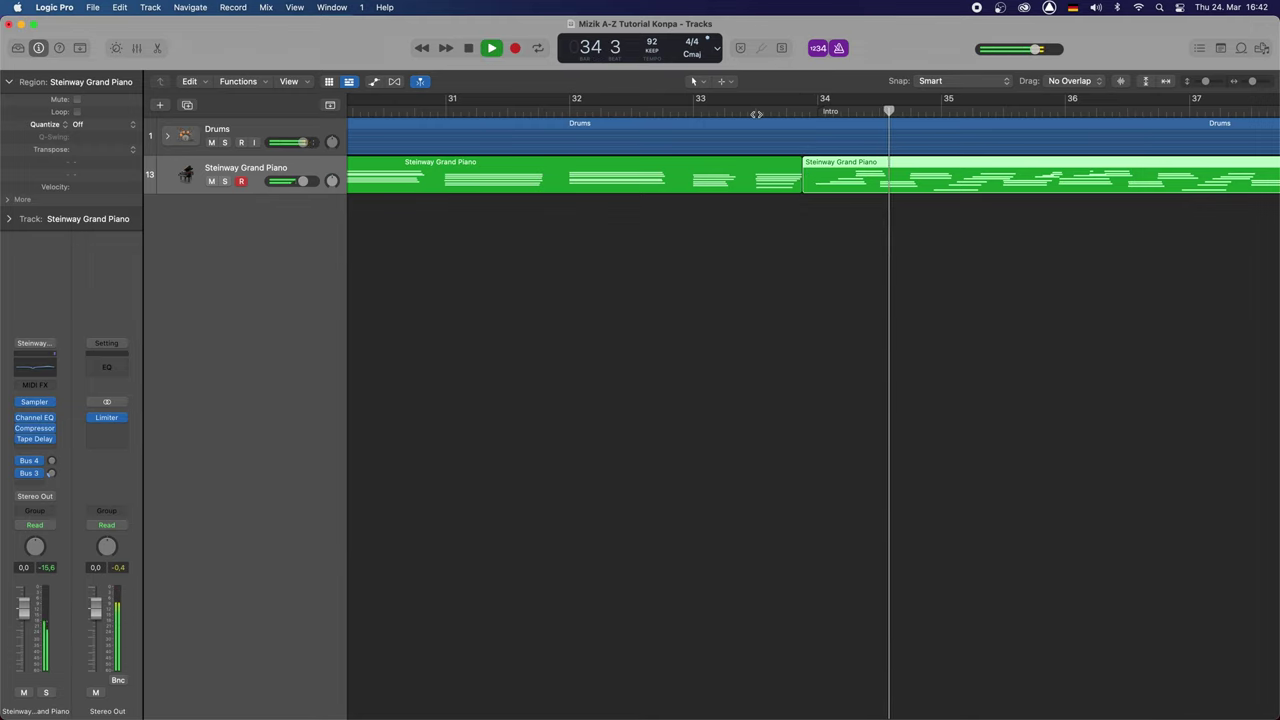
key("super+Left")
key("super+Left")
key("super+Left")
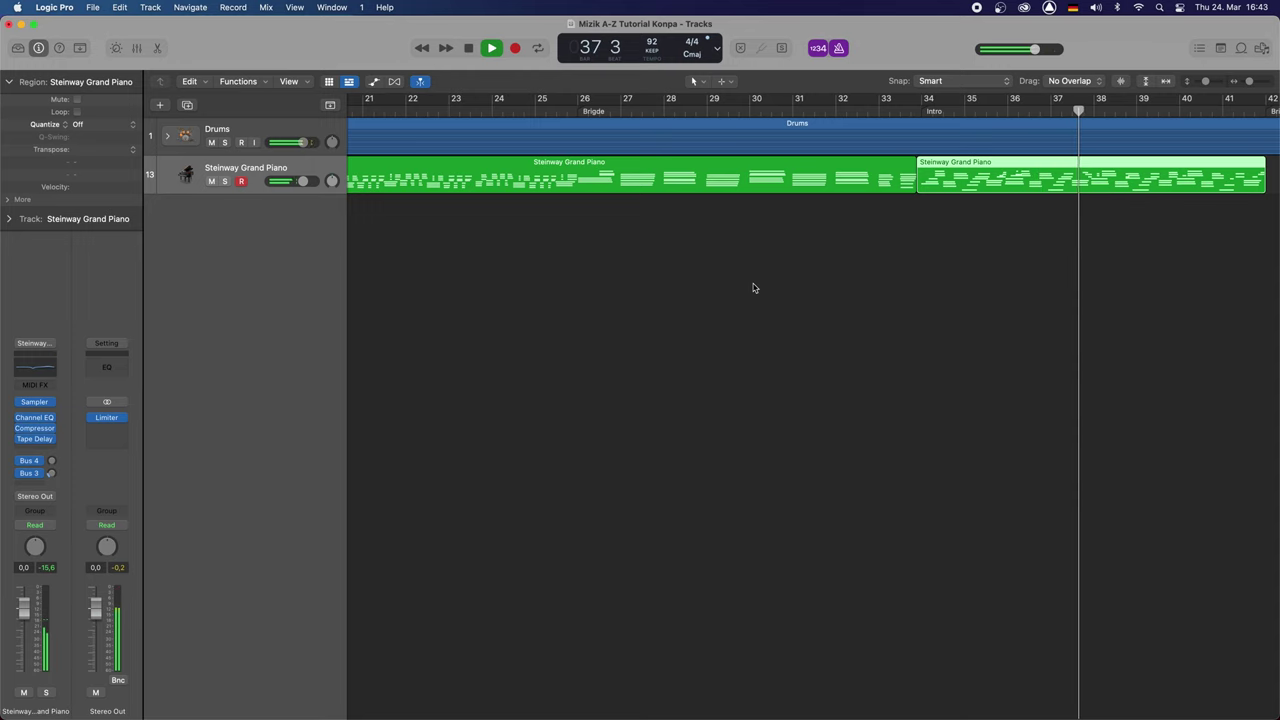
Play the copied Intro region through to its end at the Brigde 2 marker.
key("super+Left")
key("super+Left")
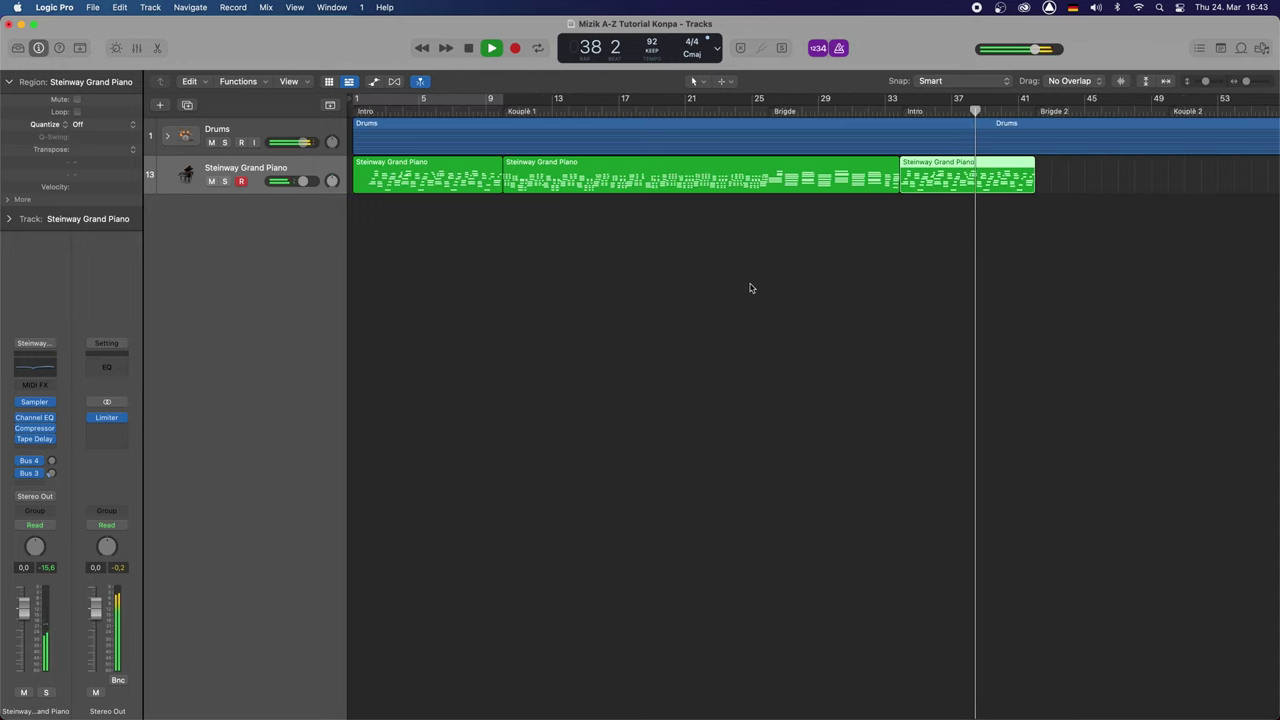
scroll(744, 289, "right", 2)
scroll(744, 289, "right", 2)
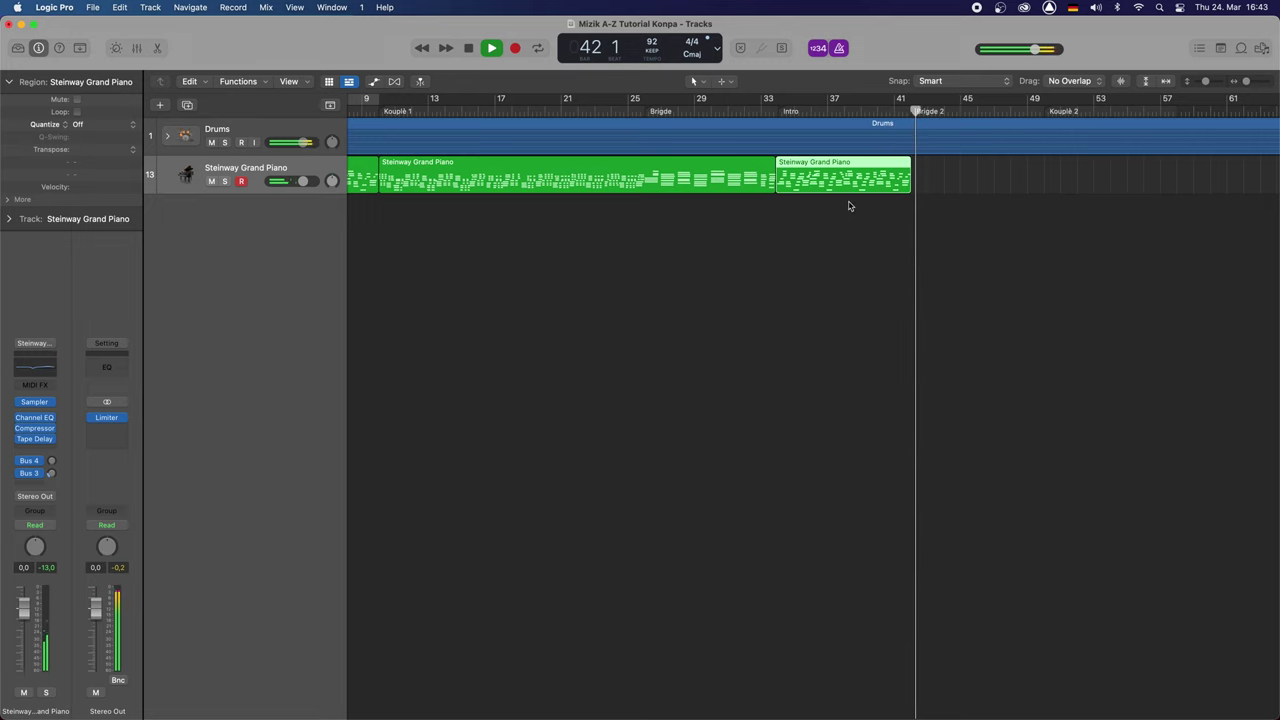
key("space")
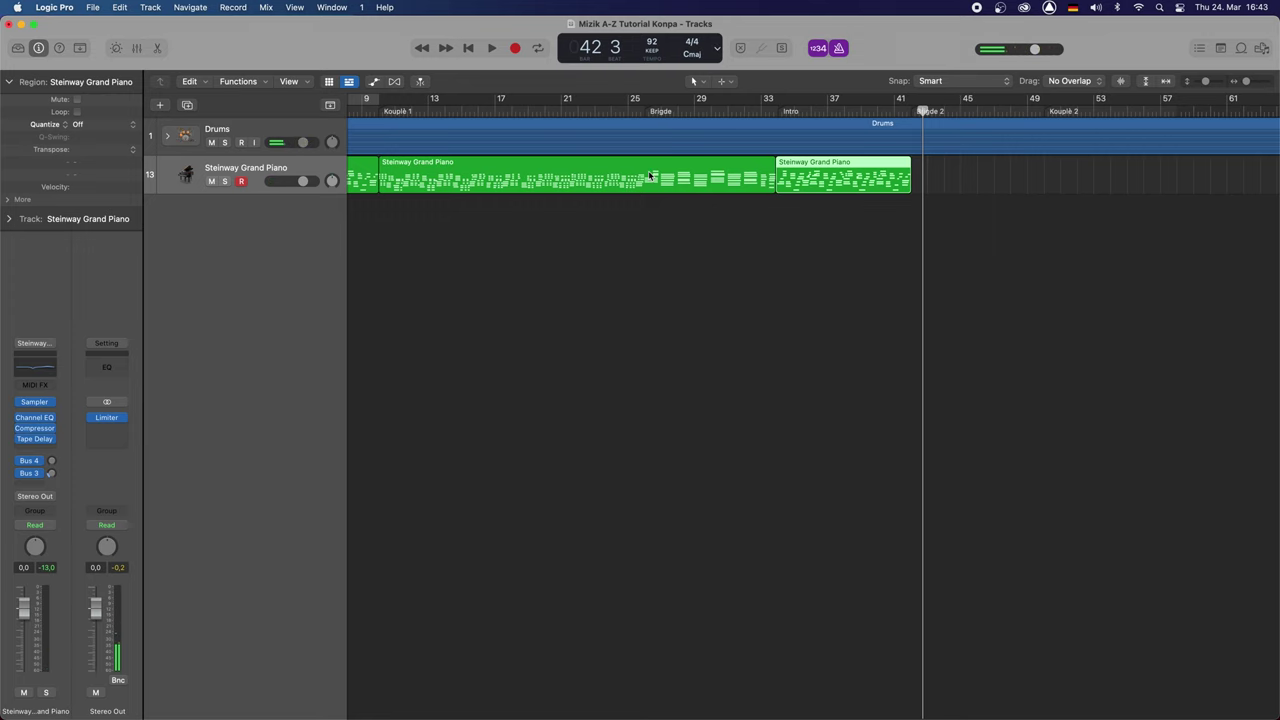
Split the second piano region at bar 26, where the Brigde starts.
scroll(684, 189, "up", 6)
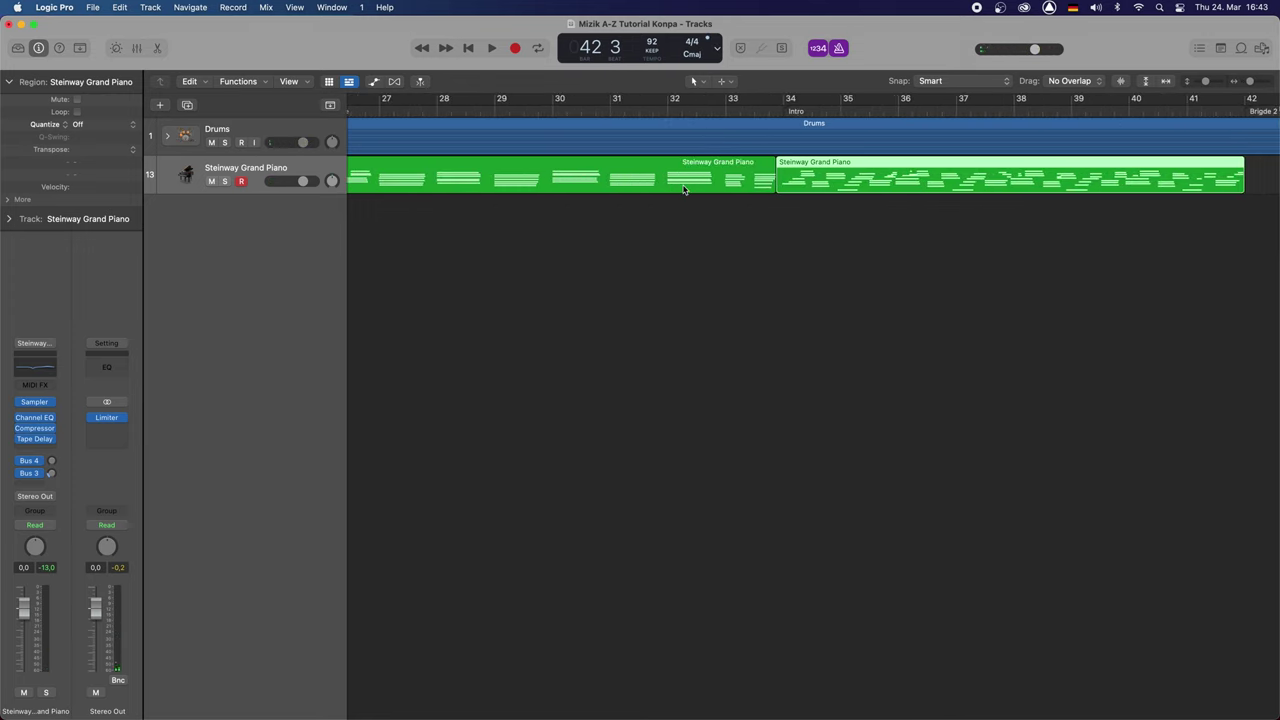
scroll(684, 189, "left", 4)
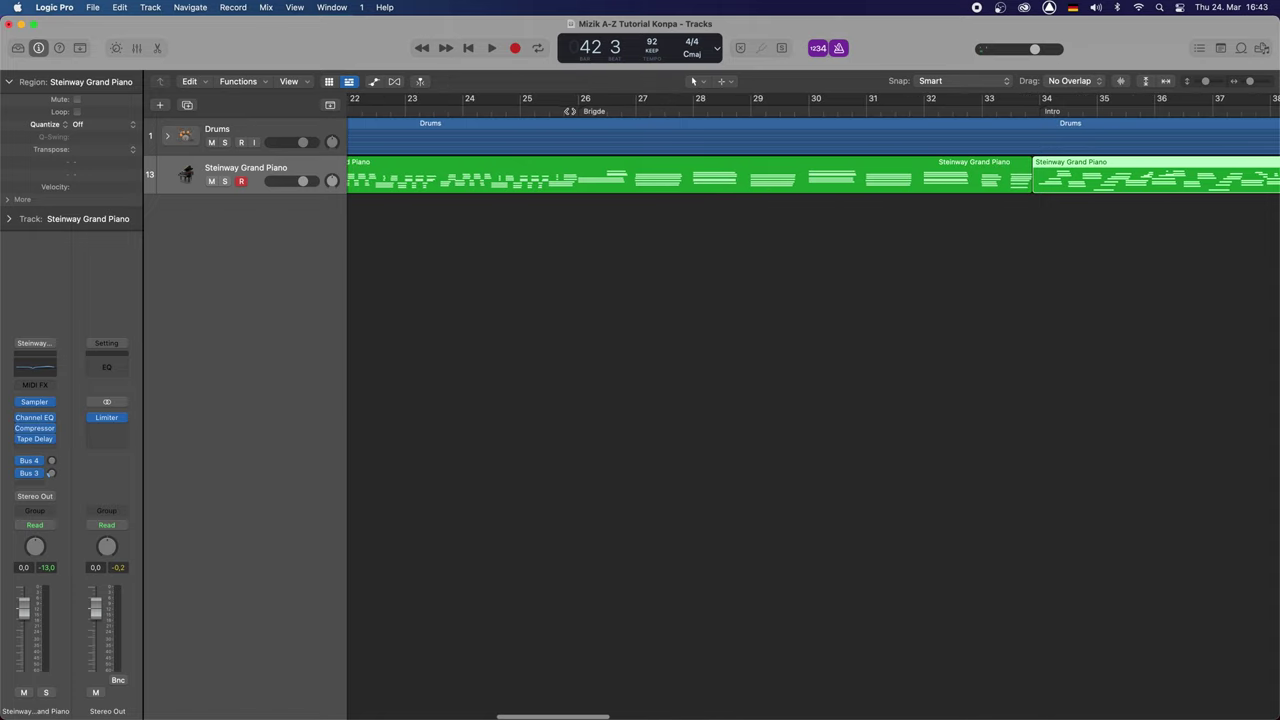
left_click(577, 111)
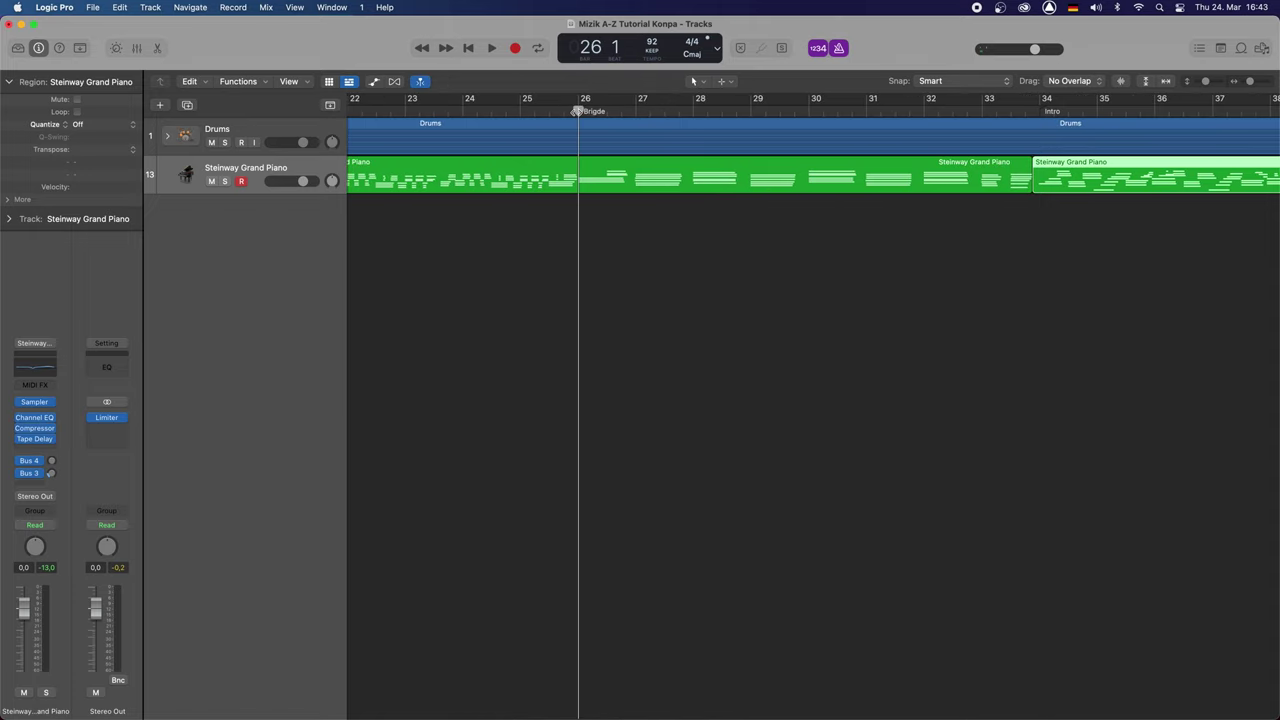
key("t")
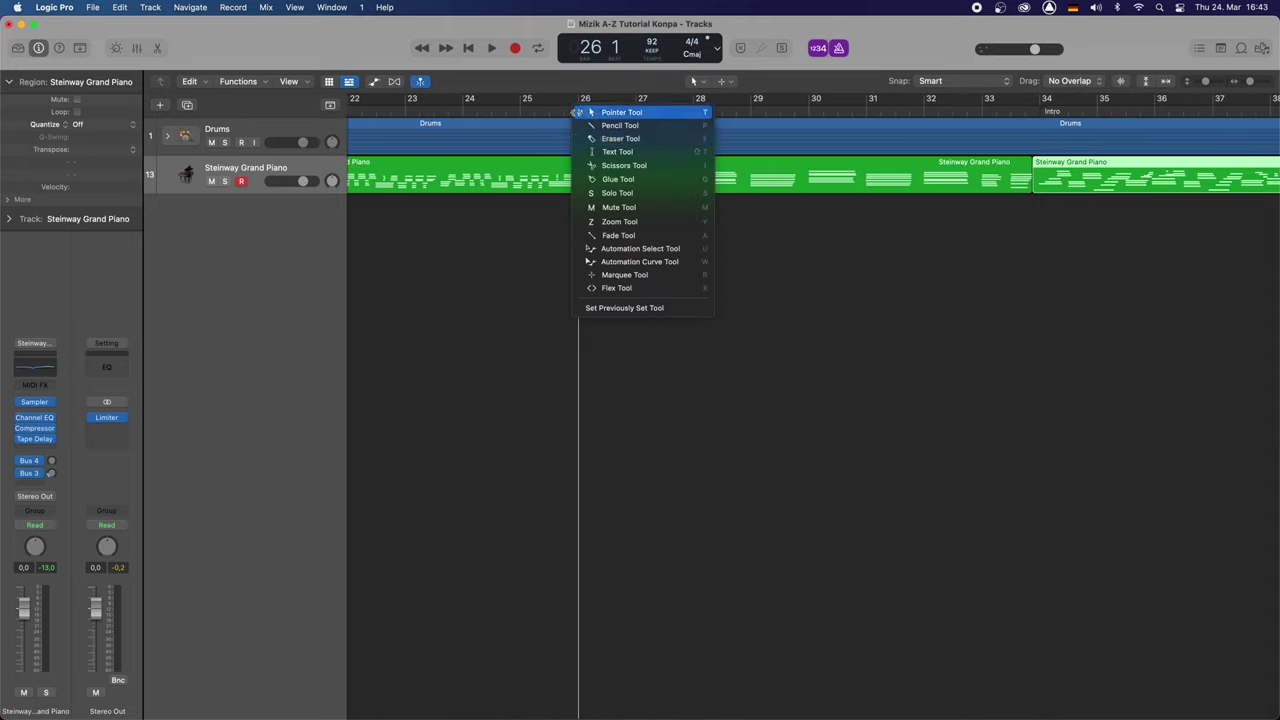
left_click(605, 167)
left_click(580, 177)
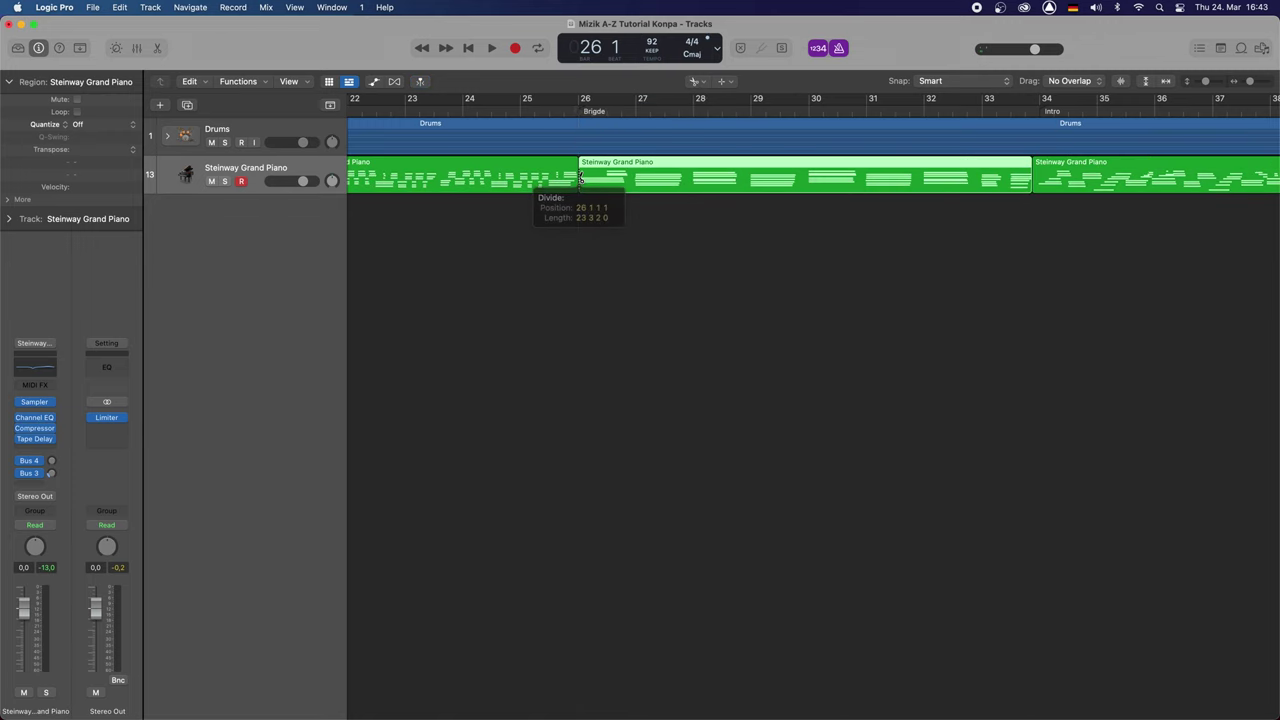
Copy the Brigde piano region to Brigde 2 so that it starts at bar 42, right after the copied Intro.
scroll(580, 177, "down", 5)
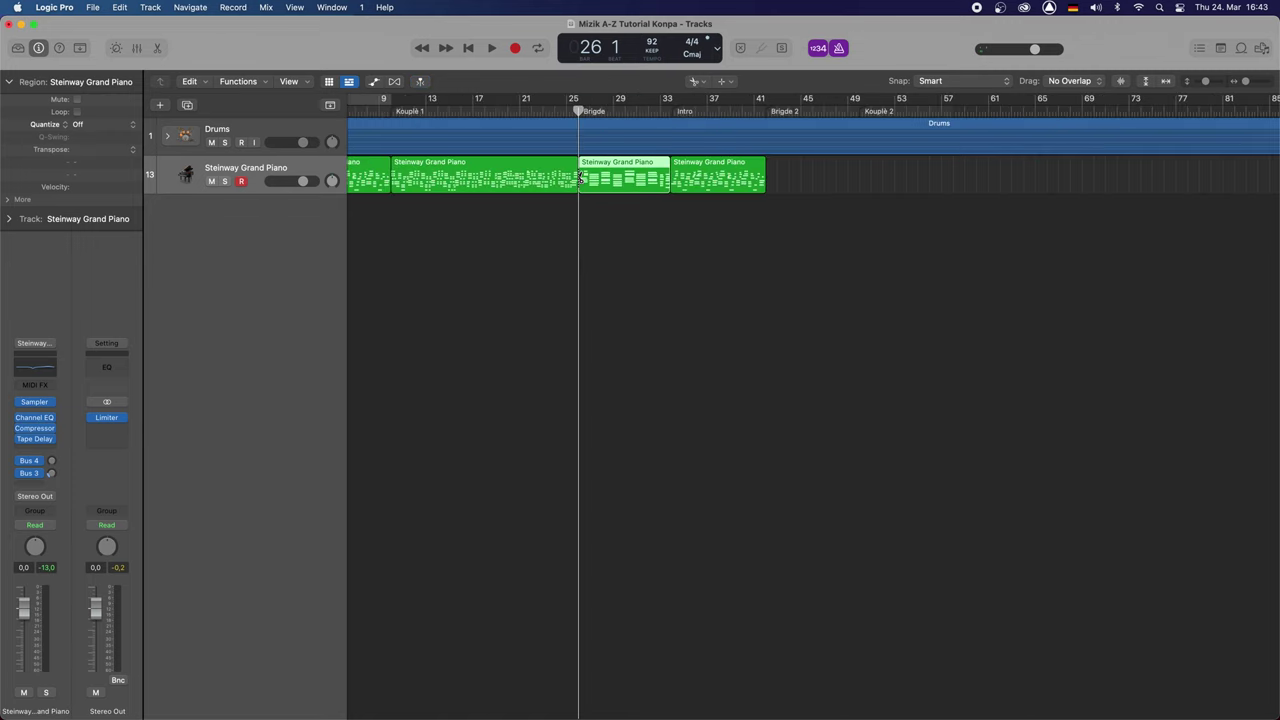
key("t")
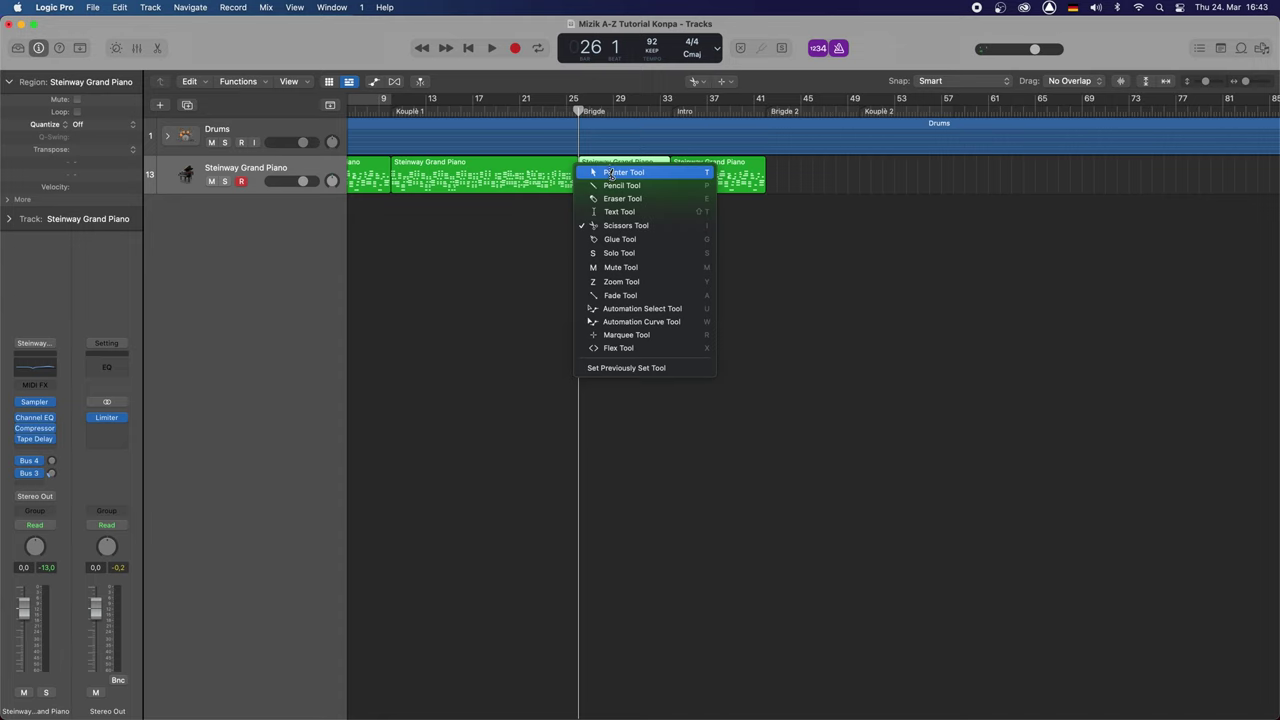
left_click(611, 173)
left_click_drag(703, 184, 795, 186)
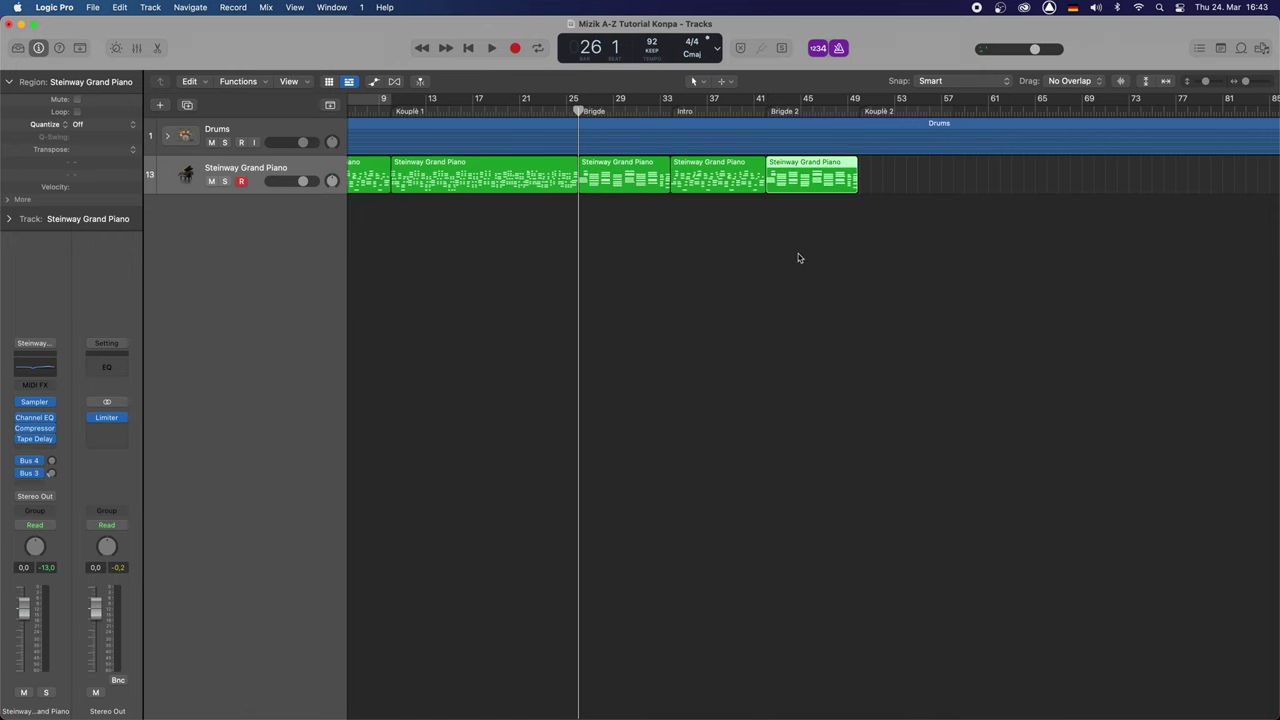
Play the transition from the second Intro into the copied Brigde 2 region.
key("super+Right")
key("super+Right")
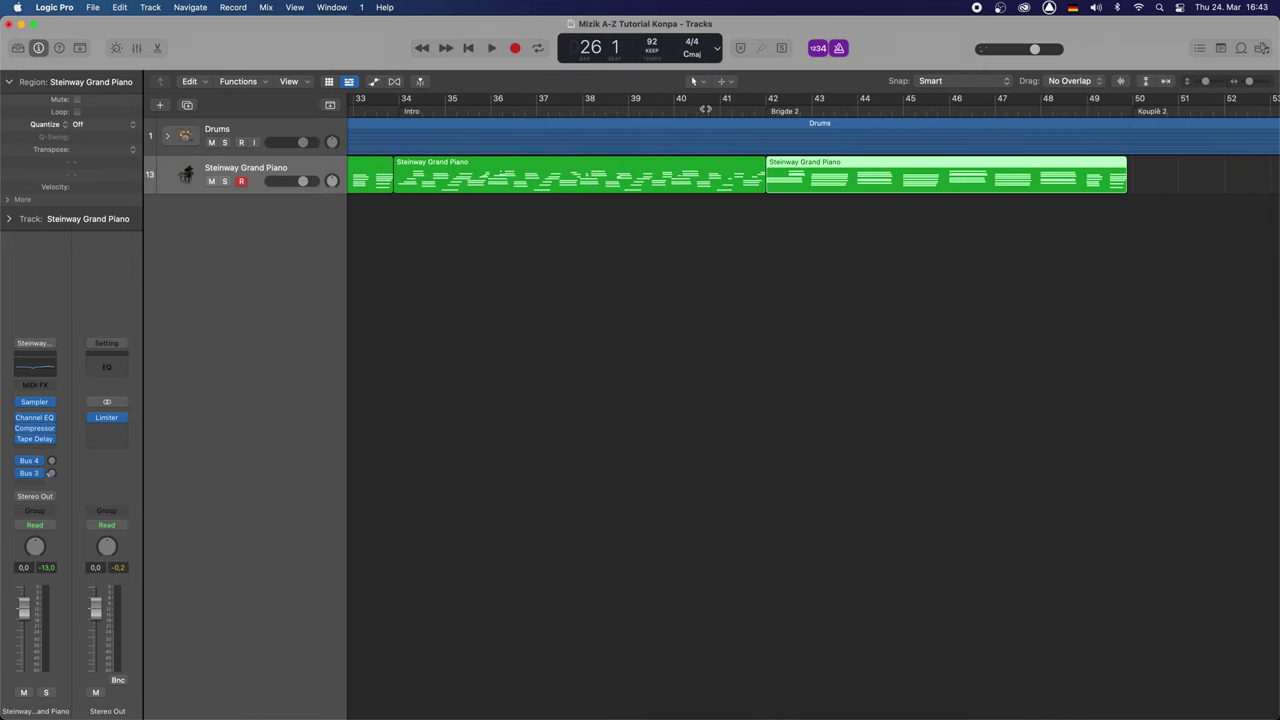
double_click(700, 108)
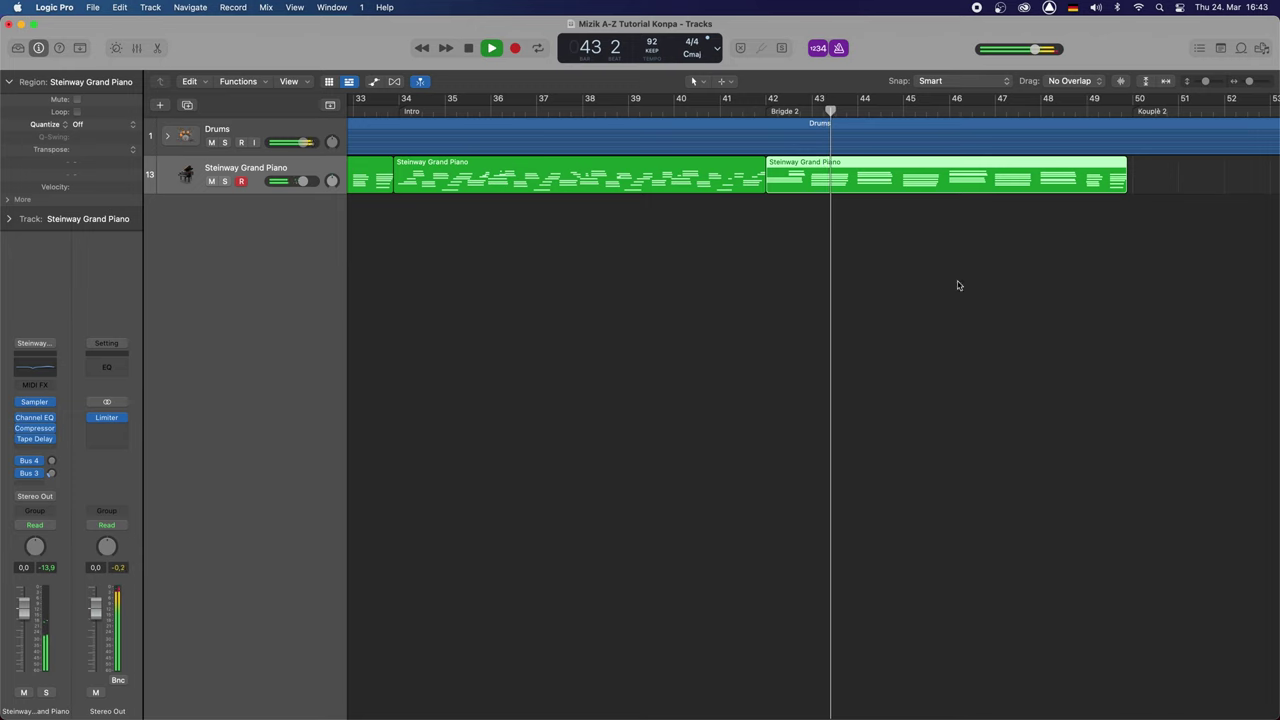
key("space")
Join all five Steinway Grand Piano regions into one region with the Glue tool and return to the Pointer tool.
key("super+Left")
key("super+Left")
key("super+Left")
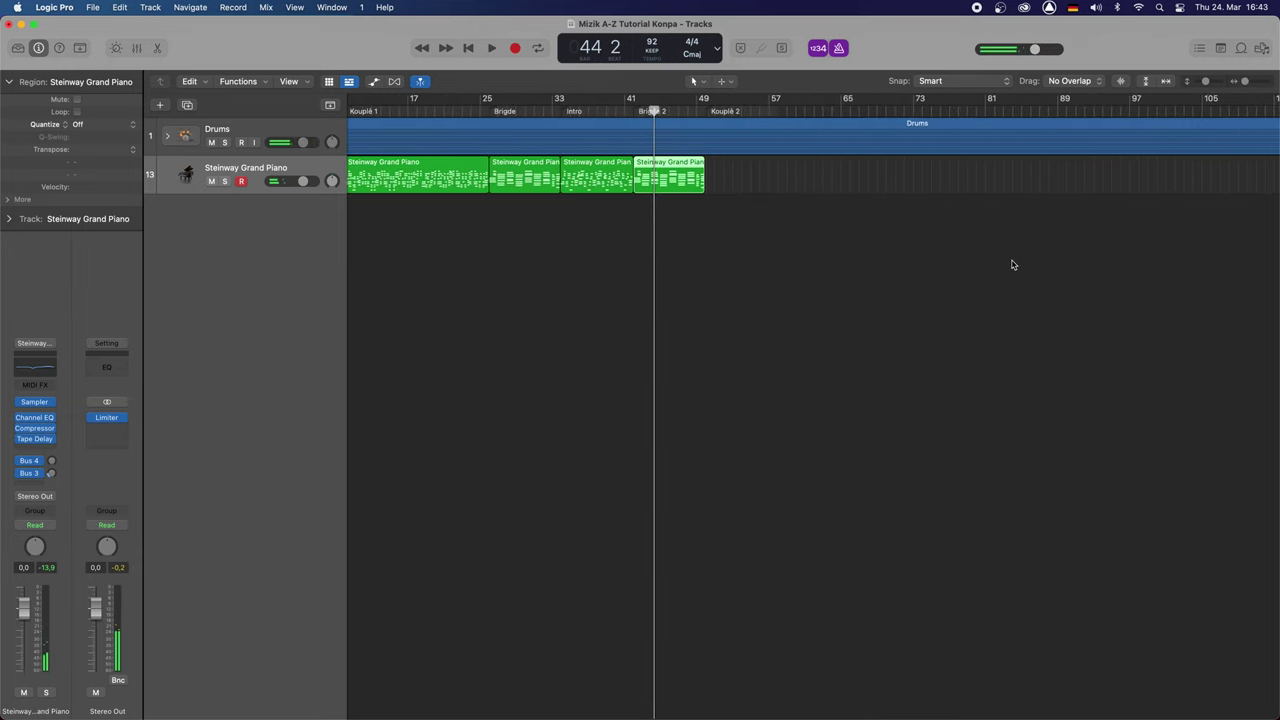
scroll(900, 224, "left", 5)
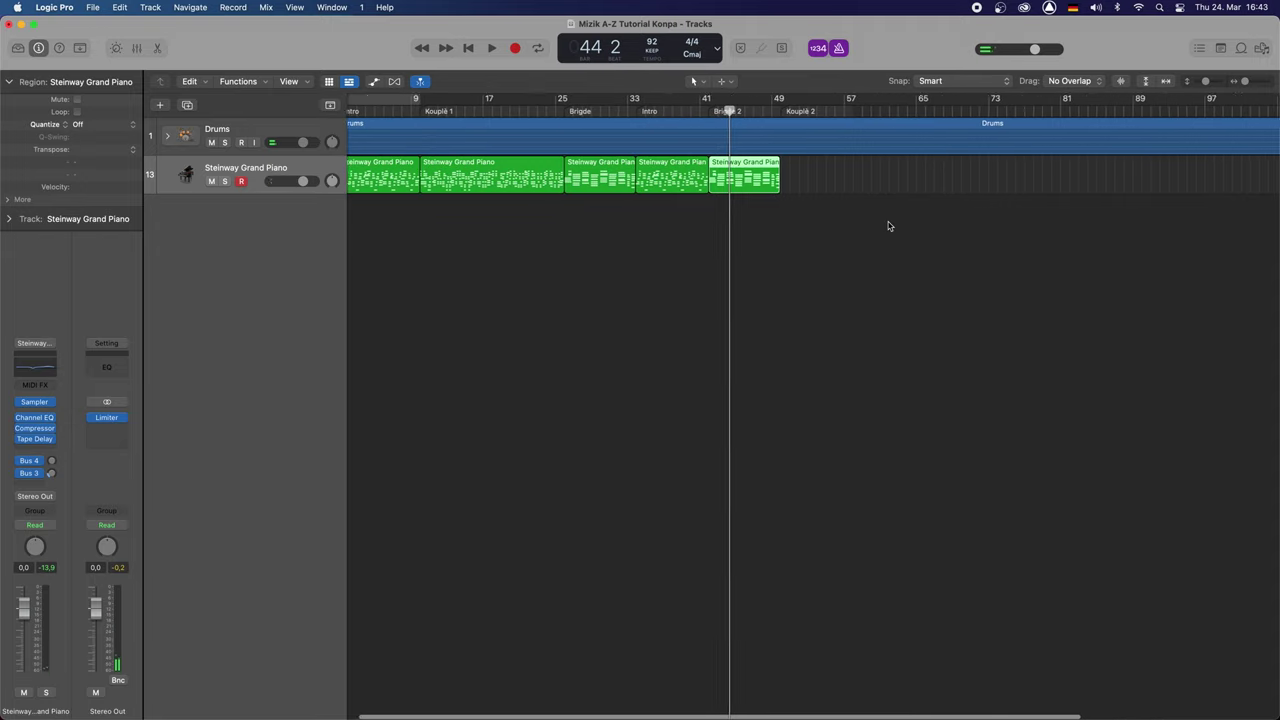
left_click_drag(866, 209, 395, 172)
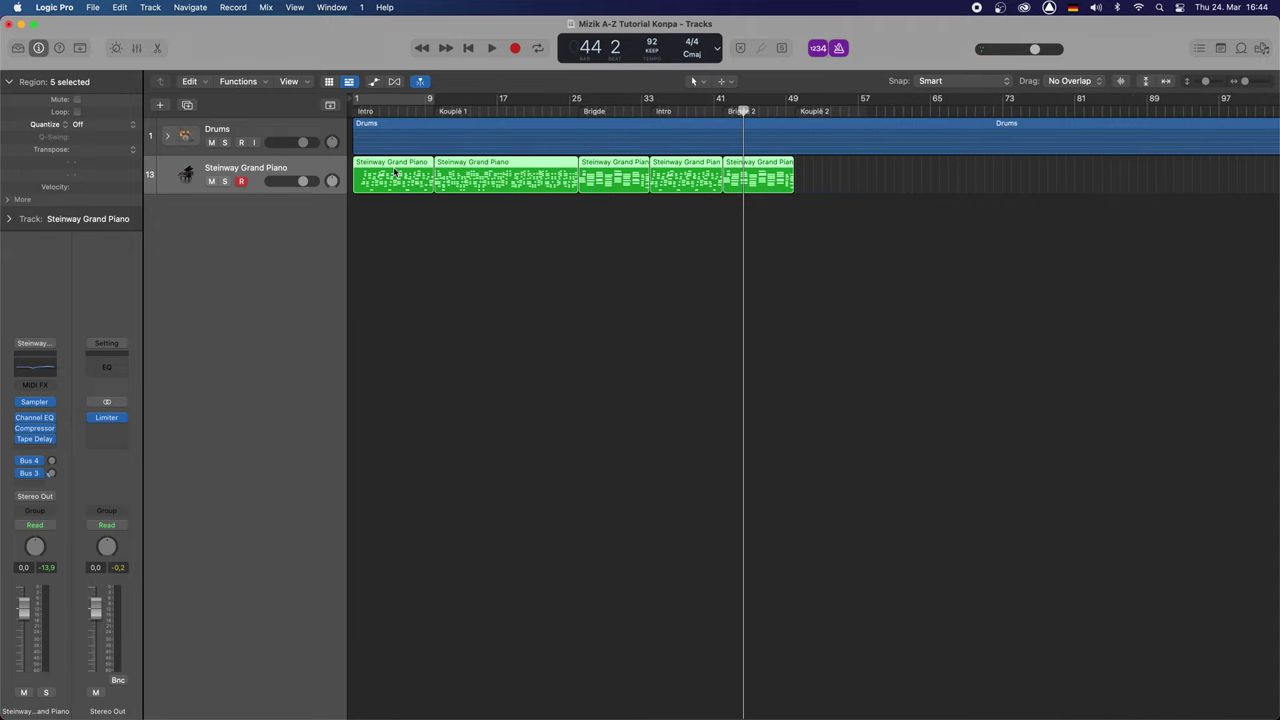
key("t")
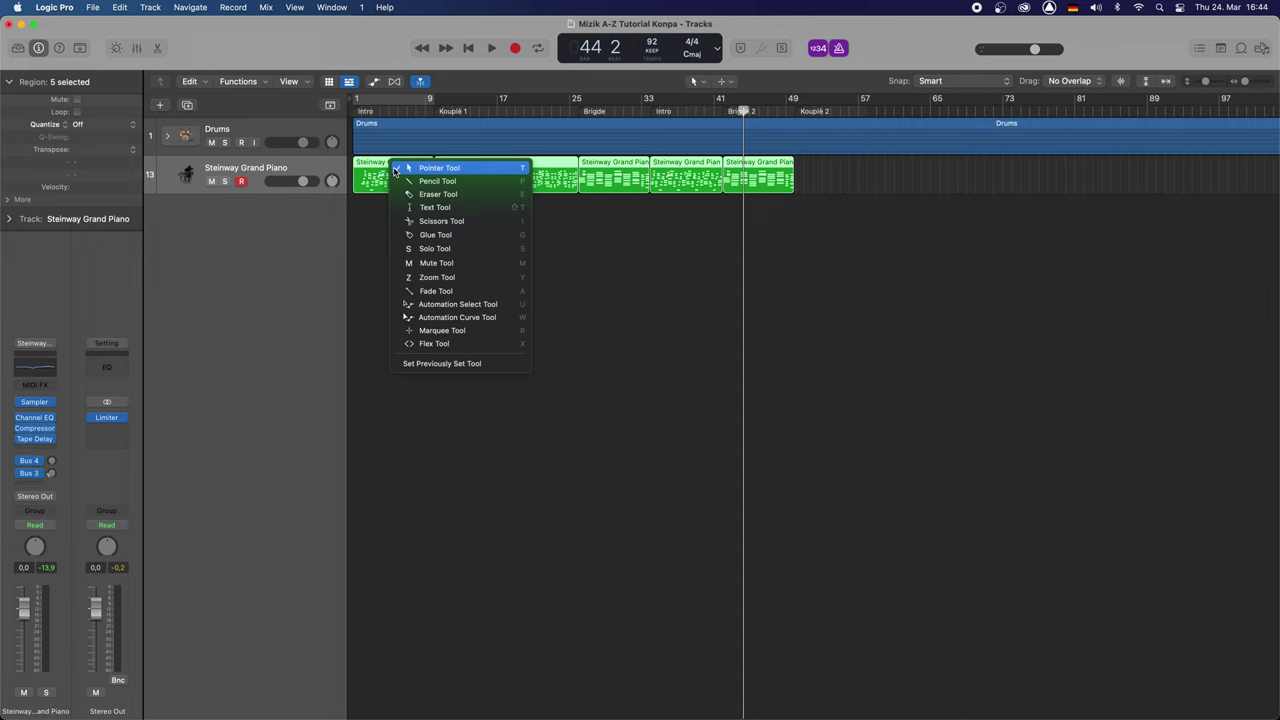
left_click(435, 235)
left_click(467, 188)
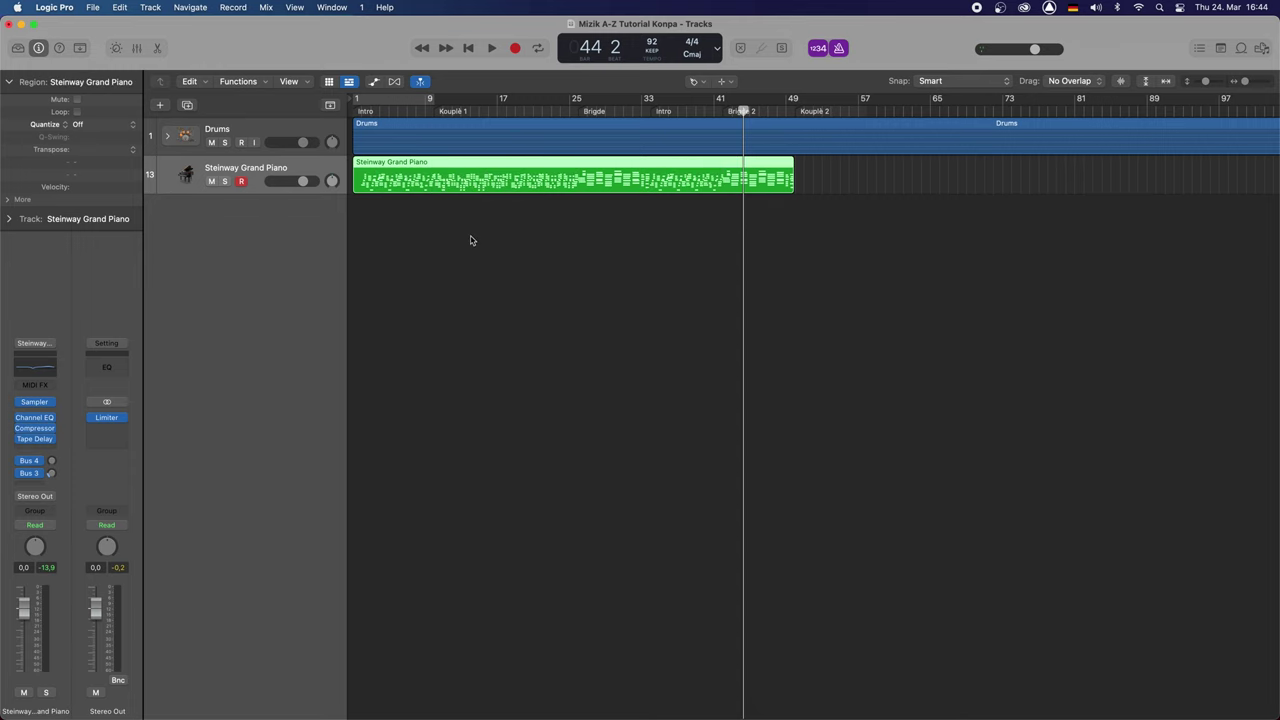
key("t")
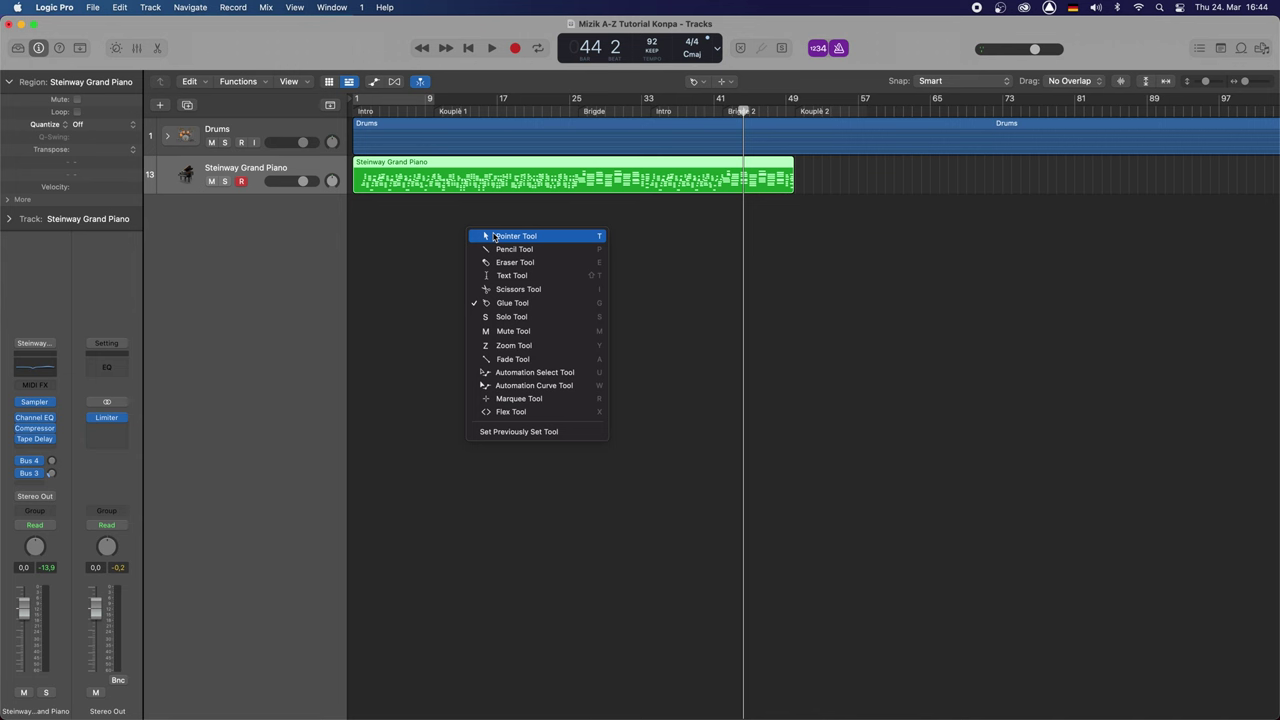
left_click(493, 236)
Open the joined piano region for note editing and quantize all its notes to 1/16 Note.
double_click(490, 182)
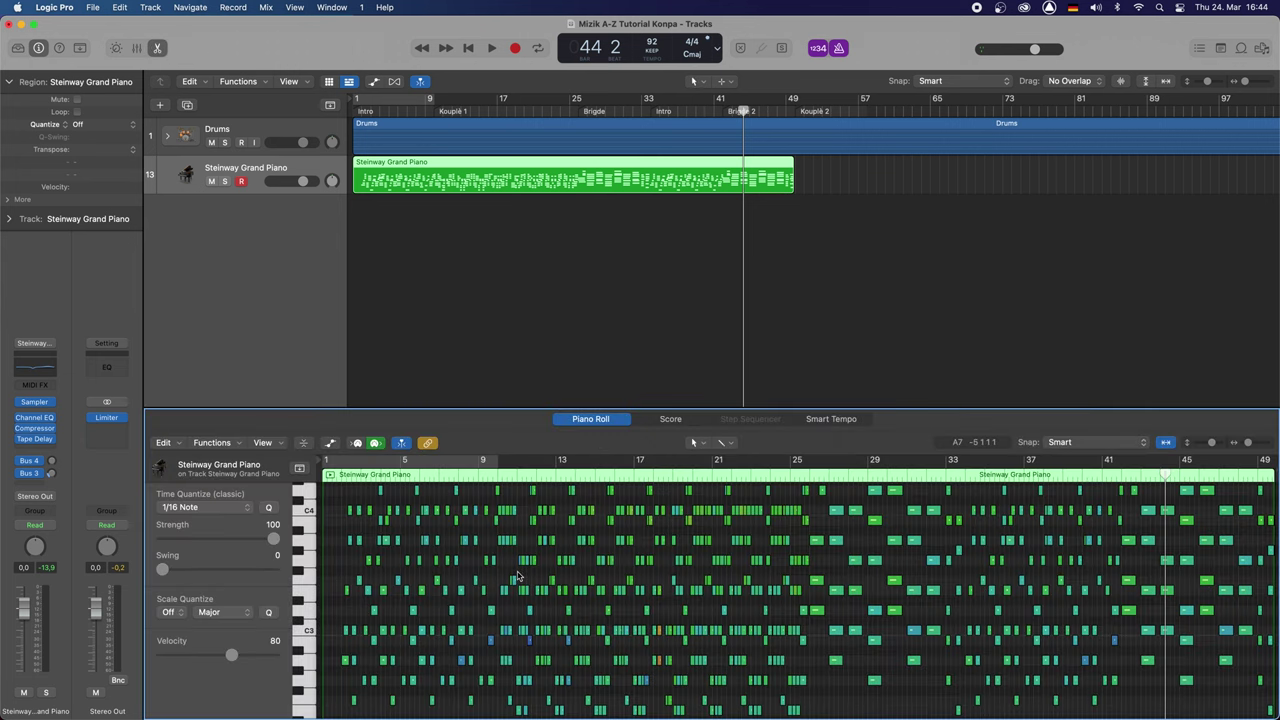
key("super+a")
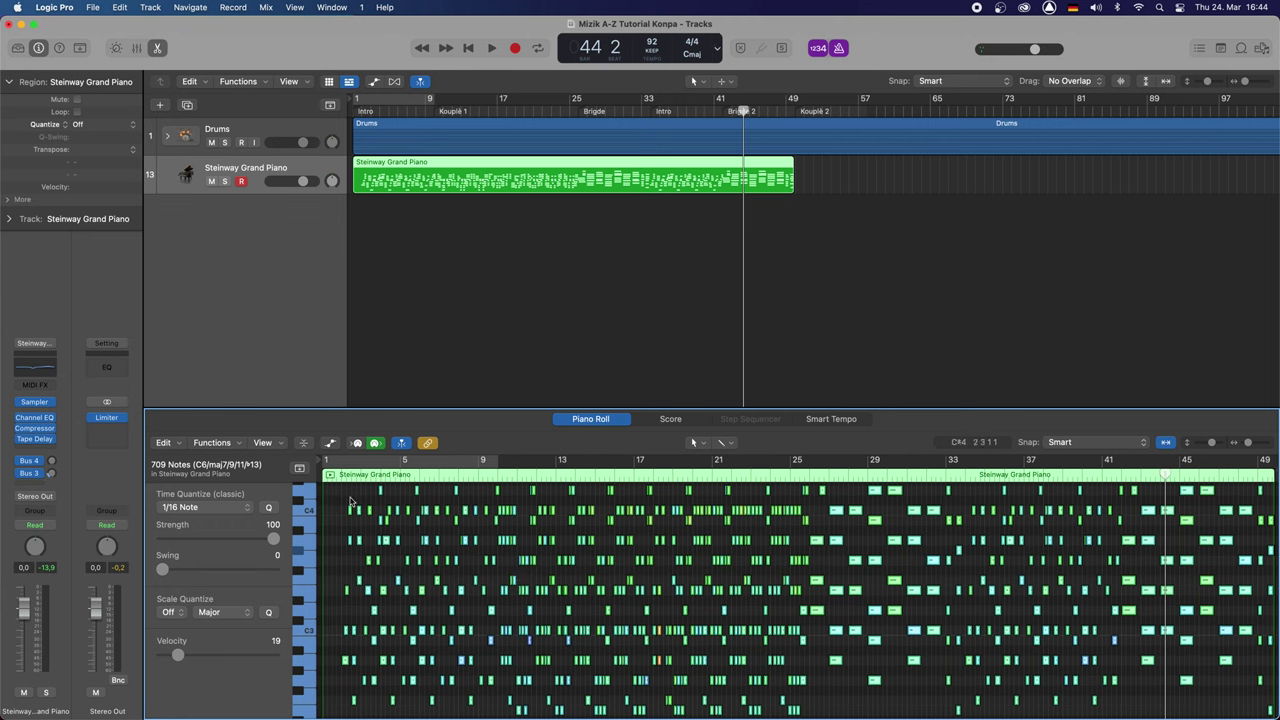
left_click(219, 446)
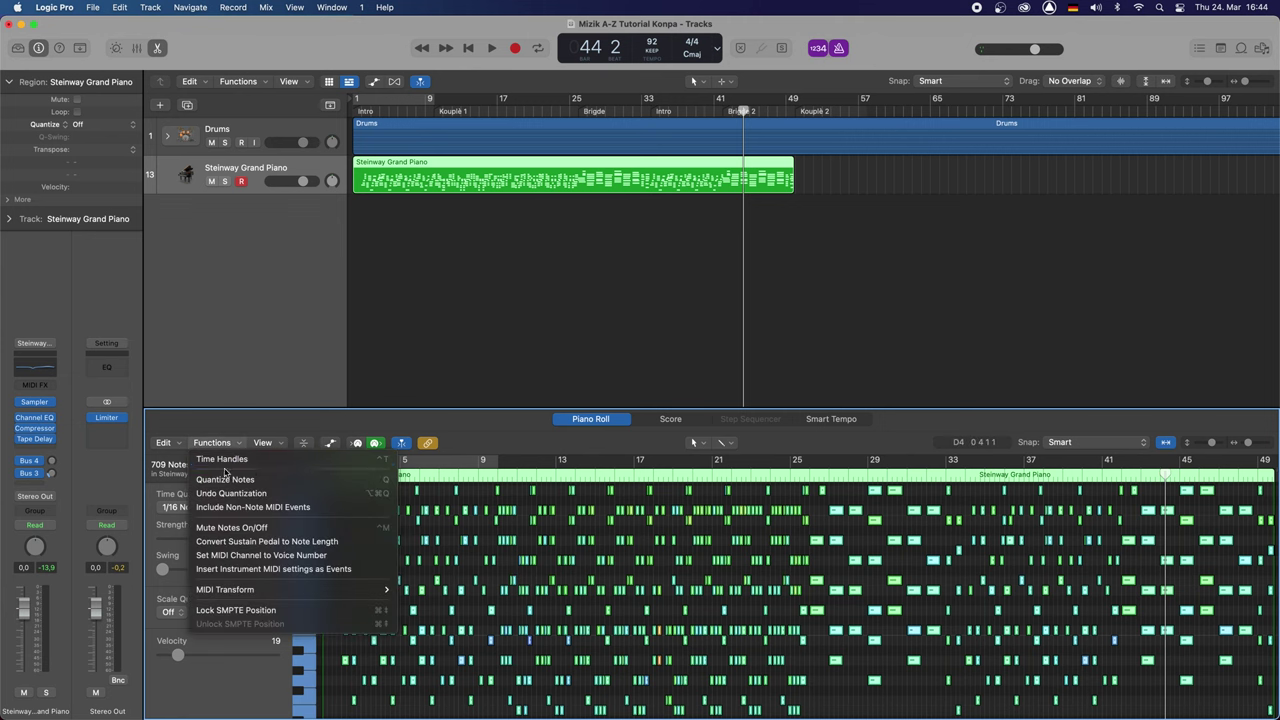
left_click(225, 479)
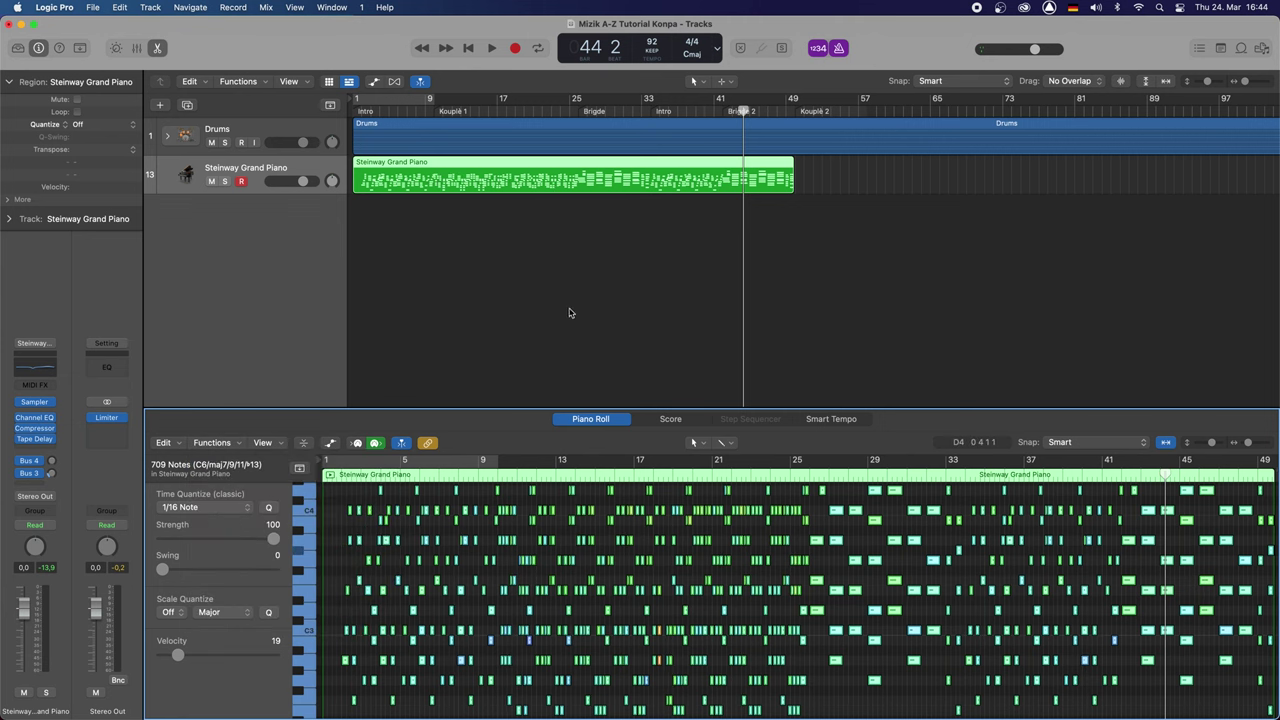
Play the quantized piano part from the song's start into Brigde 2, and play the transition into Kouplè 2.
key("Return")
key("space")
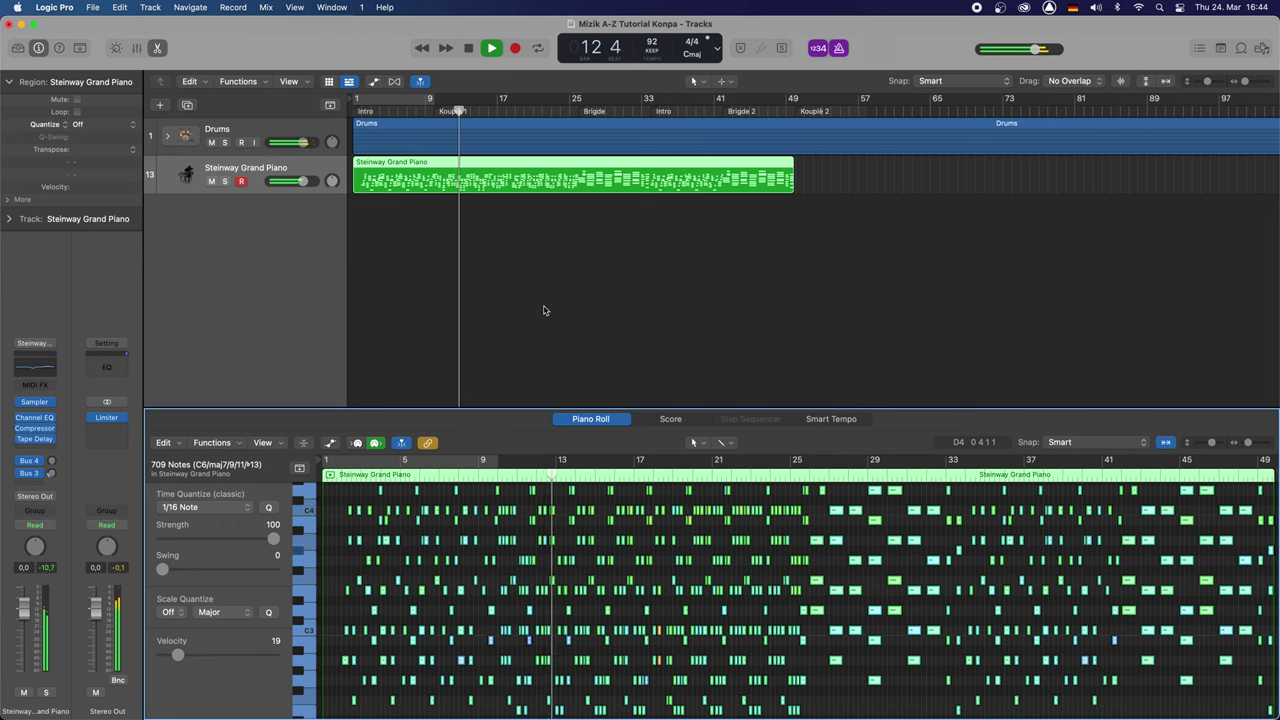
left_click(826, 646)
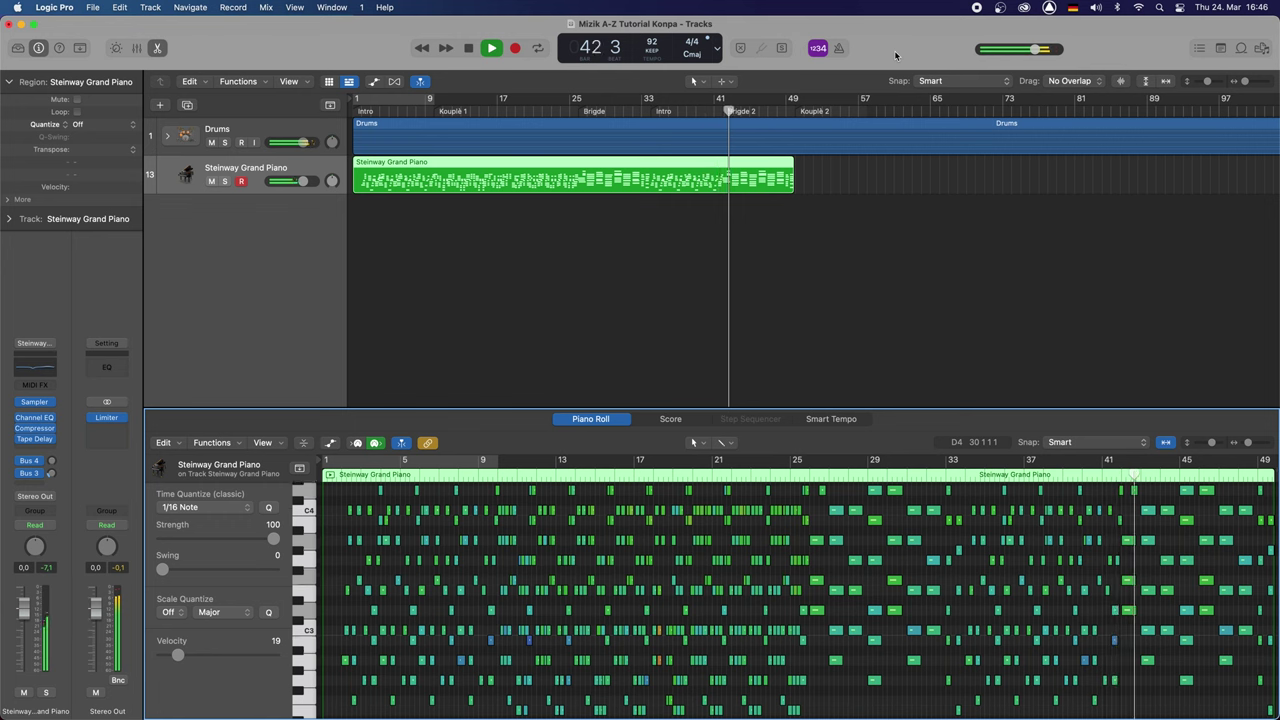
key("space")
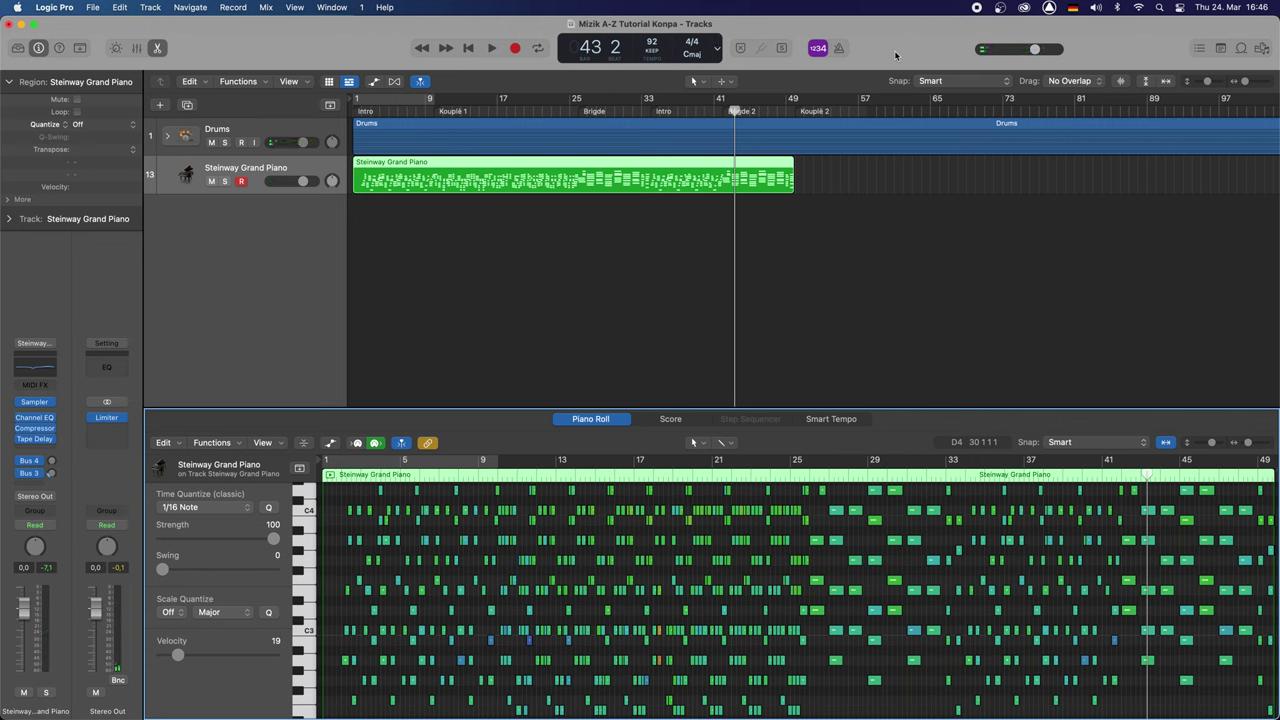
left_click(793, 112)
key("space")
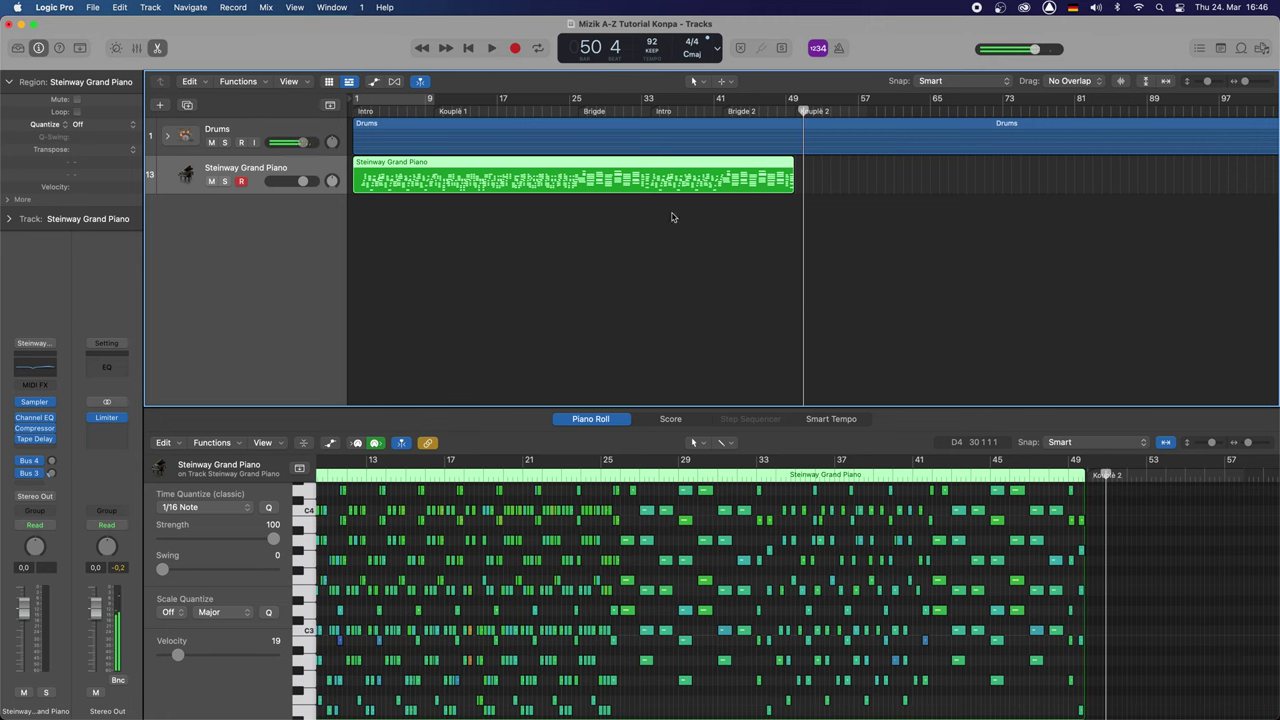
Split the joined piano region at bar 10, where Kouplè 1 starts.
left_click(432, 111)
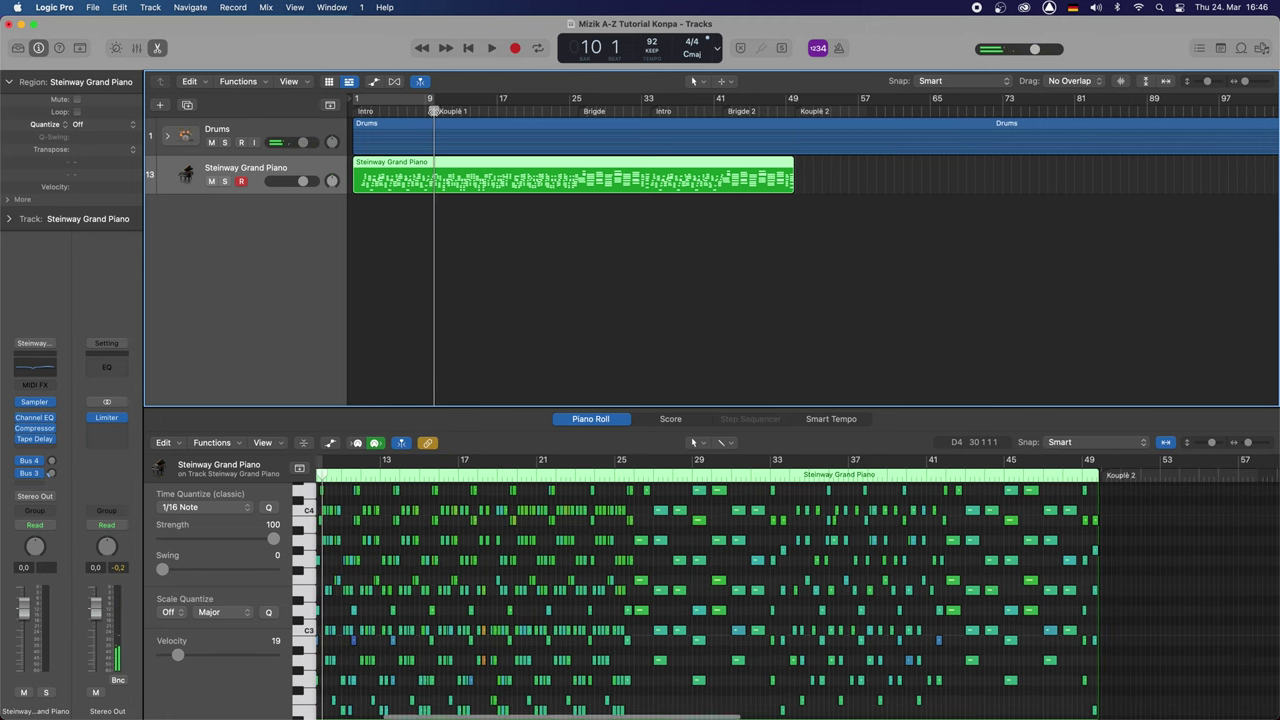
key("super+Right")
key("super+Right")
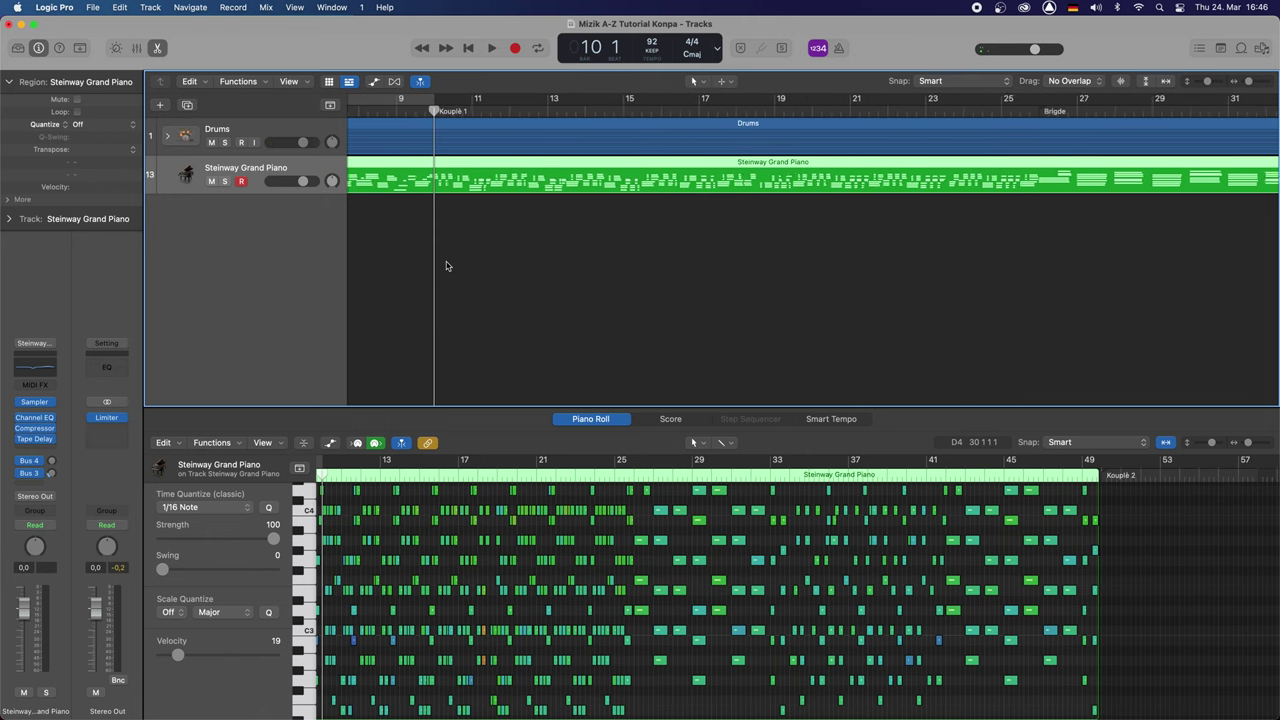
key("super+Left")
key("super+Left")
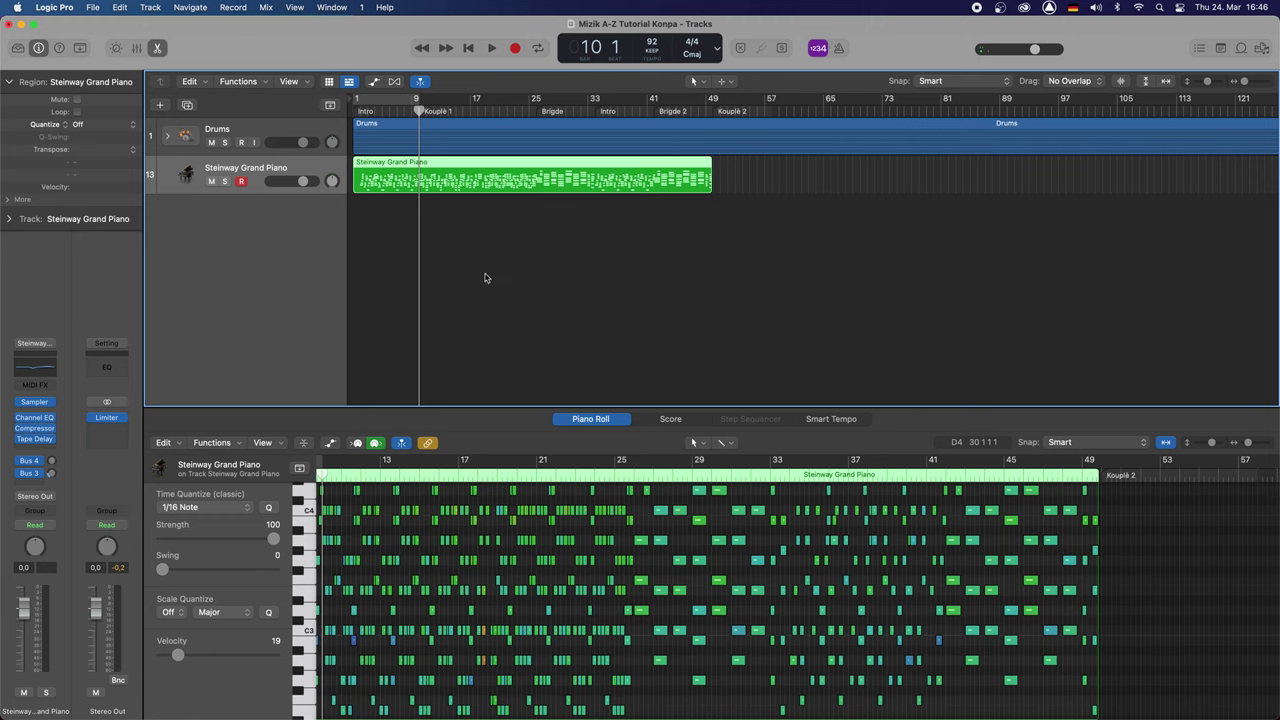
key("super+Right")
key("super+Right")
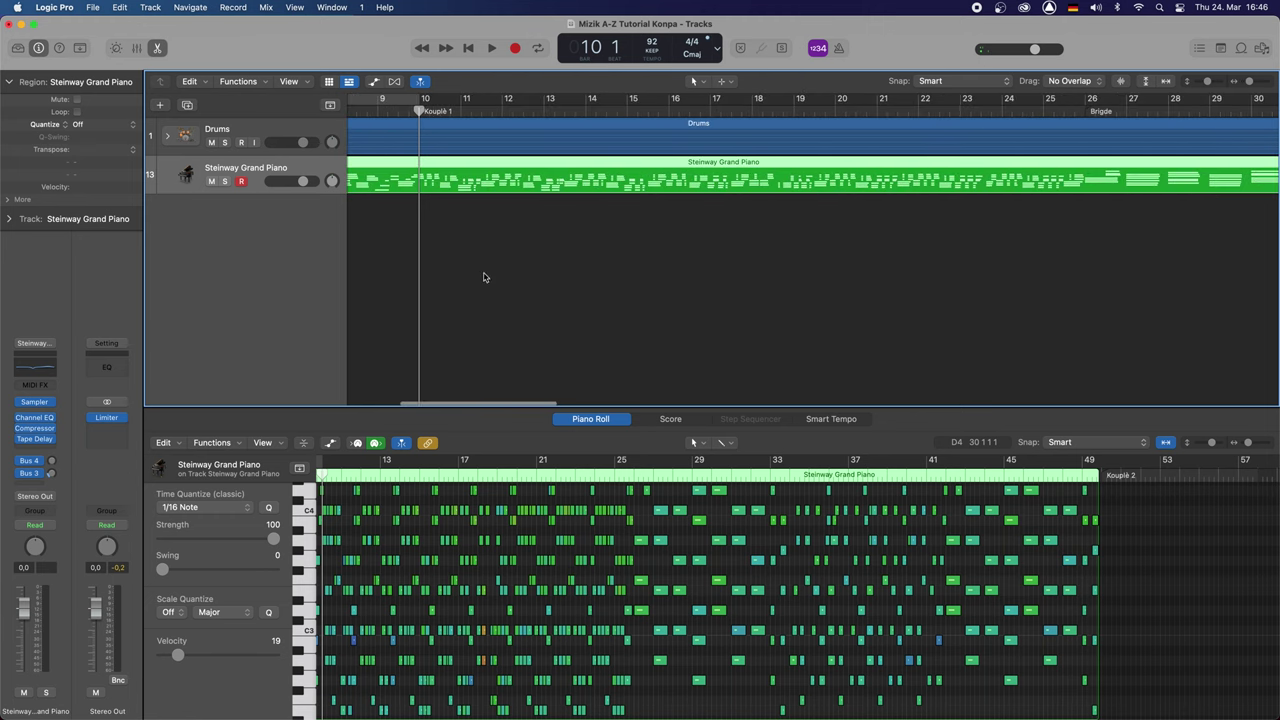
key("t")
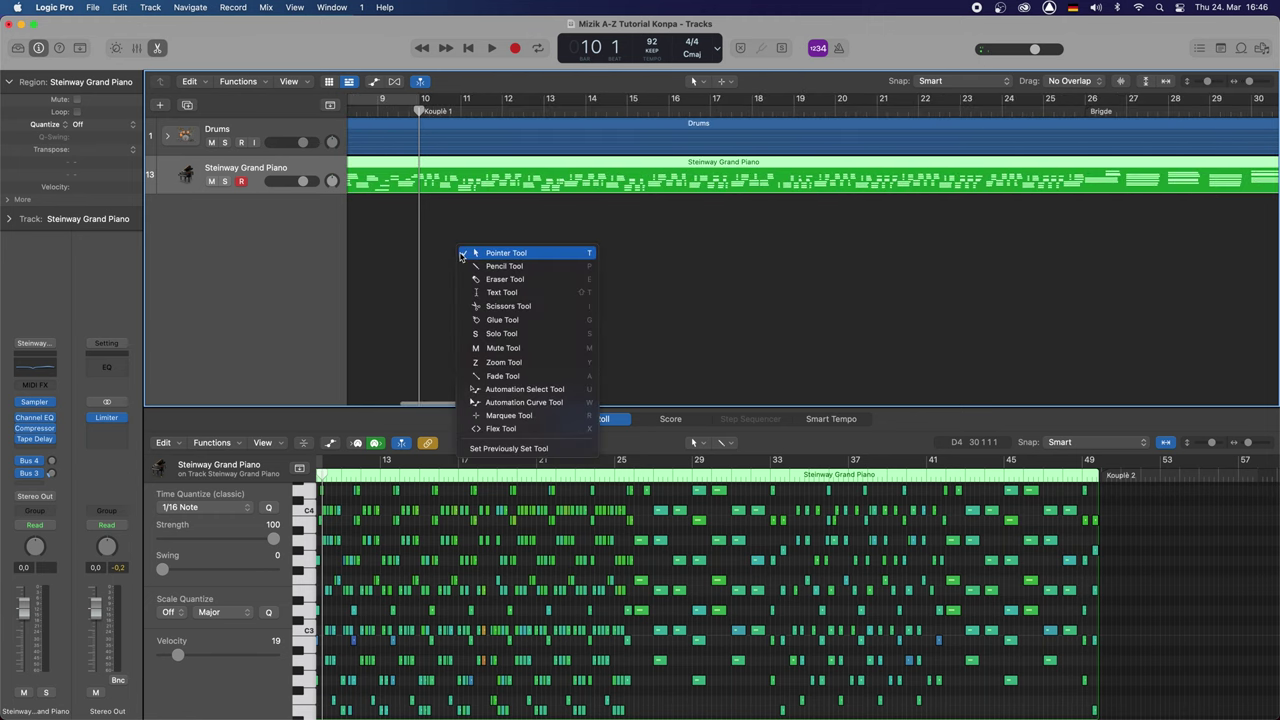
left_click(486, 302)
left_click(419, 176)
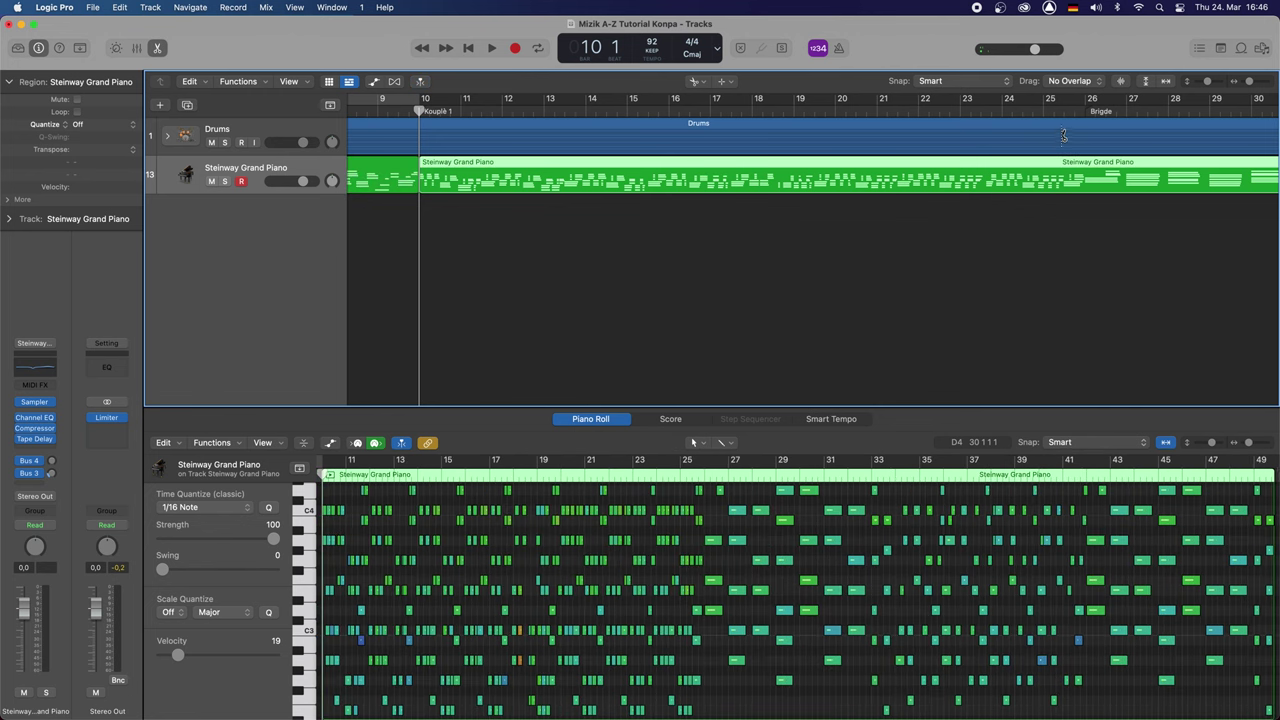
Play the bars leading into Brigde and split the piano region at bar 26, where Brigde starts.
double_click(1032, 110)
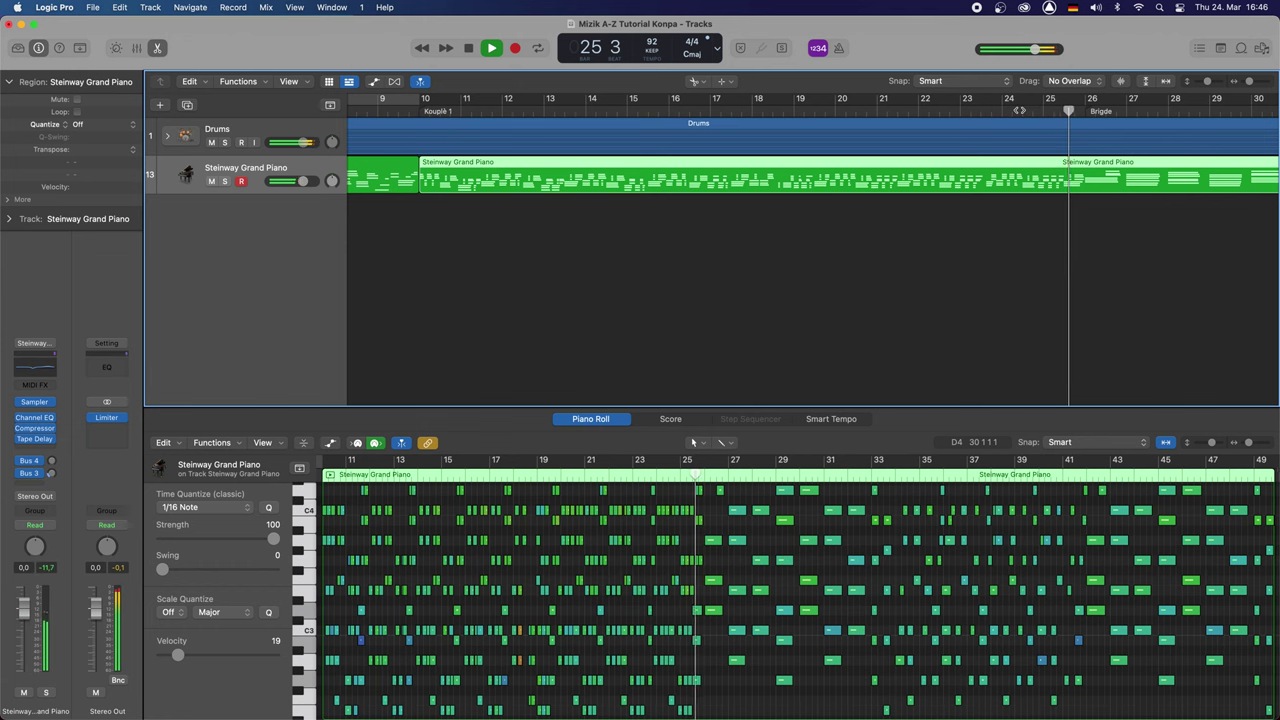
key("space")
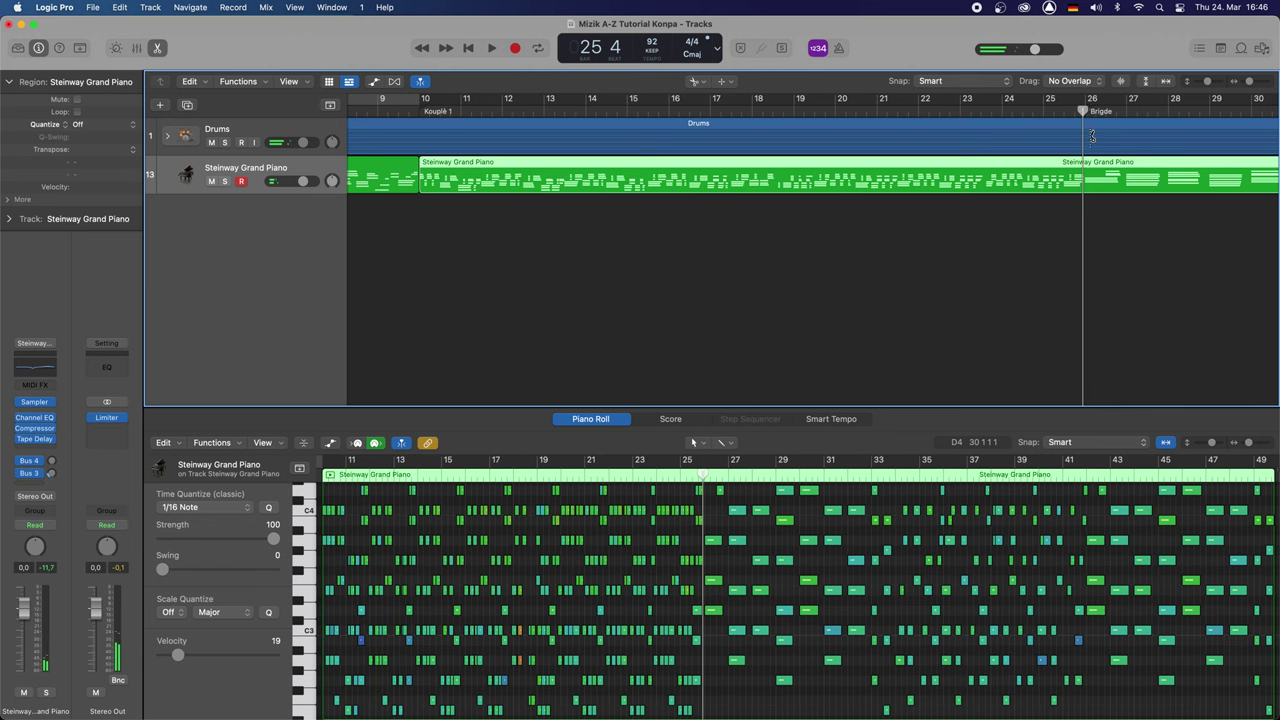
left_click(1083, 172)
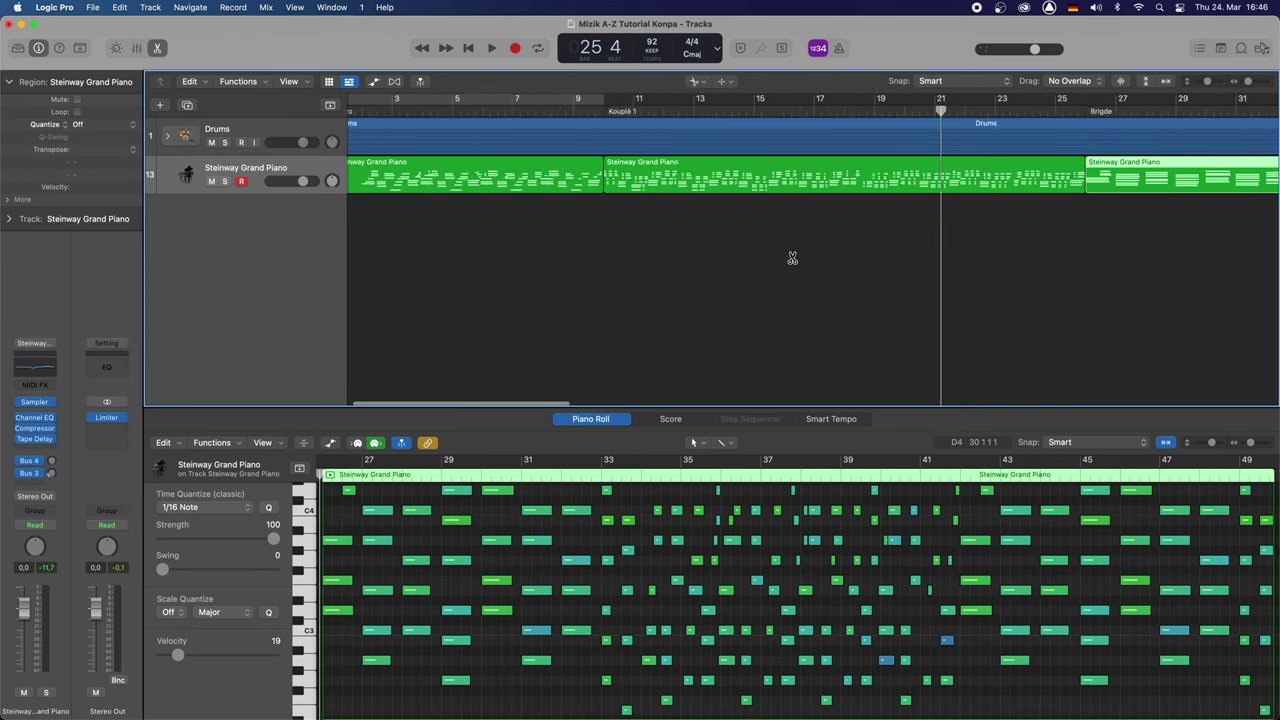
Return to the Pointer tool and copy the Kouplè 1 piano region to bar 50, where Kouplè 2 starts.
key("super+Left")
key("r")
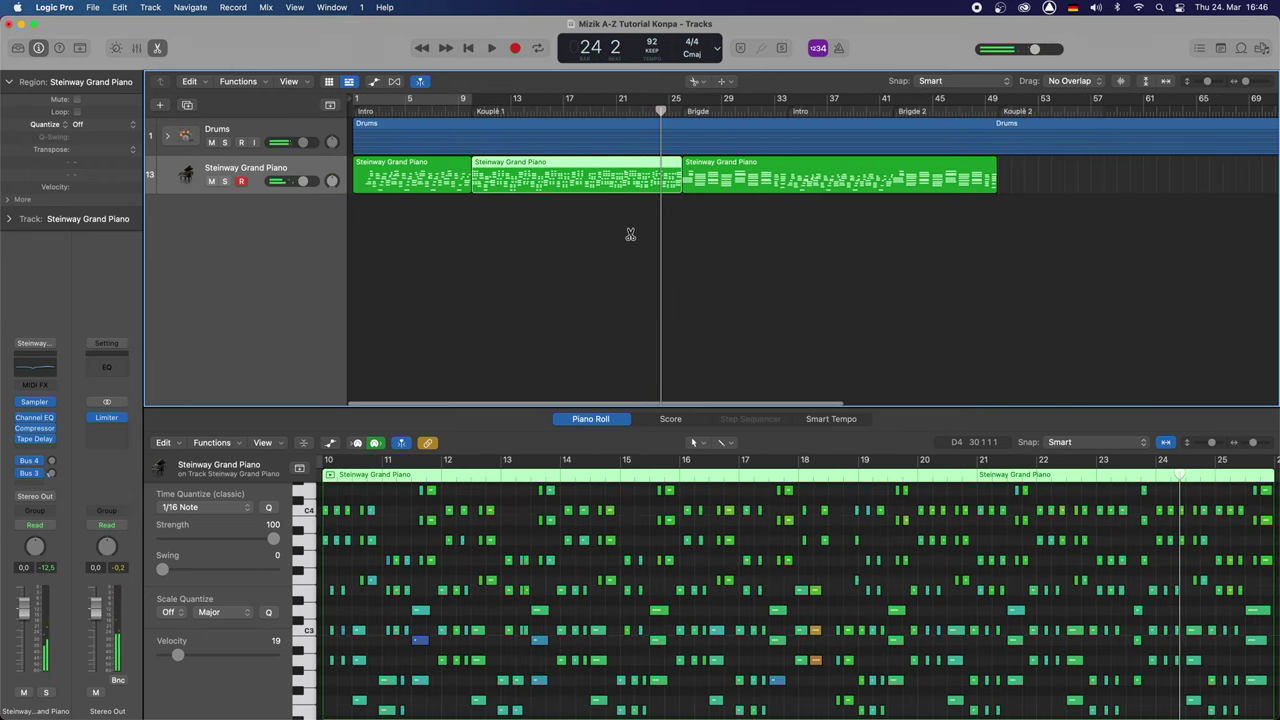
key("t")
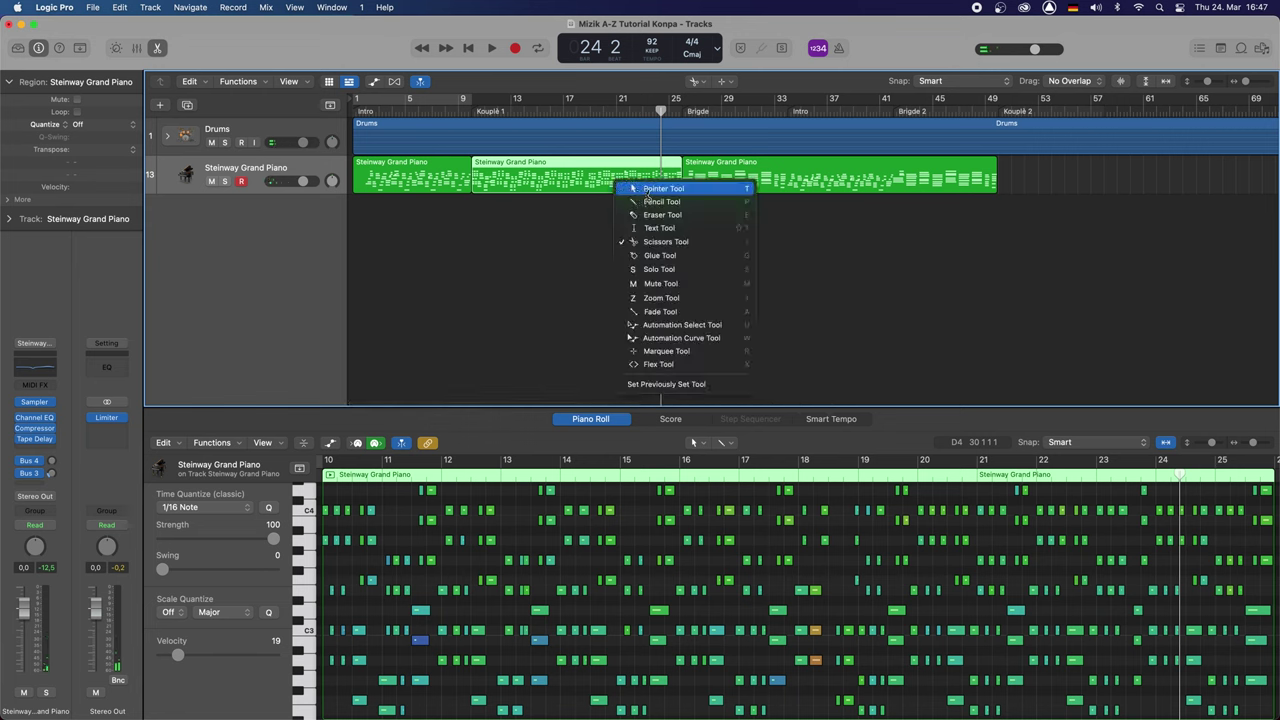
left_click(648, 197)
left_click_drag(559, 184, 1090, 165)
Play the transition from bar 49 into the copied Kouplè 2 piano region.
scroll(1037, 251, "up", 5)
scroll(1038, 255, "up", 3)
left_click(907, 115)
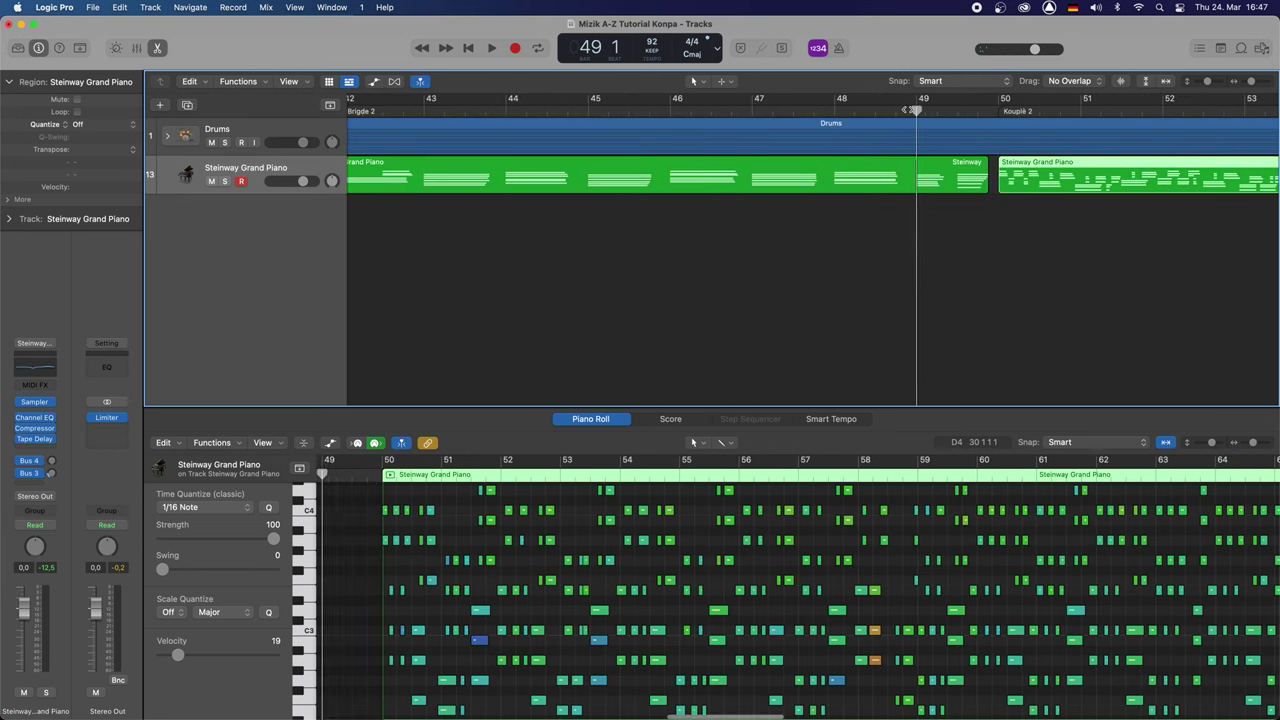
key("space")
left_click(985, 179)
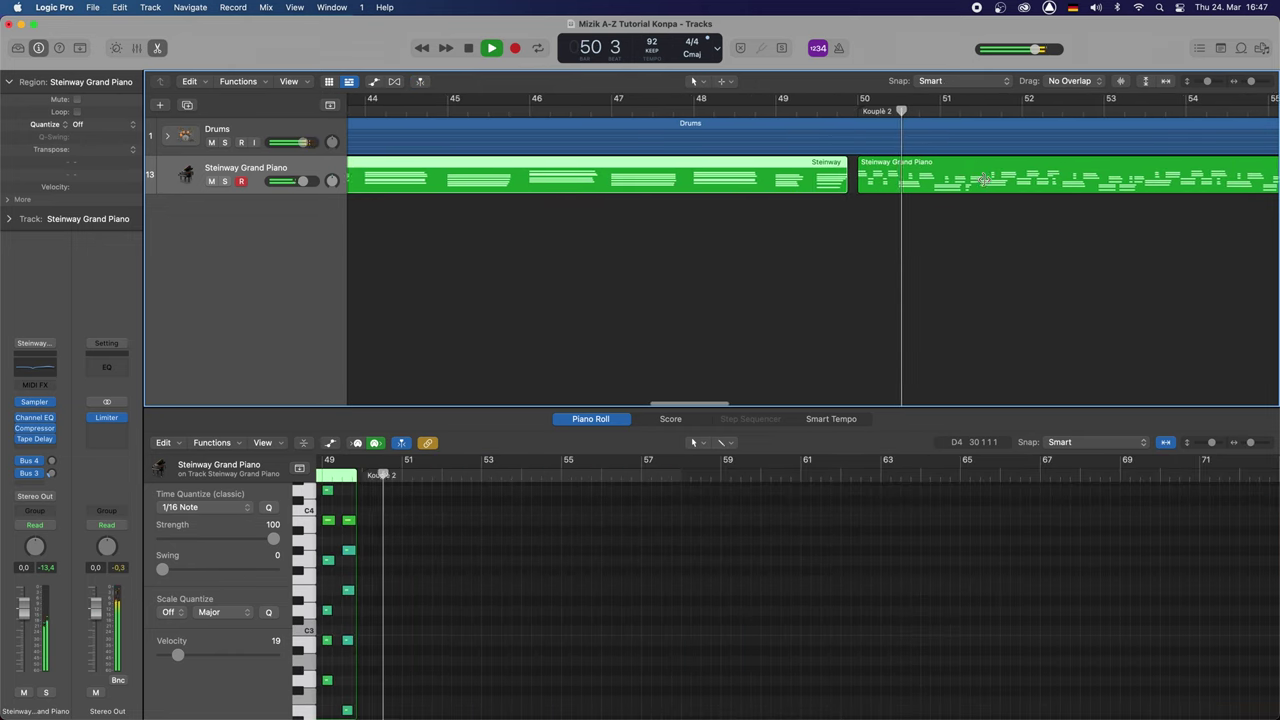
Copy the Kouplè 2 piano region directly behind itself at bar 66 and play across the join.
scroll(982, 287, "down", 3)
scroll(982, 287, "down", 2)
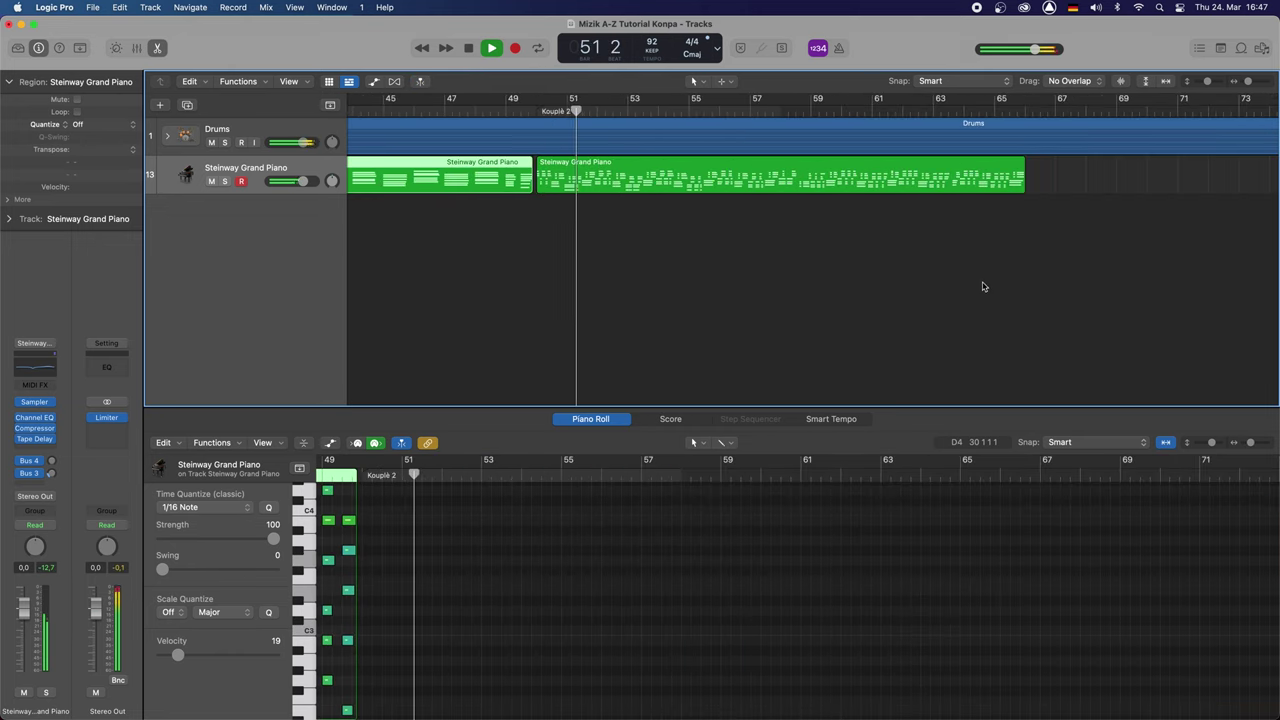
scroll(946, 266, "down", 2)
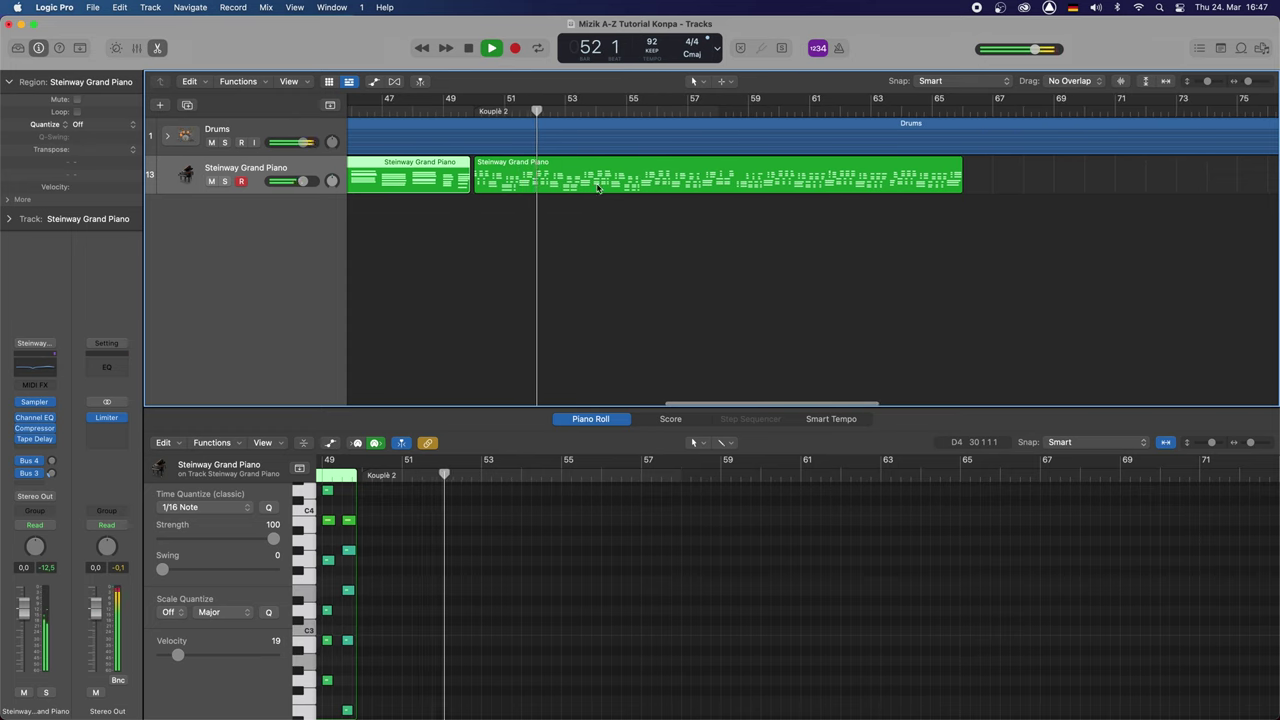
scroll(669, 260, "down", 3)
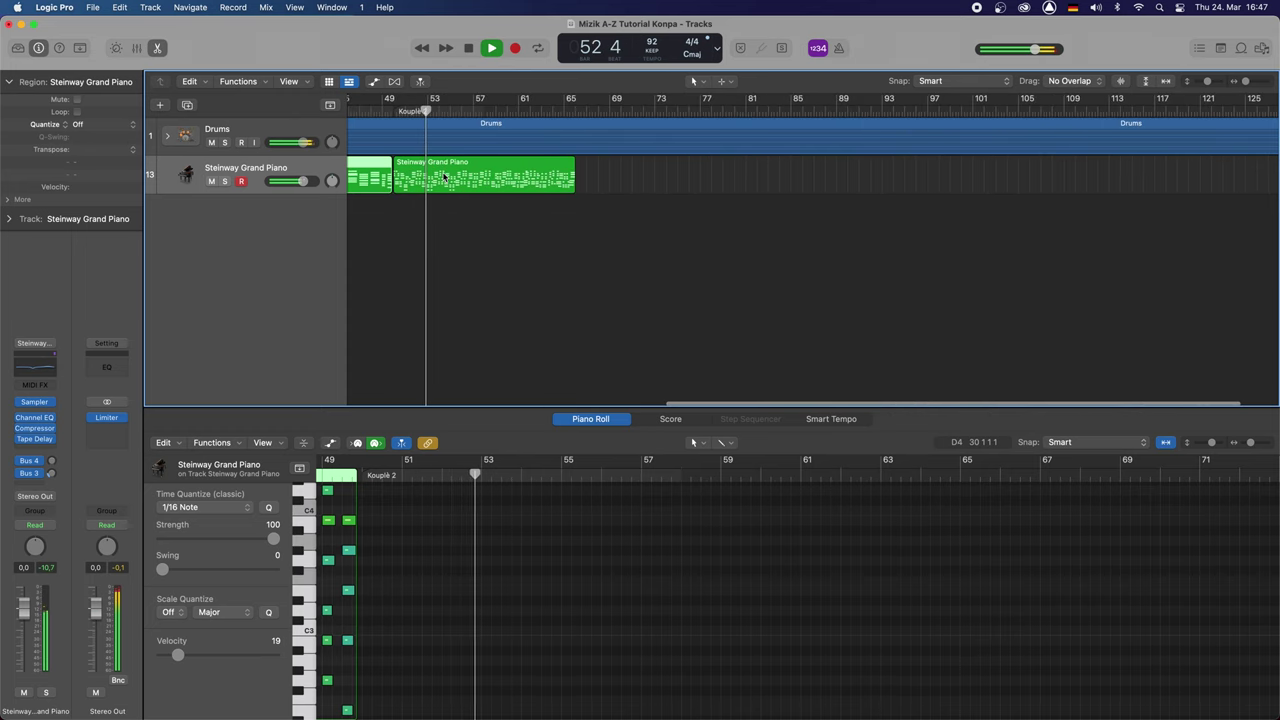
left_click(574, 176)
left_click_drag(577, 176, 627, 177)
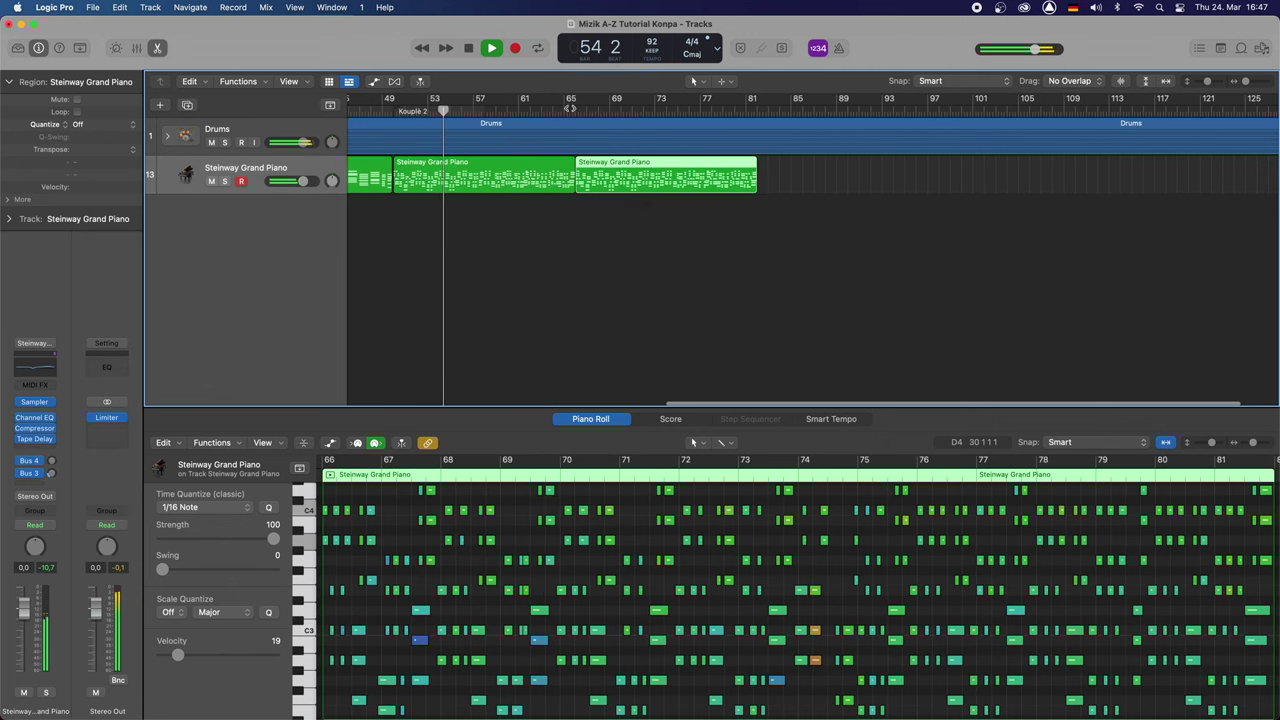
left_click(565, 108)
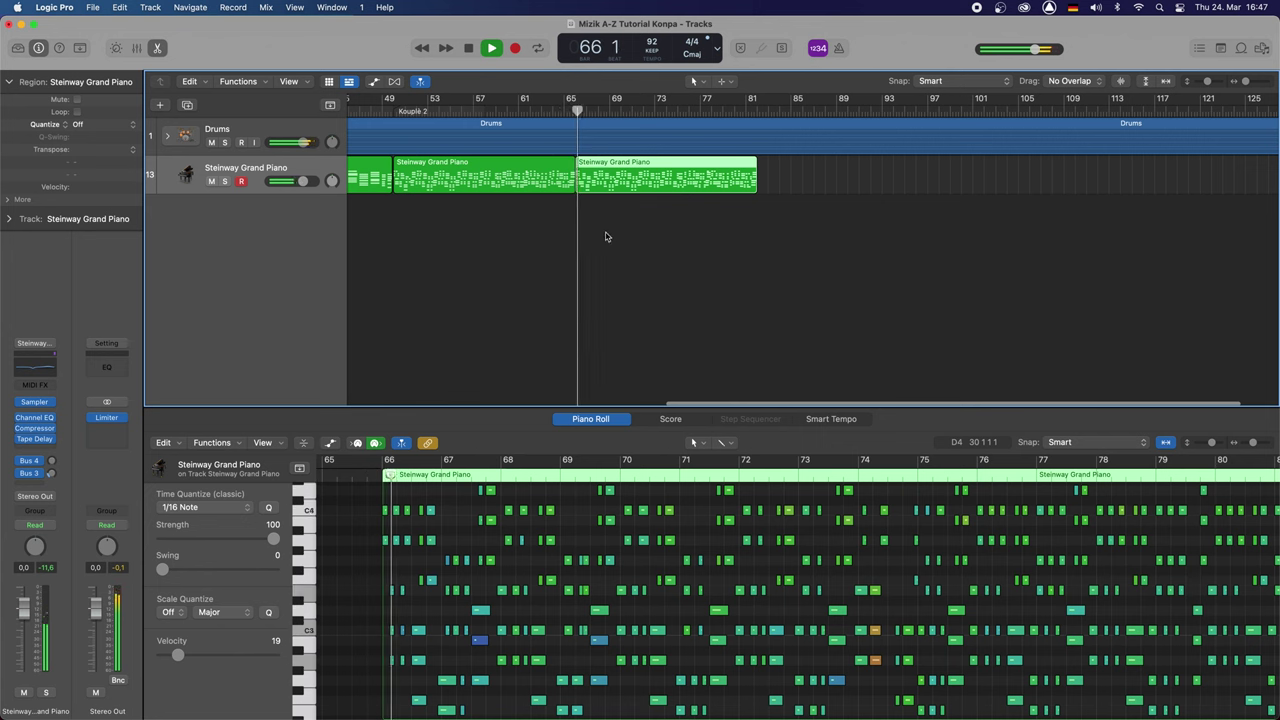
Select the two piano regions from bar 50 onward, copy them both to bar 82, and play the join there.
left_click(481, 164, "shift")
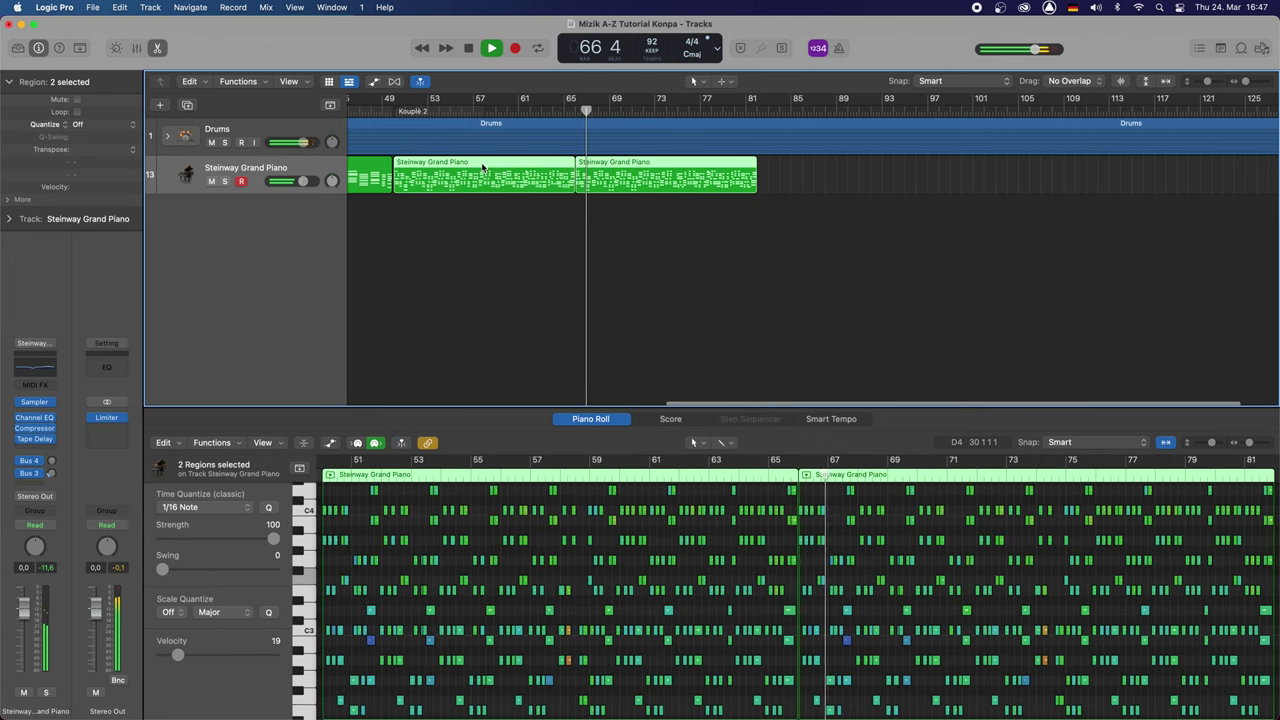
left_click_drag(481, 164, 850, 172)
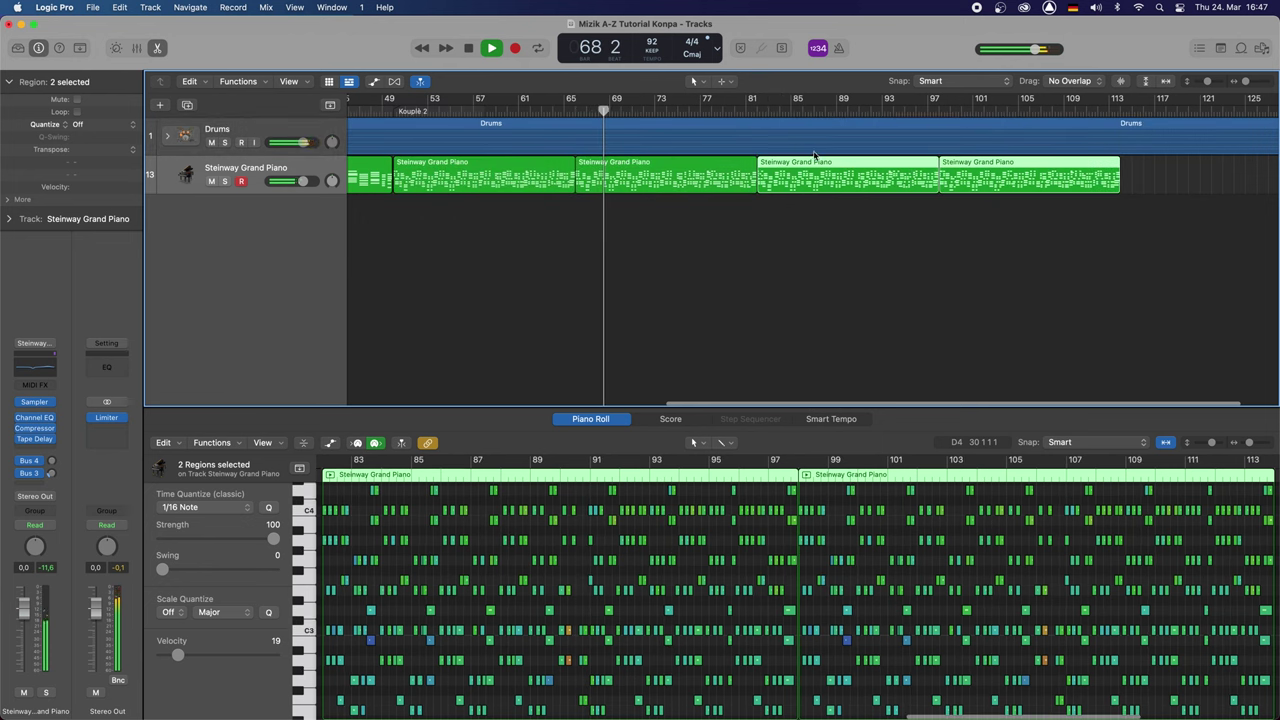
left_click(760, 112)
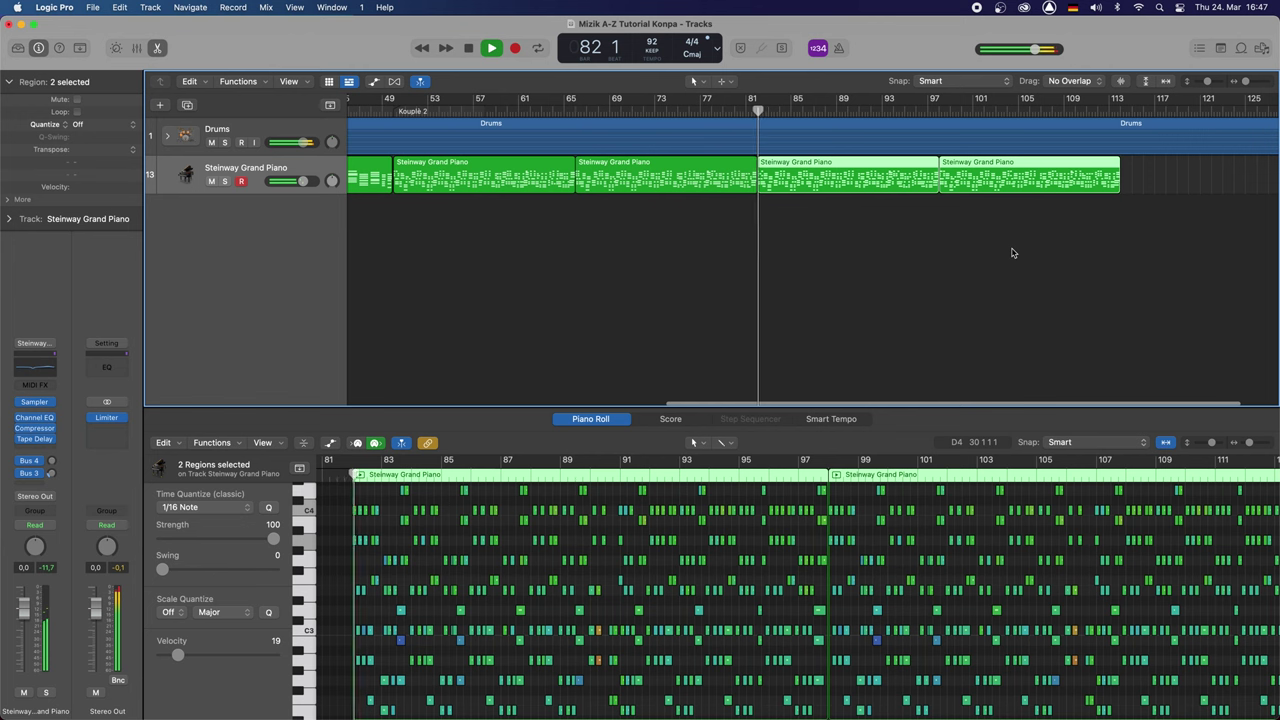
Copy the last piano region to bar 114 and play from its start.
key("super+Left")
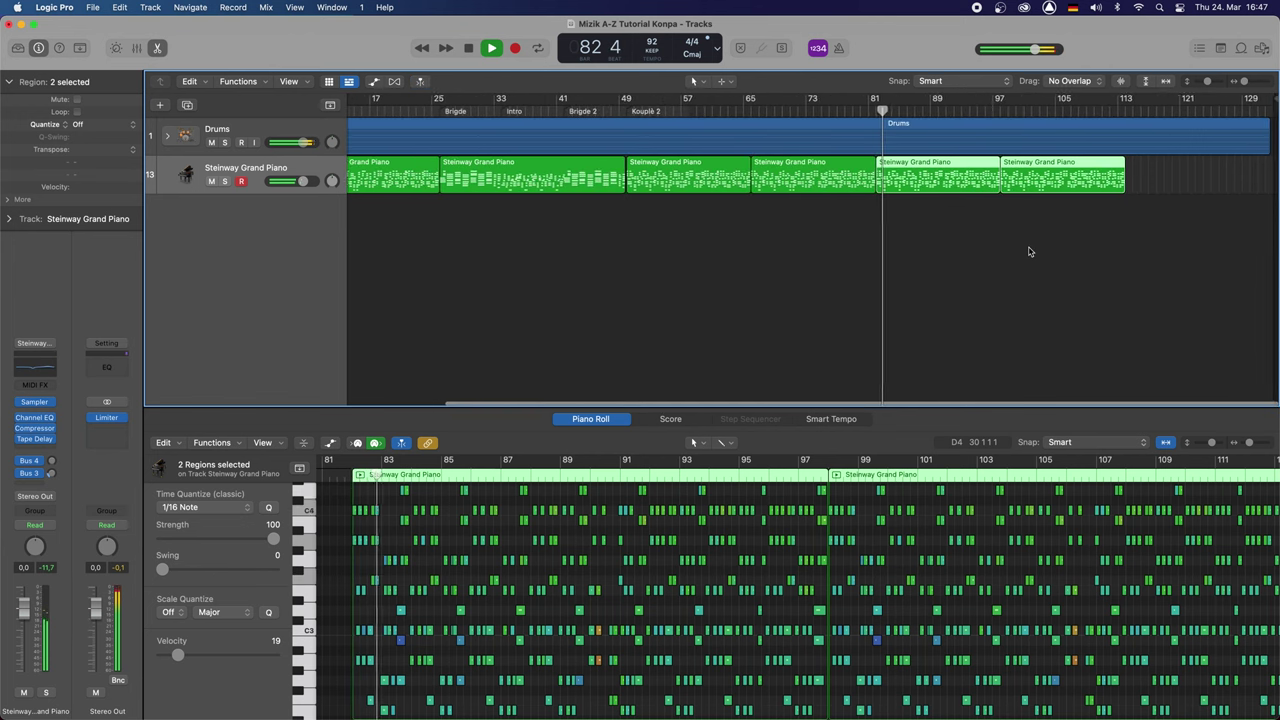
key("super+Left")
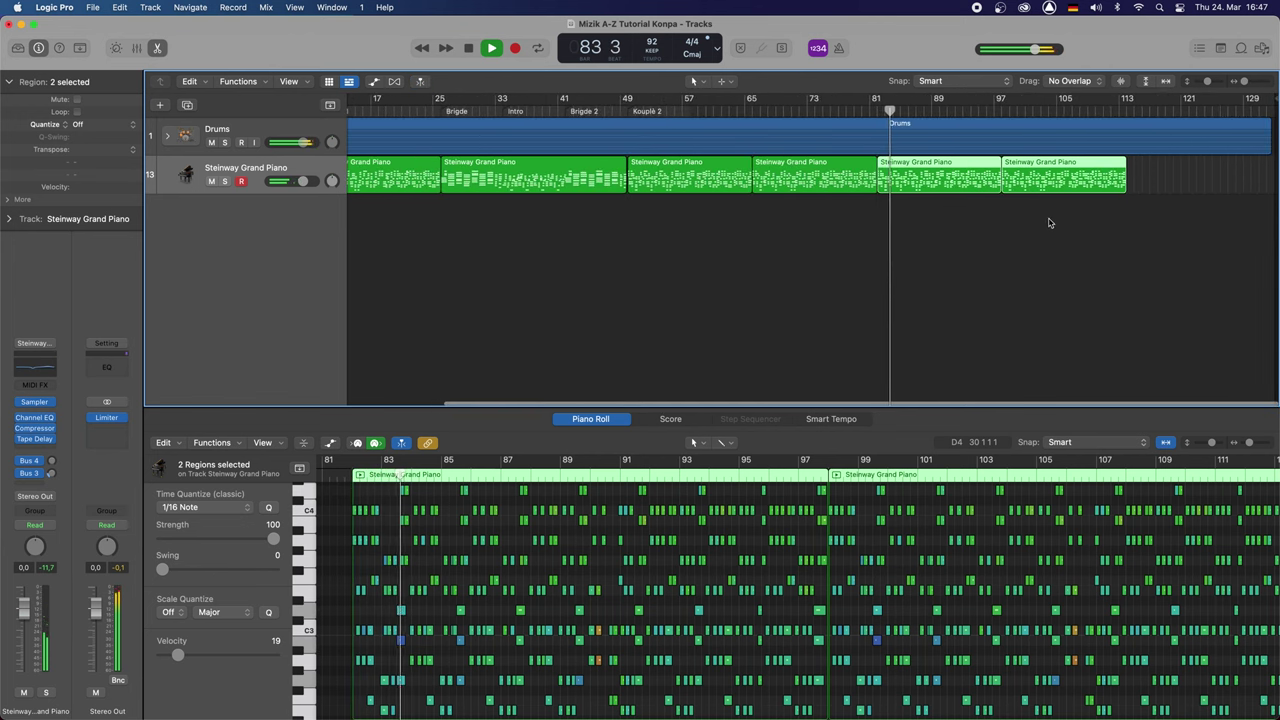
left_click(1037, 196)
left_click_drag(1032, 180, 1160, 180)
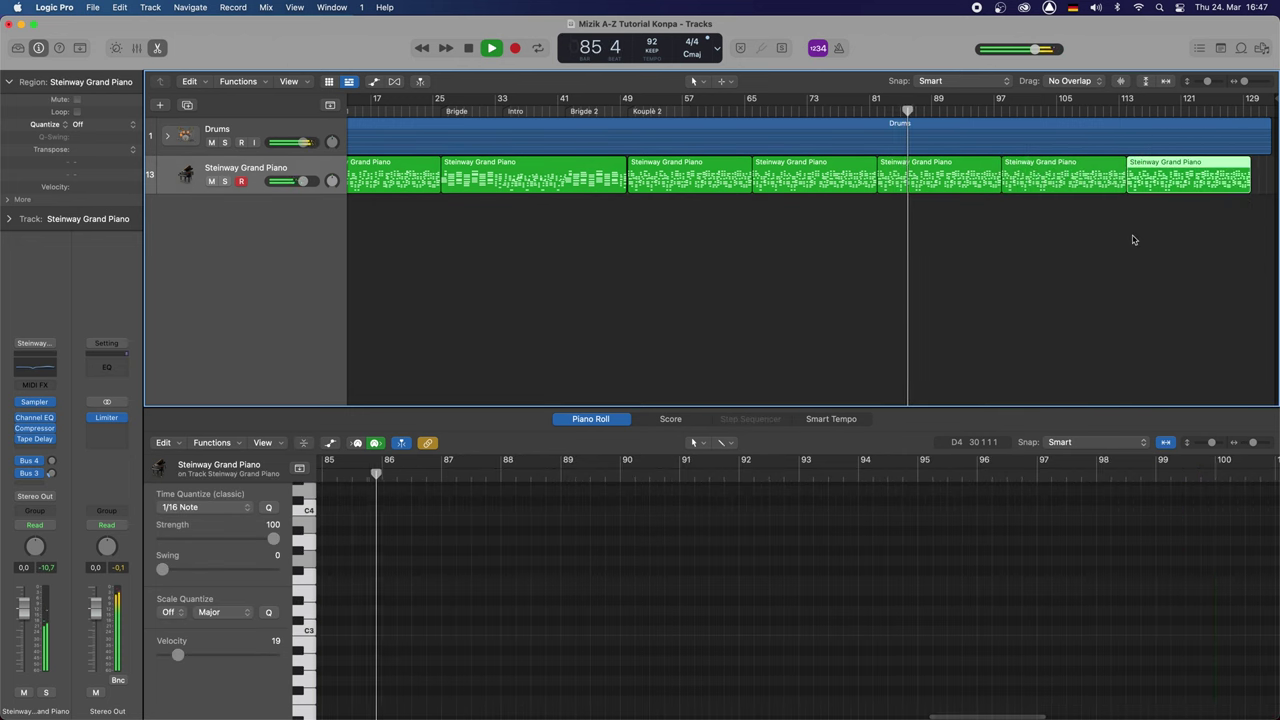
key("shift+Return")
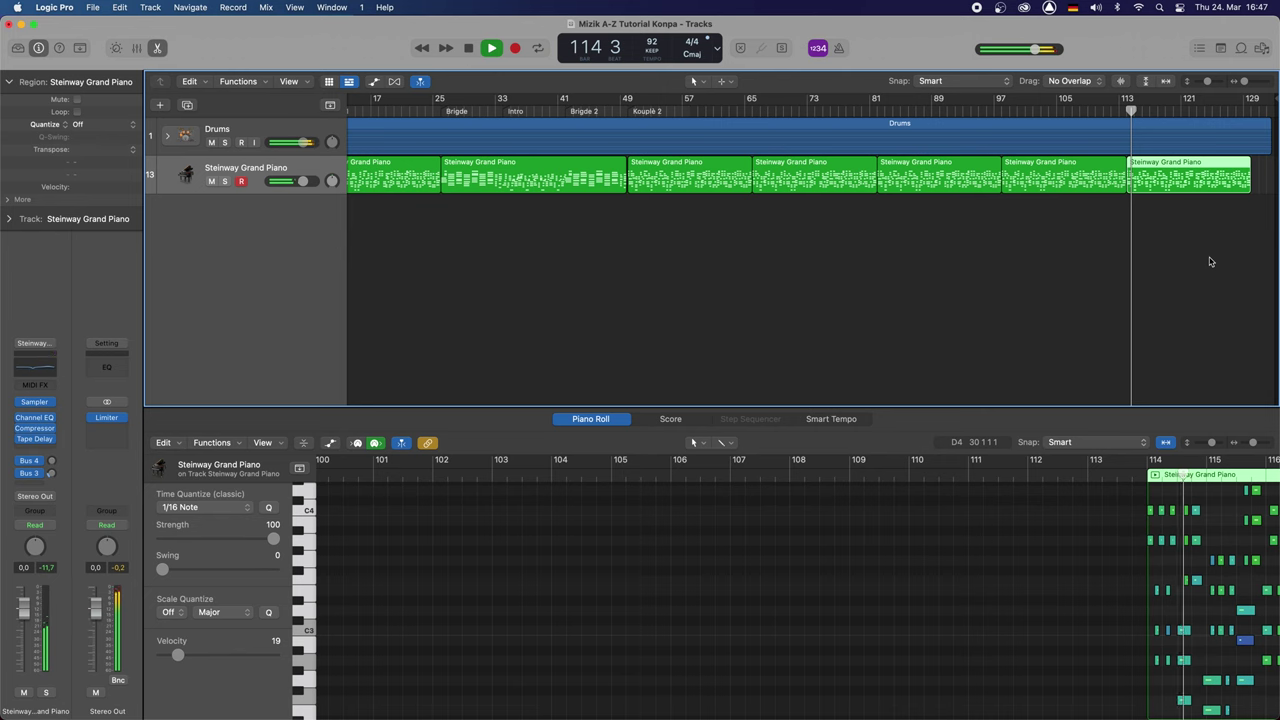
Play the final piano region near the song's end, from bar 127 and again from bar 125.
left_click_drag(1275, 93, 972, 286)
scroll(972, 286, "up", 5)
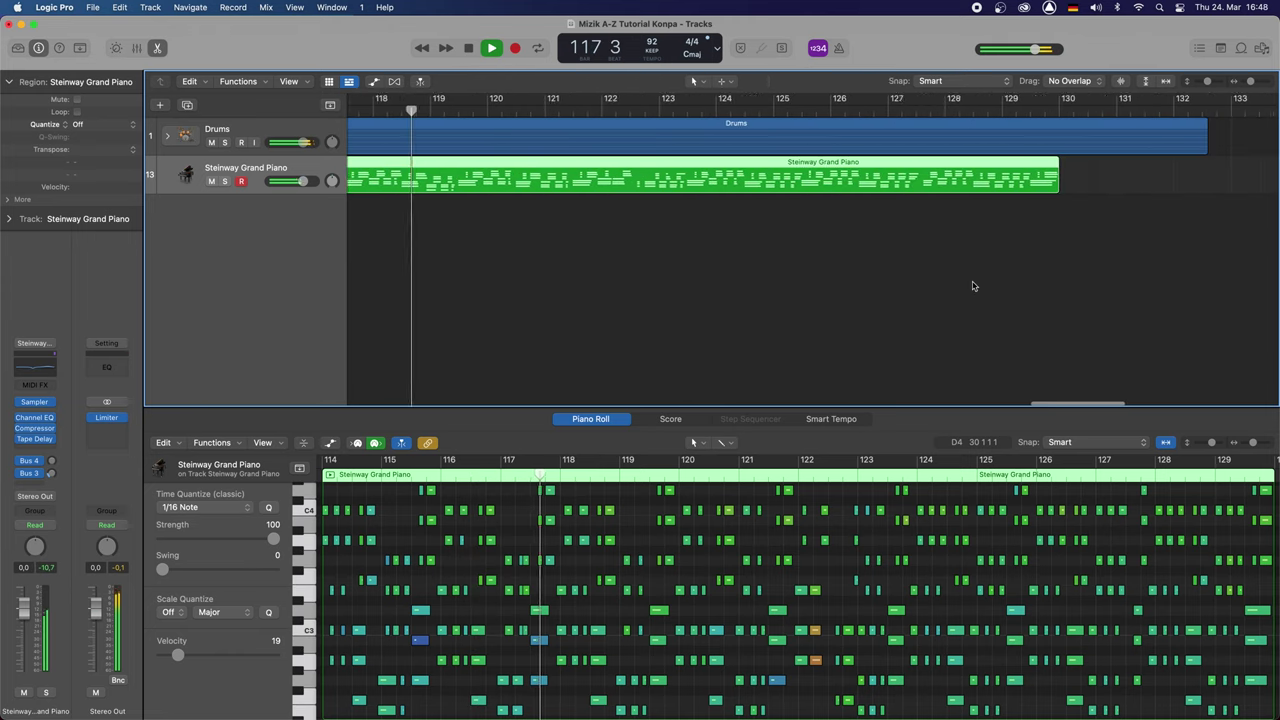
key("space")
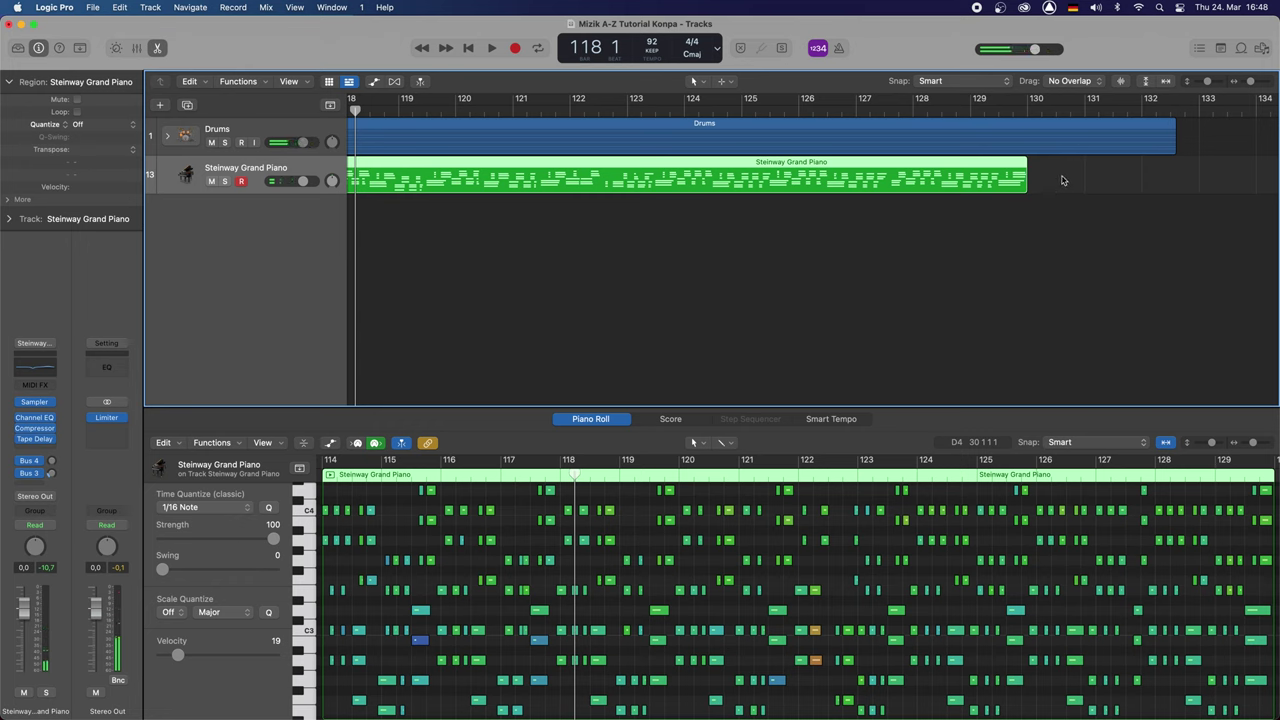
double_click(857, 111)
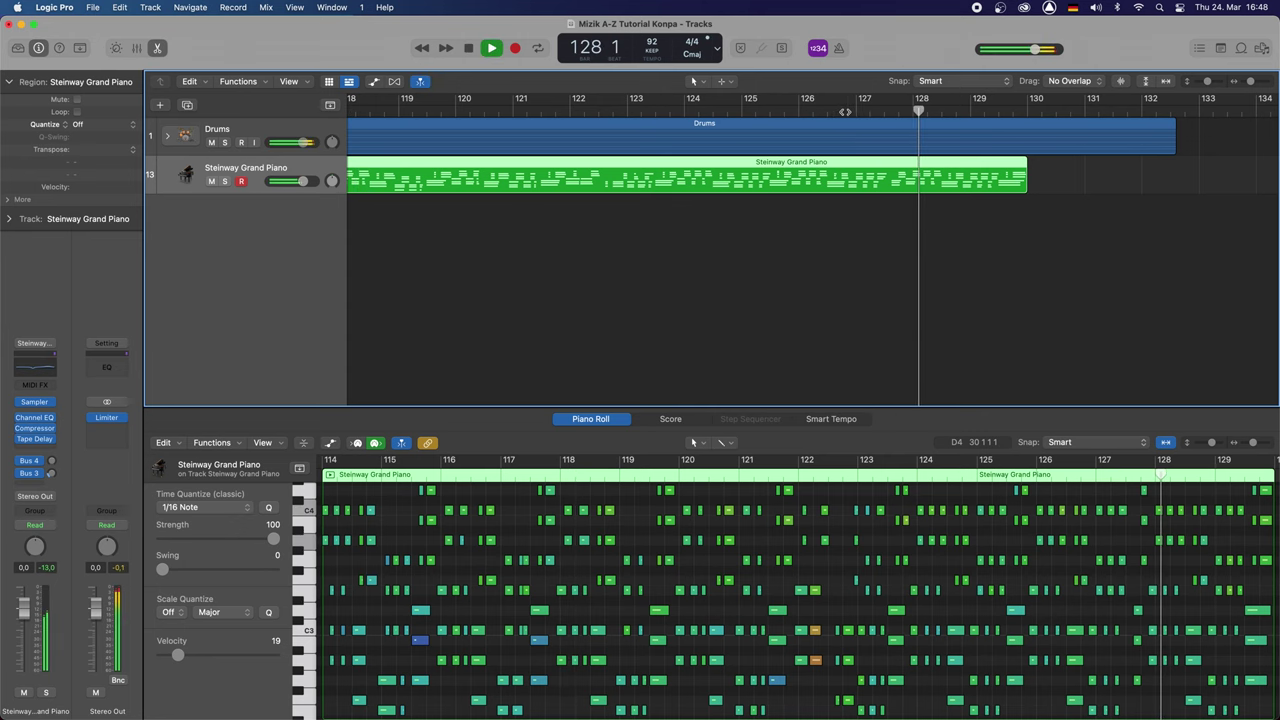
left_click(743, 111)
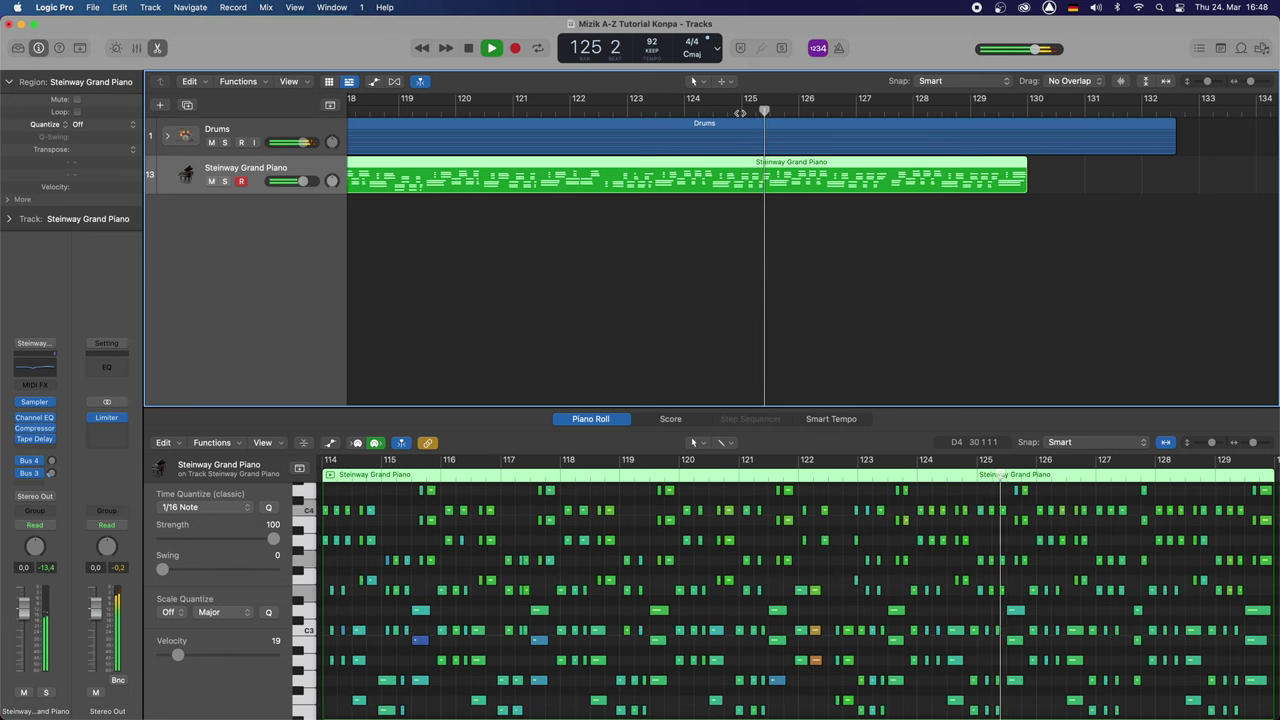
key("space")
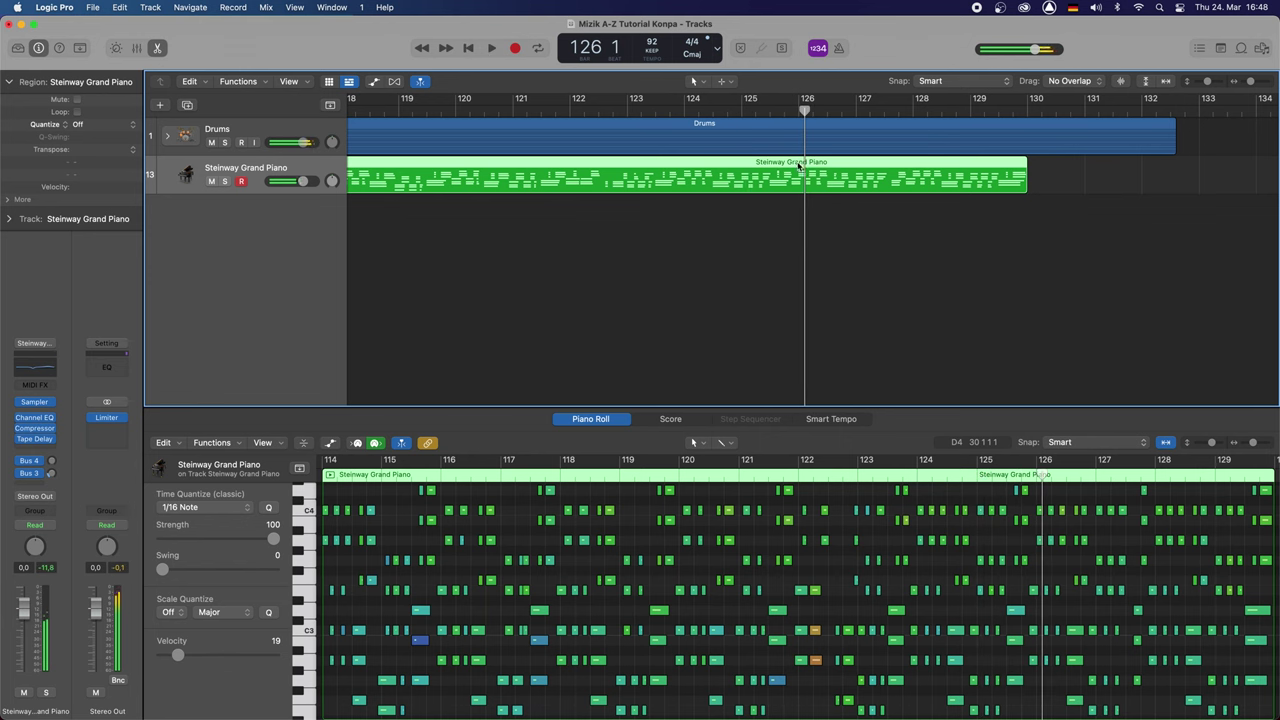
Split the final piano region at bar 126, keeping the notes that cross the split point.
left_click(804, 110)
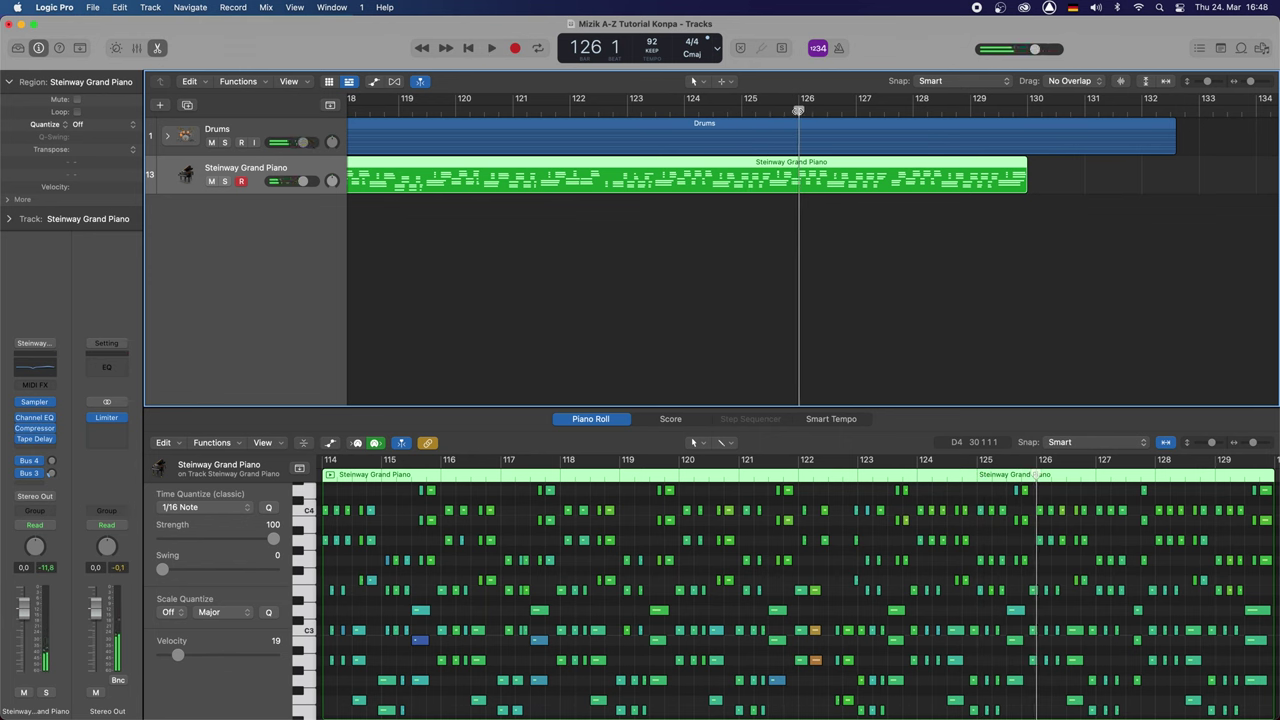
key("t")
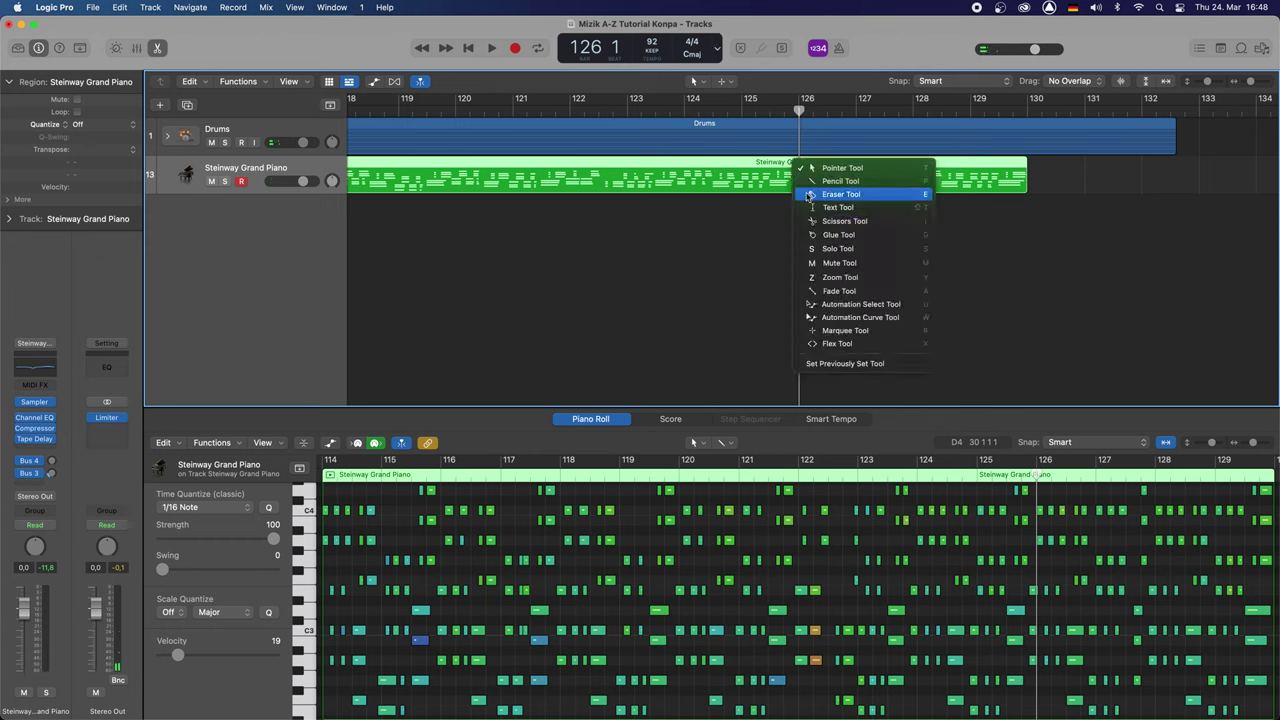
key("i")
left_click(803, 189)
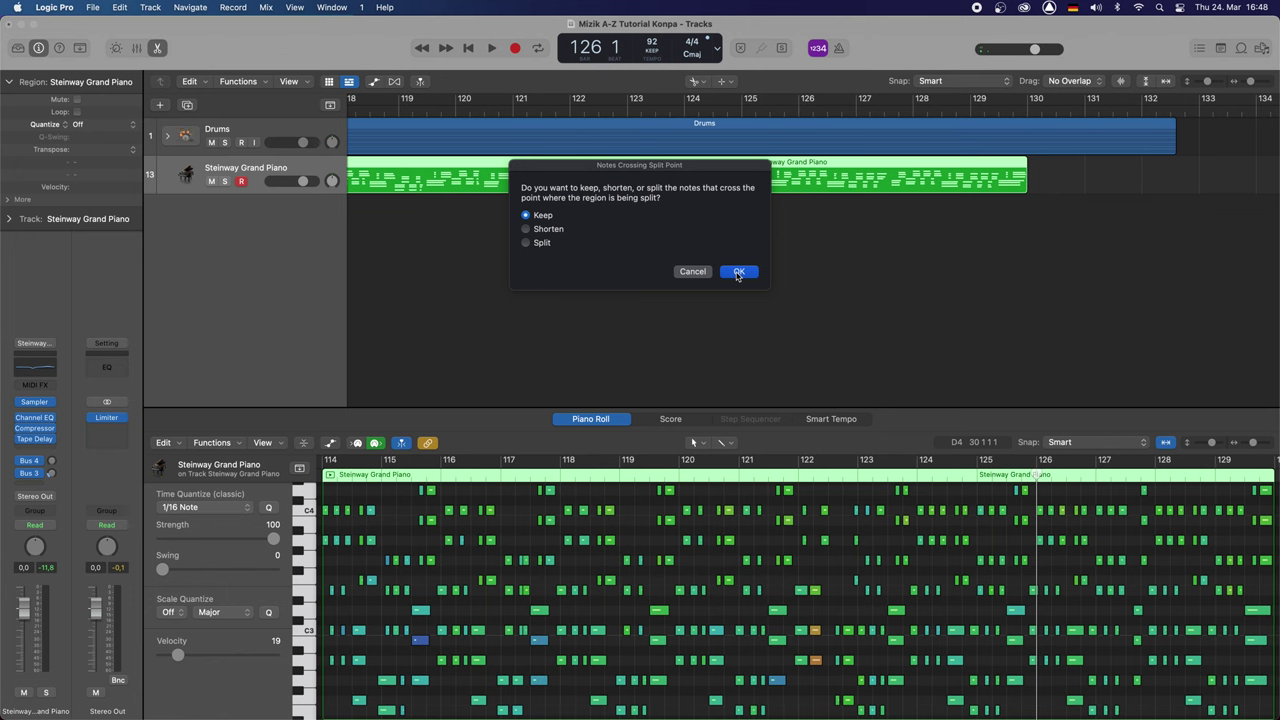
left_click(737, 272)
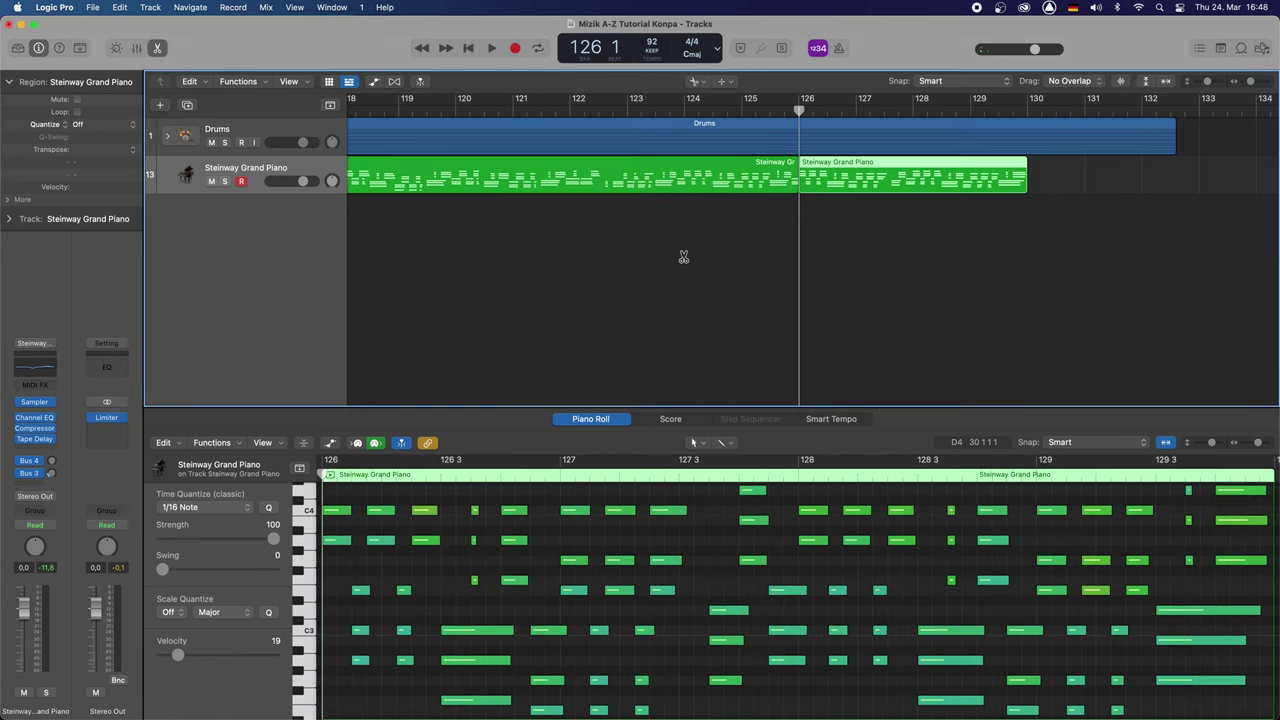
Return to the Pointer tool and copy the split-off four-bar piano region to bar 130.
key("t")
left_click(718, 252)
left_click_drag(834, 180, 1066, 176)
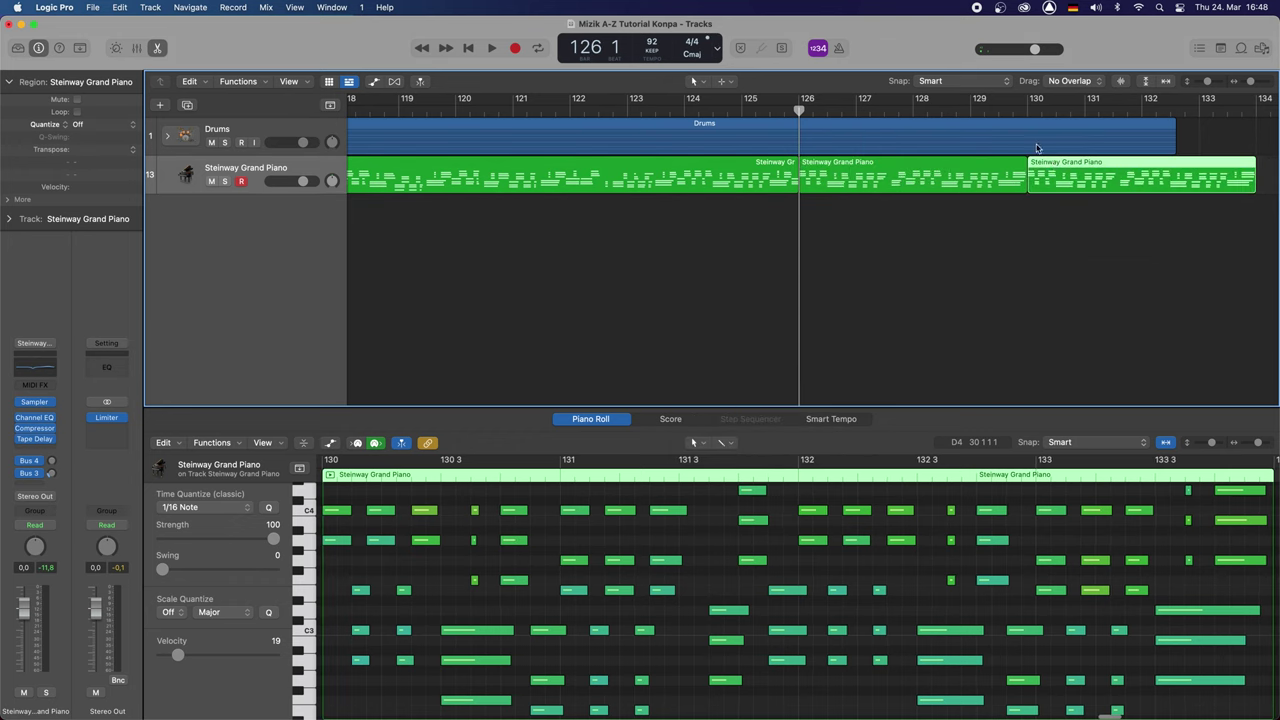
Play across the join at bar 130 and shorten the last piano region to end together with the Drums region.
key("space")
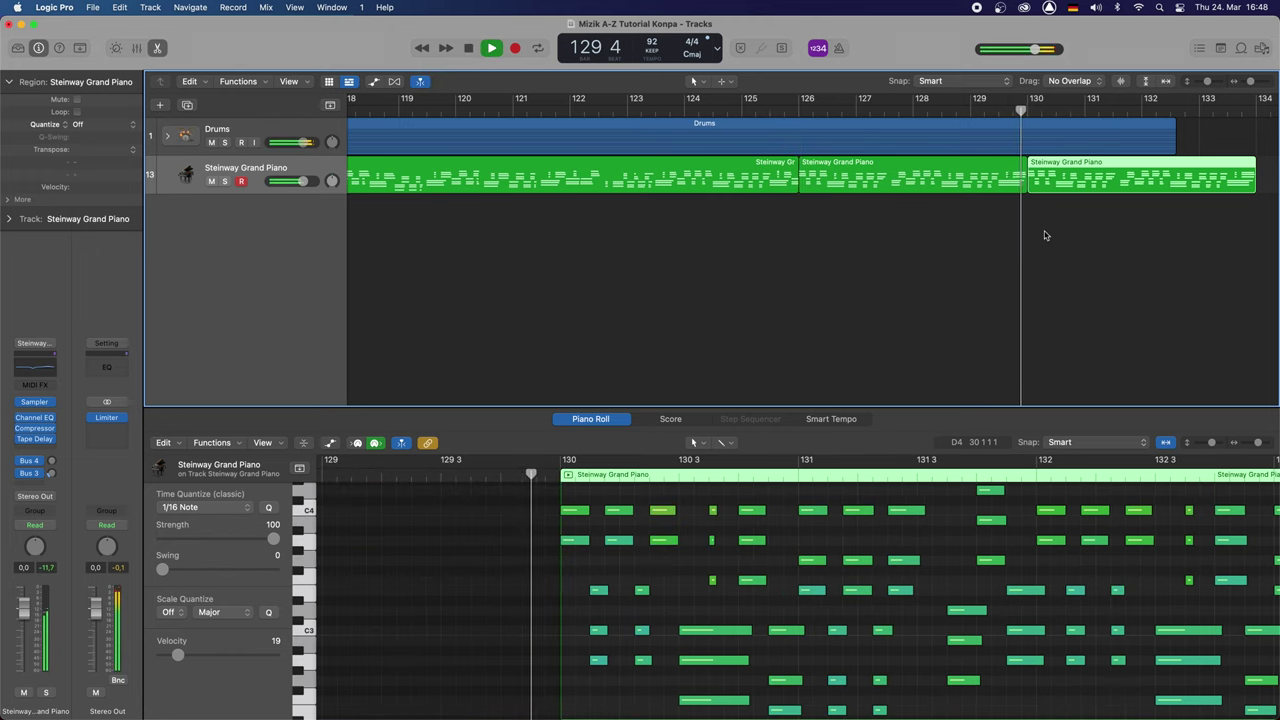
scroll(1051, 243, "right", 3)
scroll(1051, 243, "right", 2)
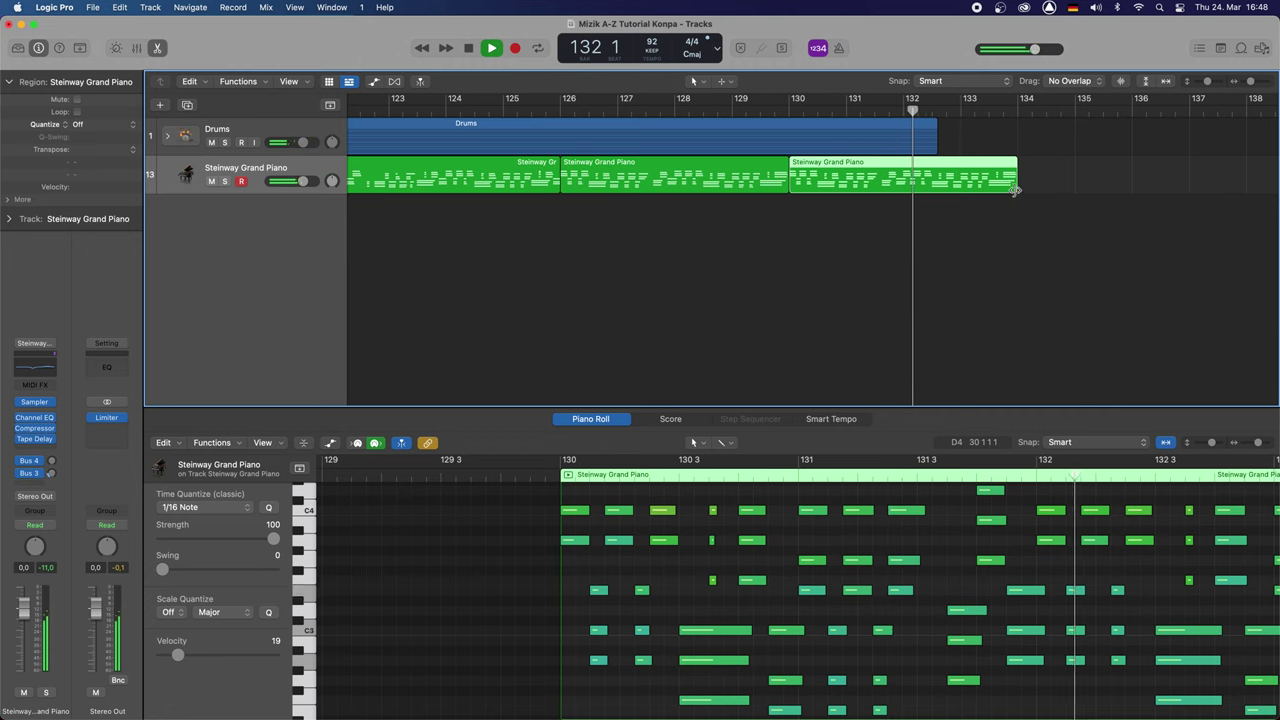
key("space")
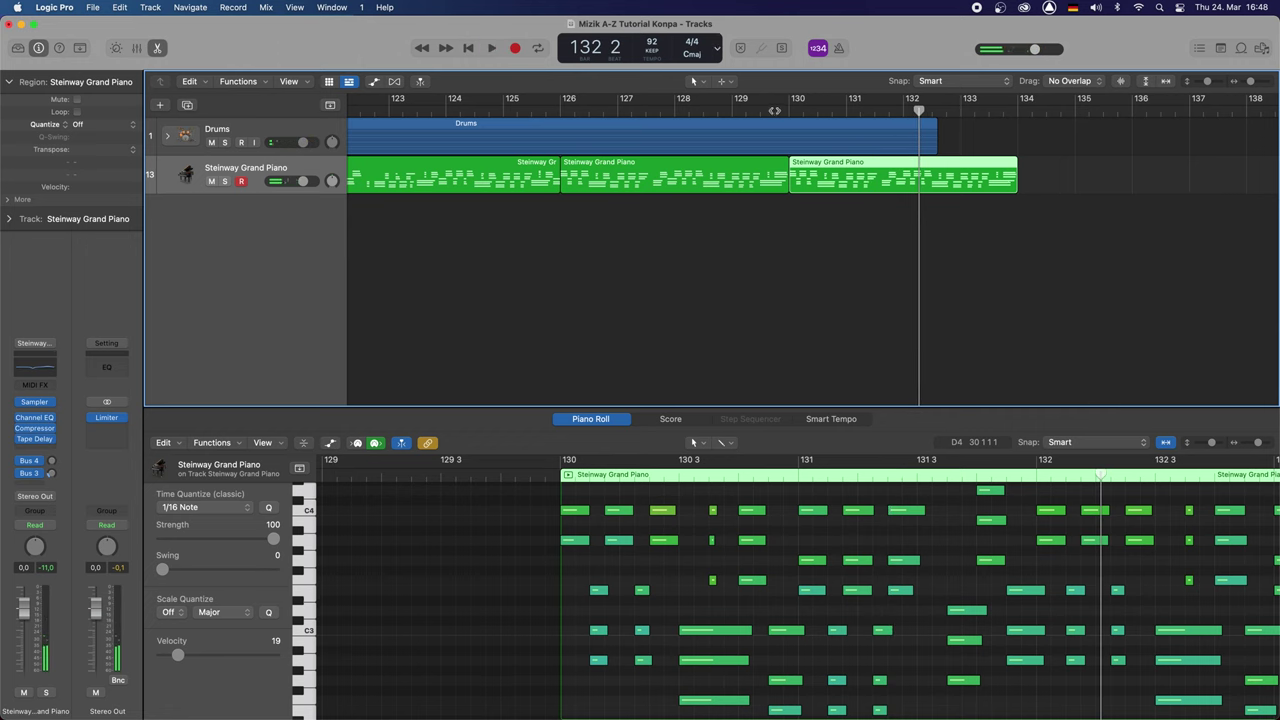
double_click(774, 110)
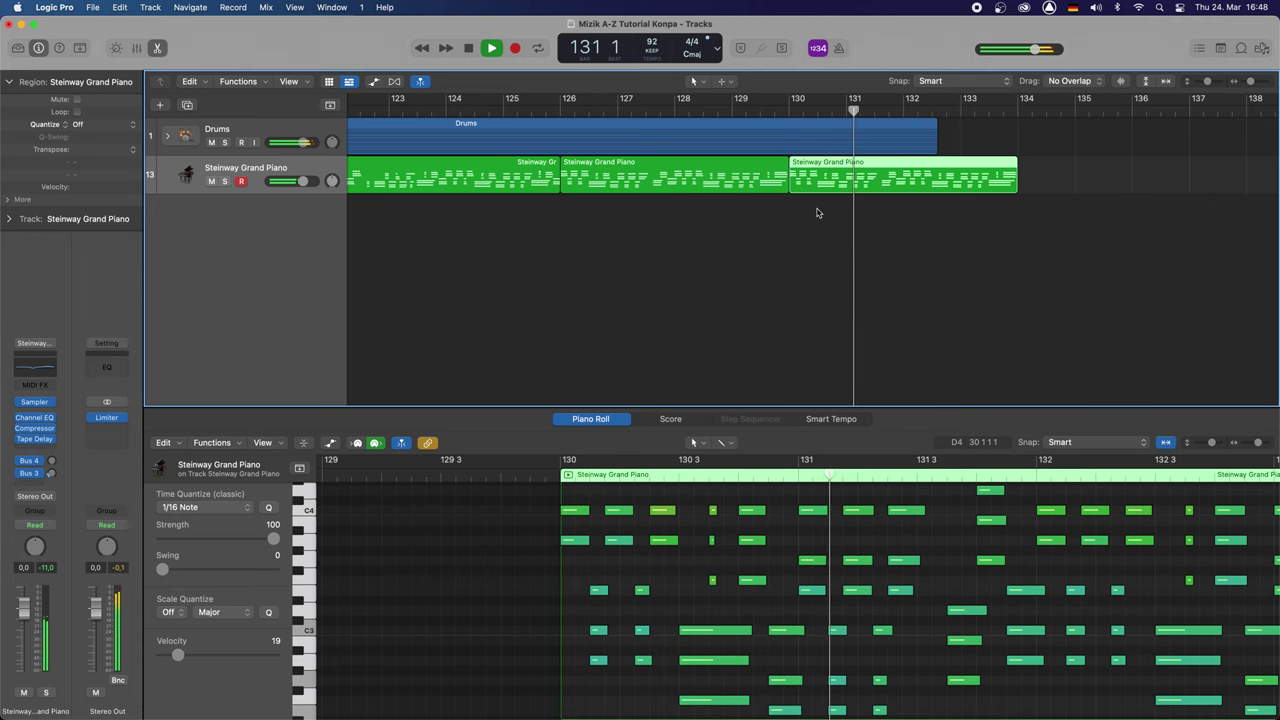
key("space")
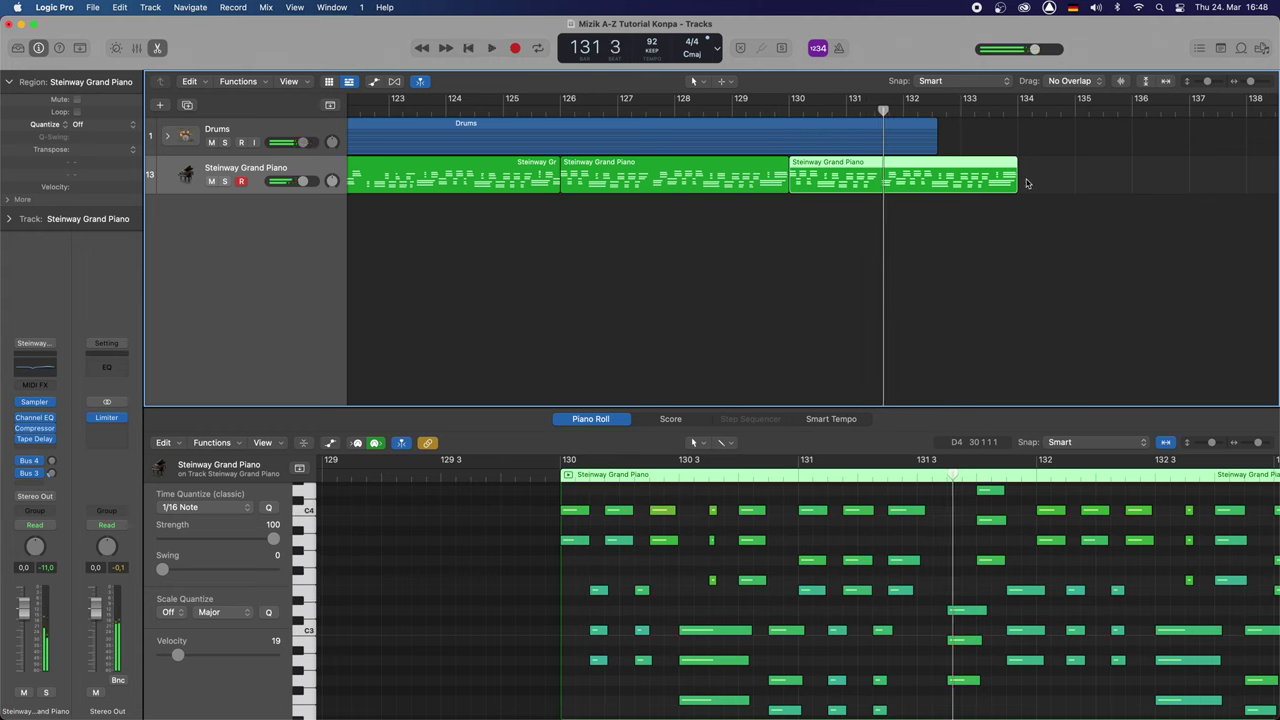
left_click_drag(1000, 181, 938, 181)
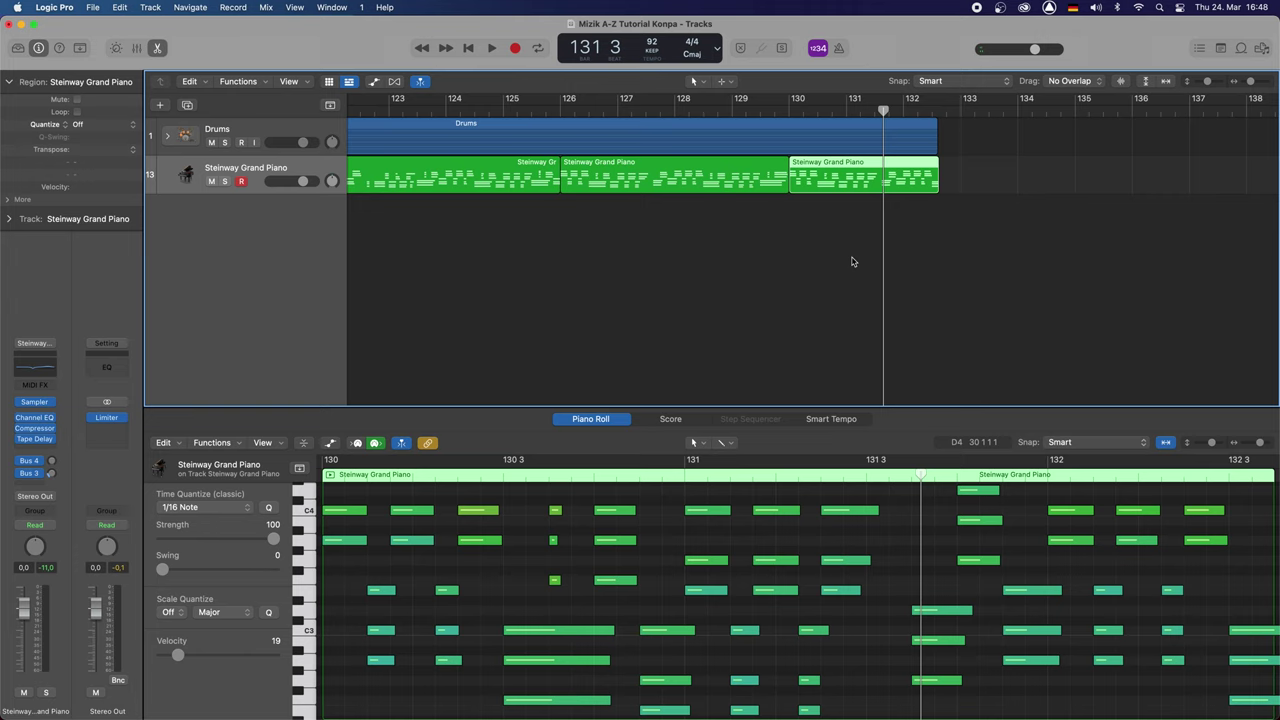
Save the project and look over the Steinway Grand Piano regions from the Intro to Kouplè 2.
key("super+s")
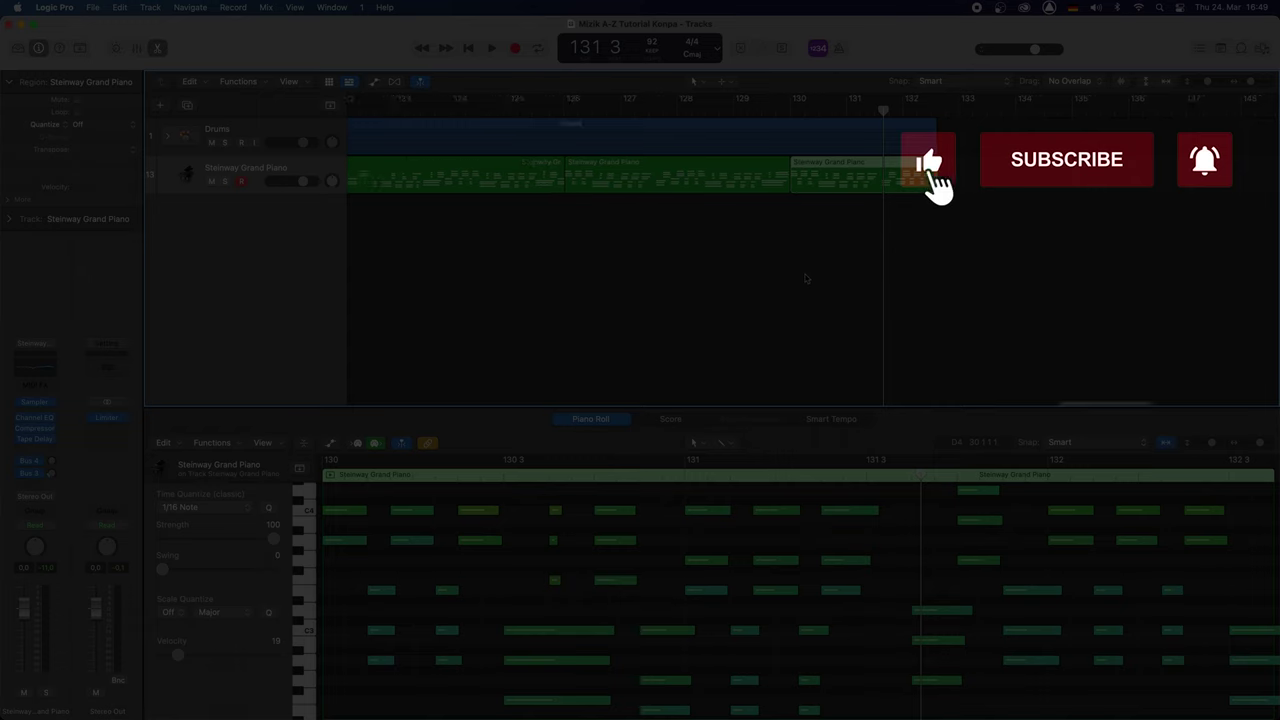
key("z")
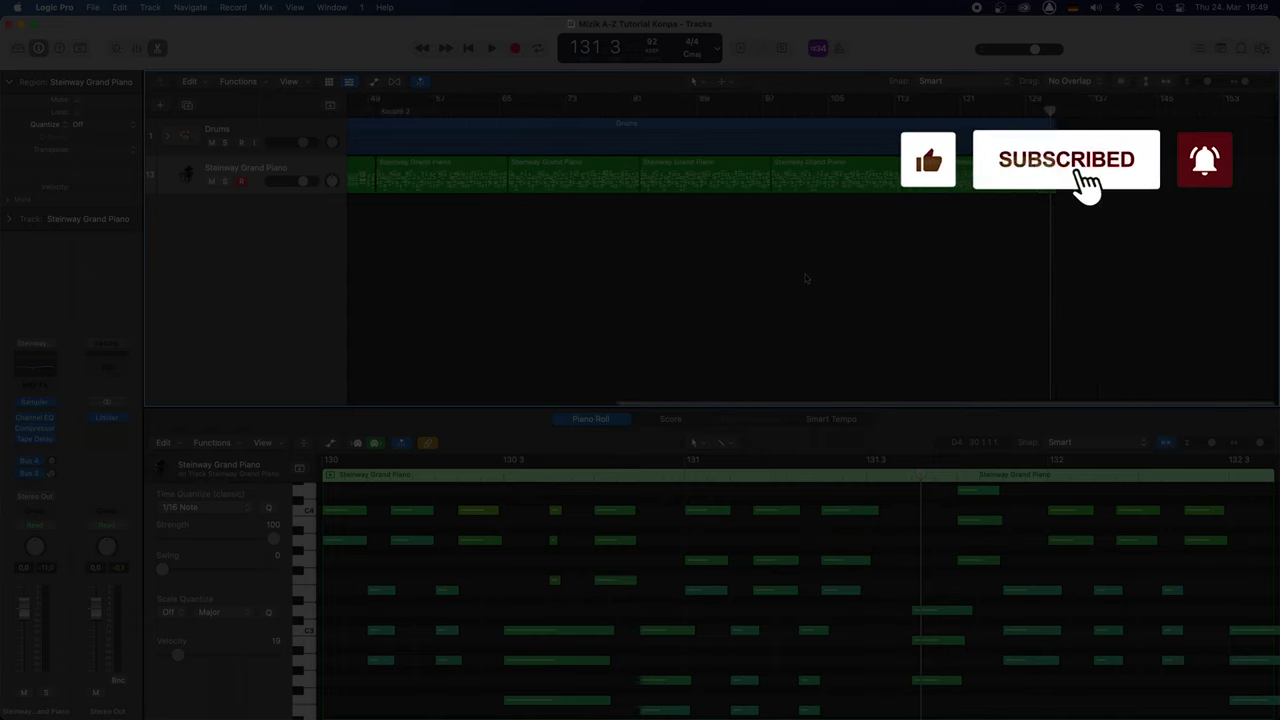
scroll(806, 278, "left", 10)
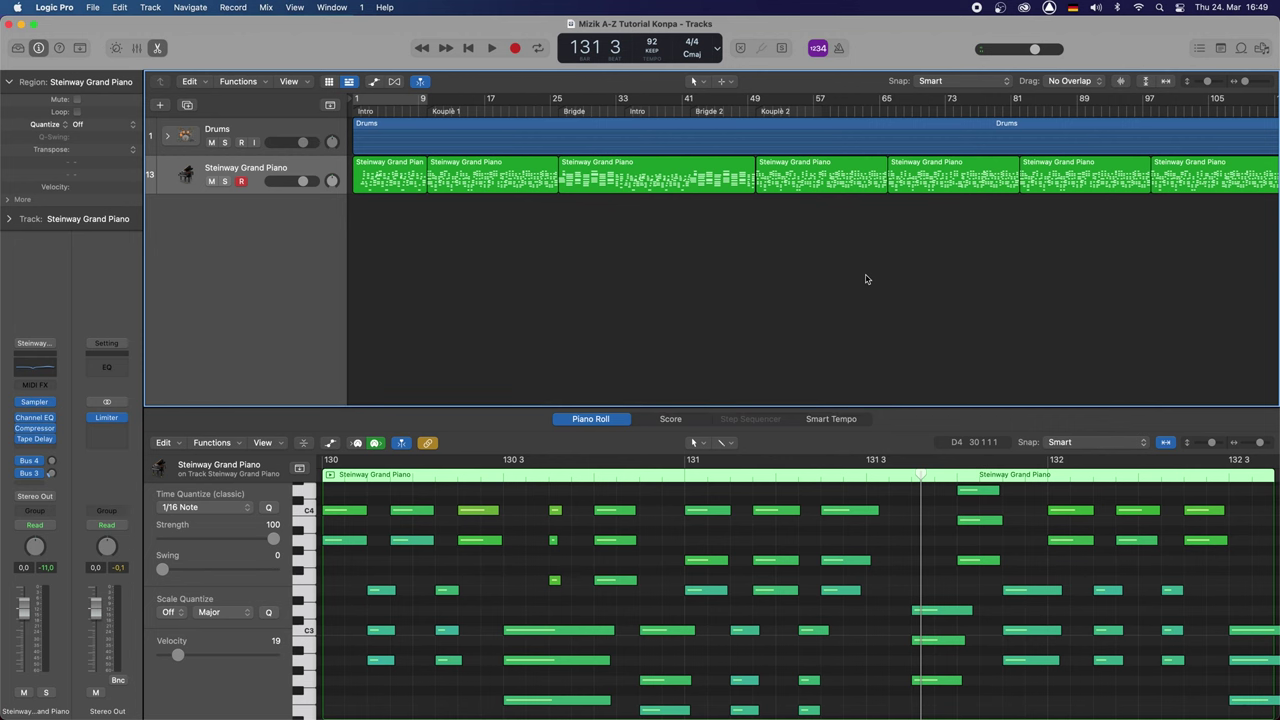
scroll(823, 279, "right", 3)
scroll(824, 280, "left", 2)
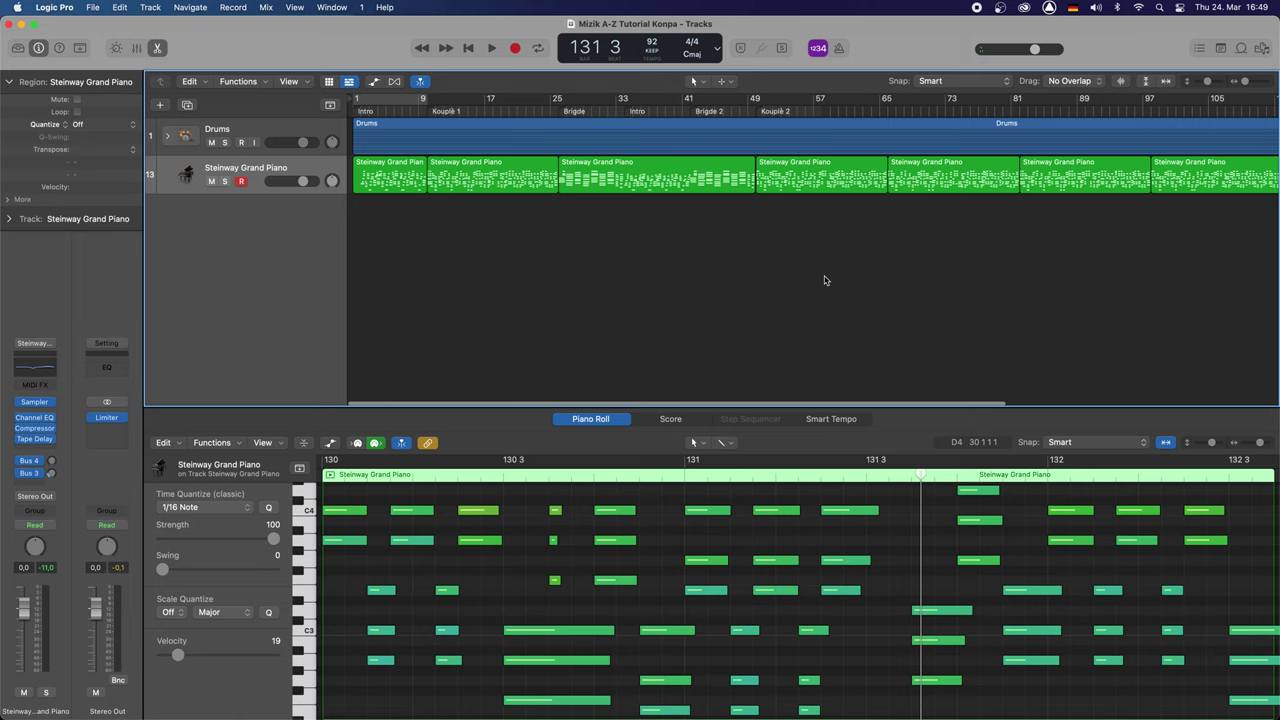
Close the Piano Roll editor and return the playhead to bar 1 with the whole song in view.
key("x")
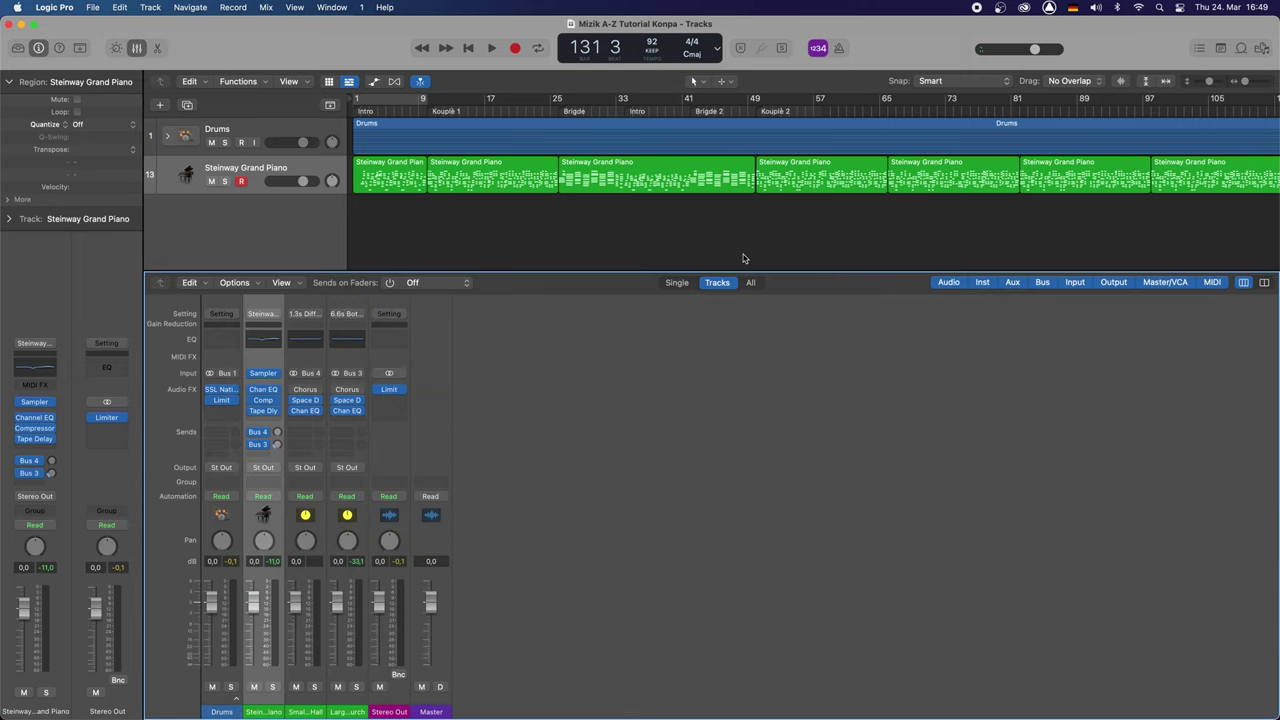
key("x")
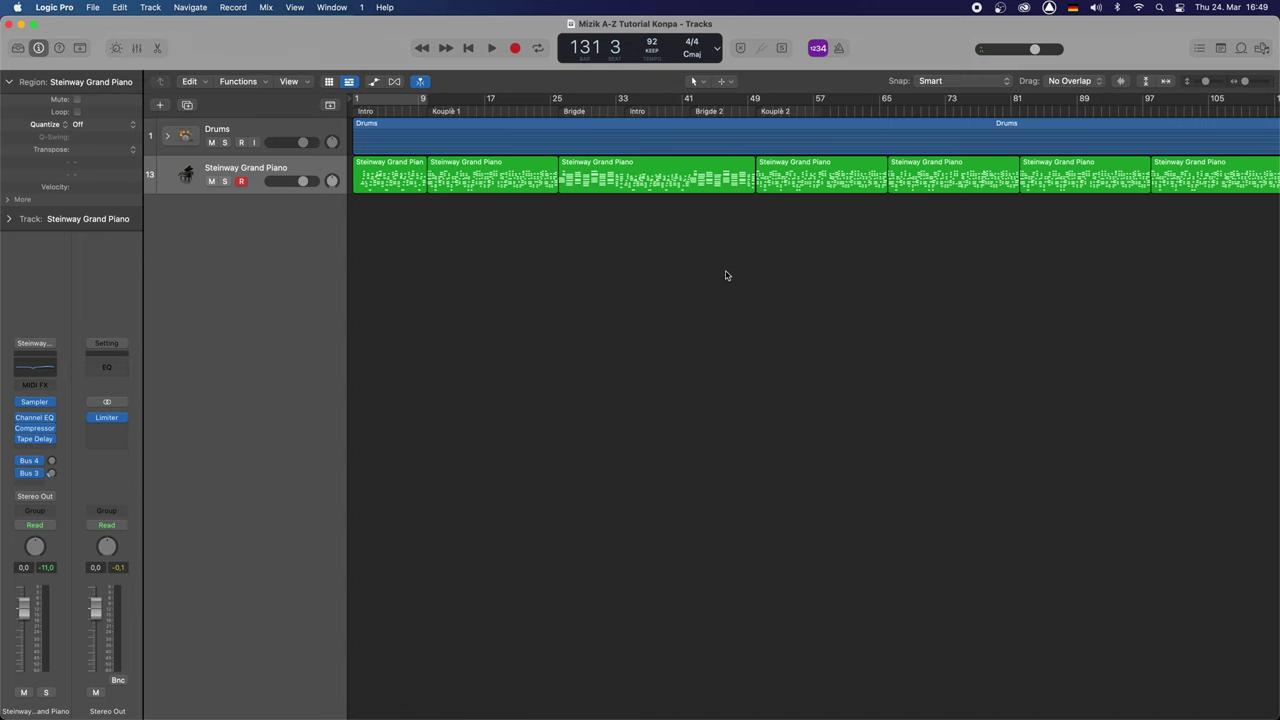
key("super+Left")
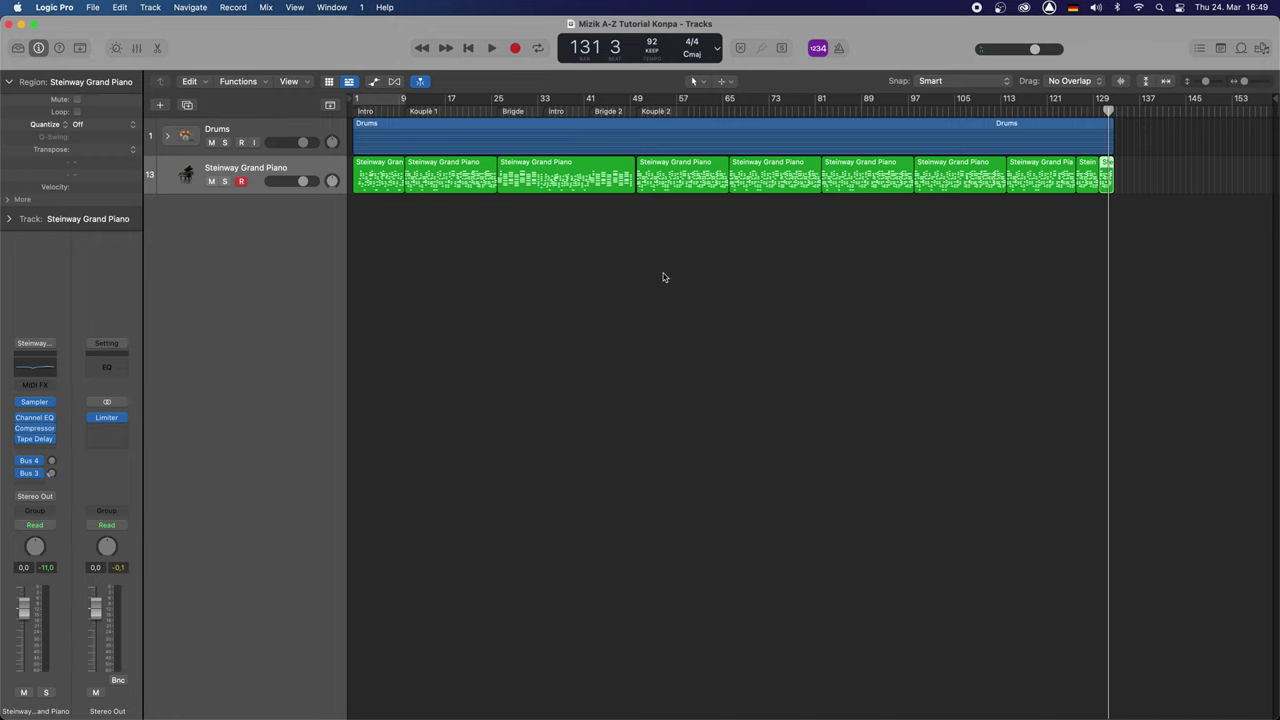
key("Return")
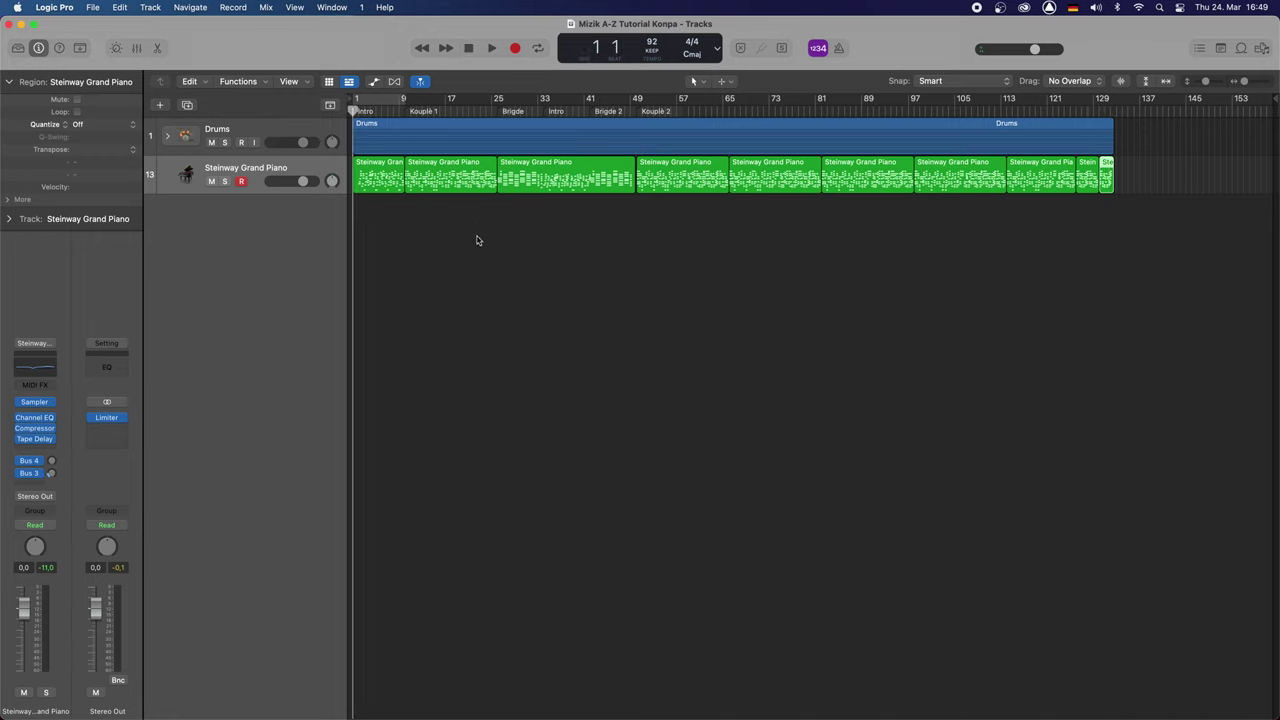